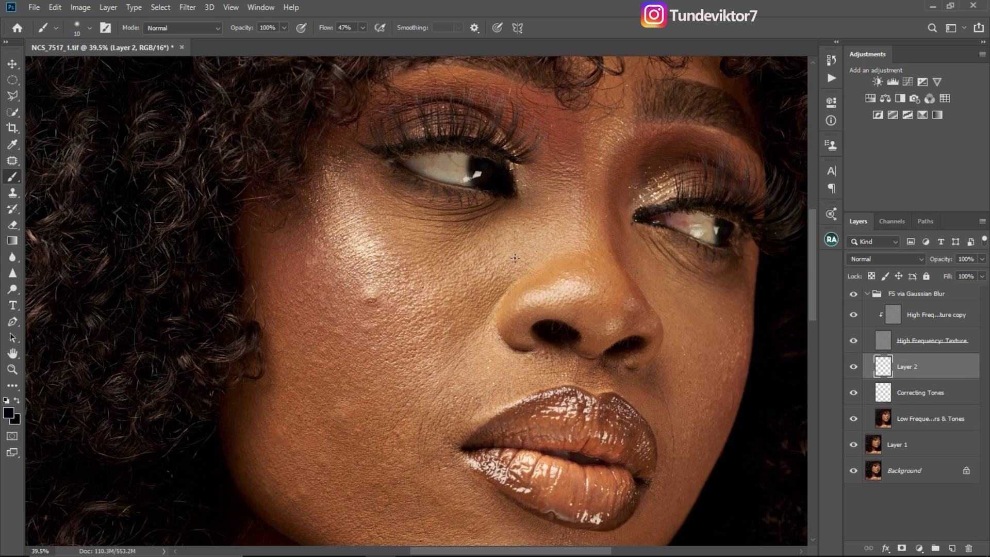
# Step: Set the brush flow to 100% and draw thin white curves under the nearer eye across the upper cheek on Layer 2
pyautogui.press('x')
pyautogui.press('[')
pyautogui.press('[')
pyautogui.moveTo(473, 242); pyautogui.dragTo(392, 245)
pyautogui.moveTo(362, 27); pyautogui.dragTo(404, 50)
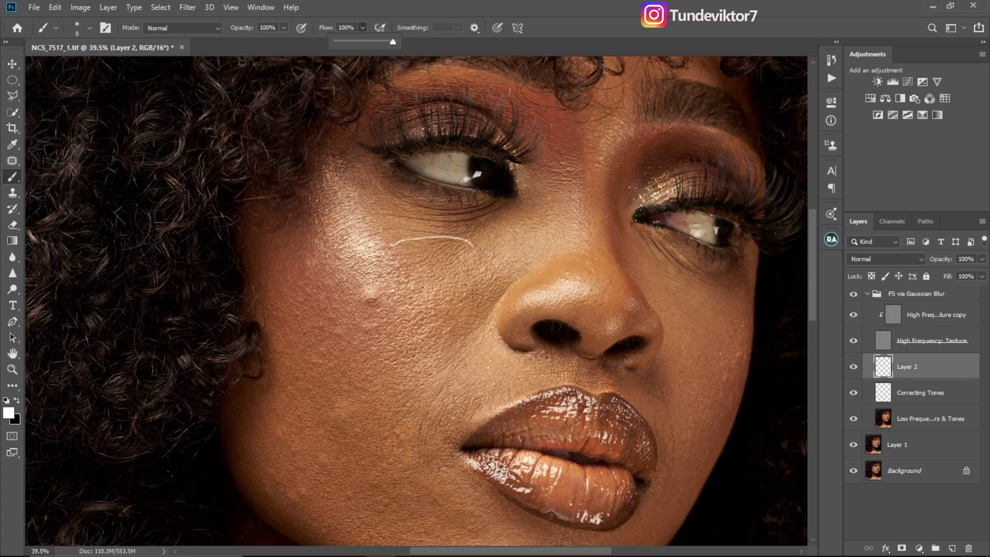
pyautogui.moveTo(473, 255); pyautogui.dragTo(390, 271)
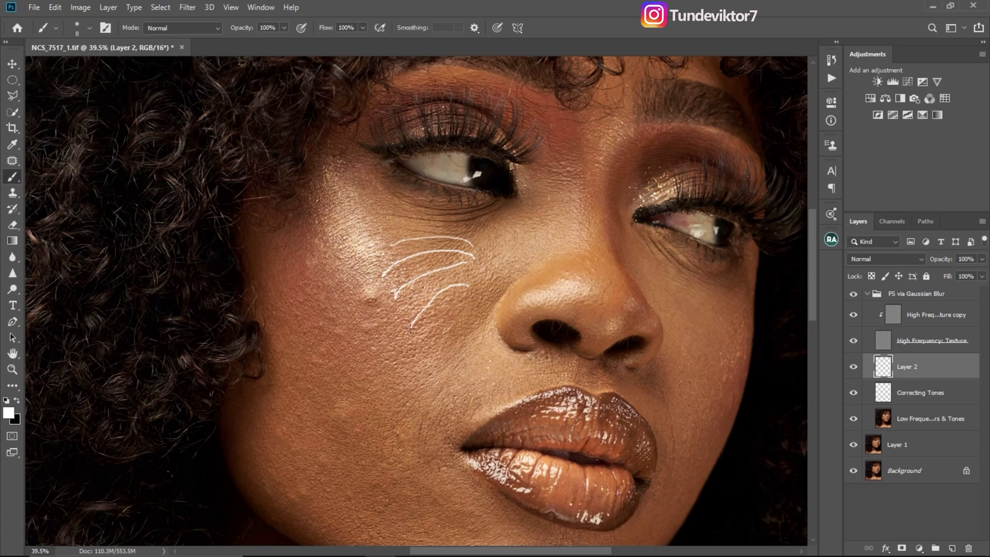
# Step: Draw thin white curved guide lines down the nearer cheek, from the cheekbone towards the jaw and mouth corner
pyautogui.scroll(-3, 405, 366)
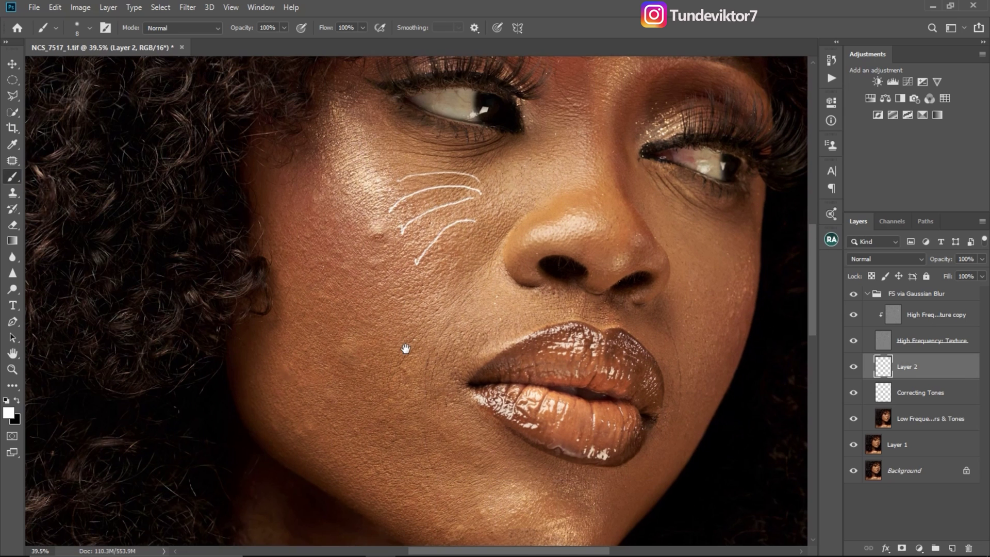
pyautogui.moveTo(402, 338); pyautogui.dragTo(401, 404)
pyautogui.moveTo(387, 311); pyautogui.dragTo(372, 395)
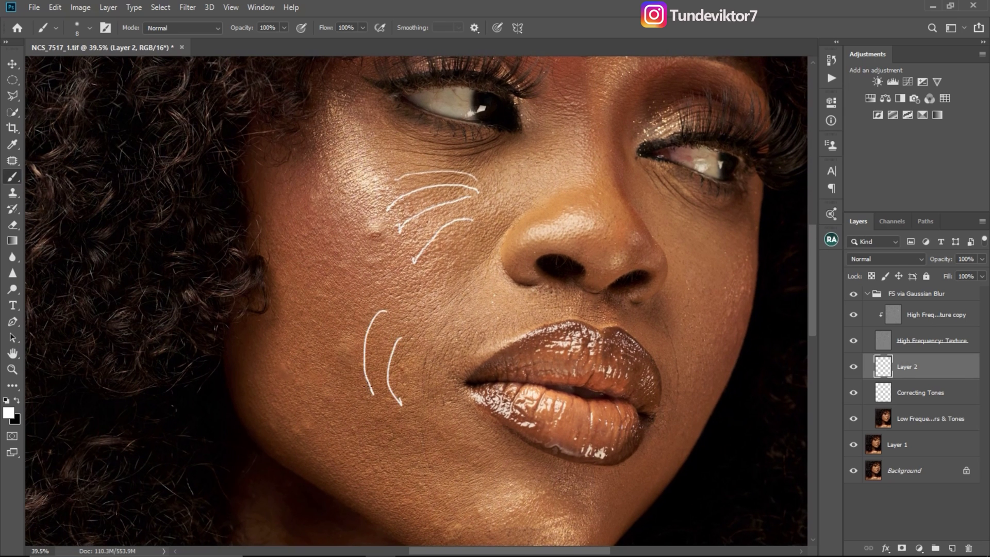
pyautogui.moveTo(331, 254); pyautogui.dragTo(287, 363)
pyautogui.moveTo(304, 193); pyautogui.dragTo(270, 264)
pyautogui.moveTo(363, 185)
pyautogui.mouseDown()
pyautogui.moveTo(310, 233)
pyautogui.moveTo(295, 265)
pyautogui.mouseUp()
pyautogui.moveTo(391, 232)
pyautogui.mouseDown()
pyautogui.moveTo(343, 282)
pyautogui.moveTo(334, 327)
pyautogui.mouseUp()
pyautogui.moveTo(386, 293); pyautogui.dragTo(329, 435)
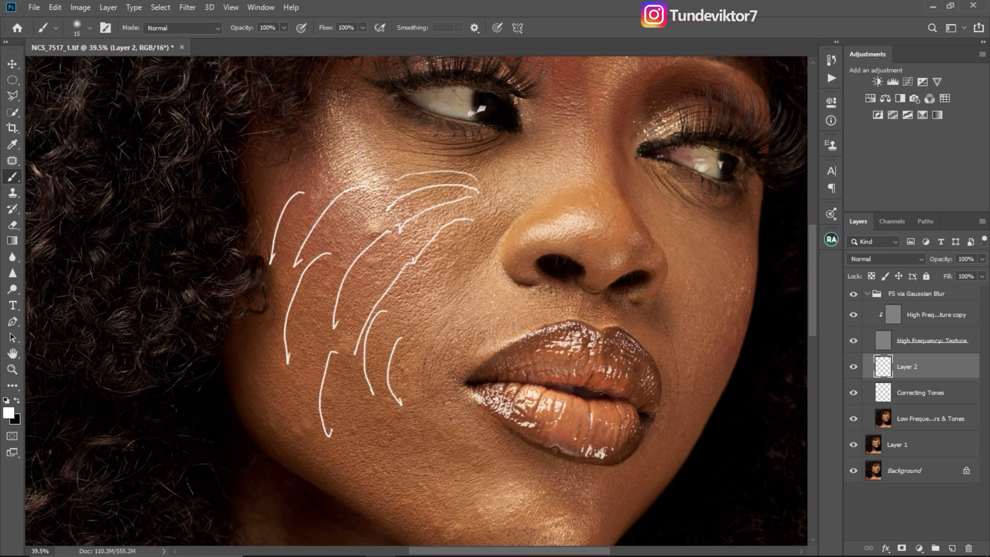
# Step: Enlarge the brush to 175, swap to black and paint broad curved strokes across the nearer cheek
pyautogui.press(']')
pyautogui.press(']')
pyautogui.press(']')
pyautogui.press(']')
pyautogui.press(']')
pyautogui.press(']')
pyautogui.press(']')
pyautogui.press(']')
pyautogui.press('x')
pyautogui.moveTo(361, 407); pyautogui.dragTo(367, 451)
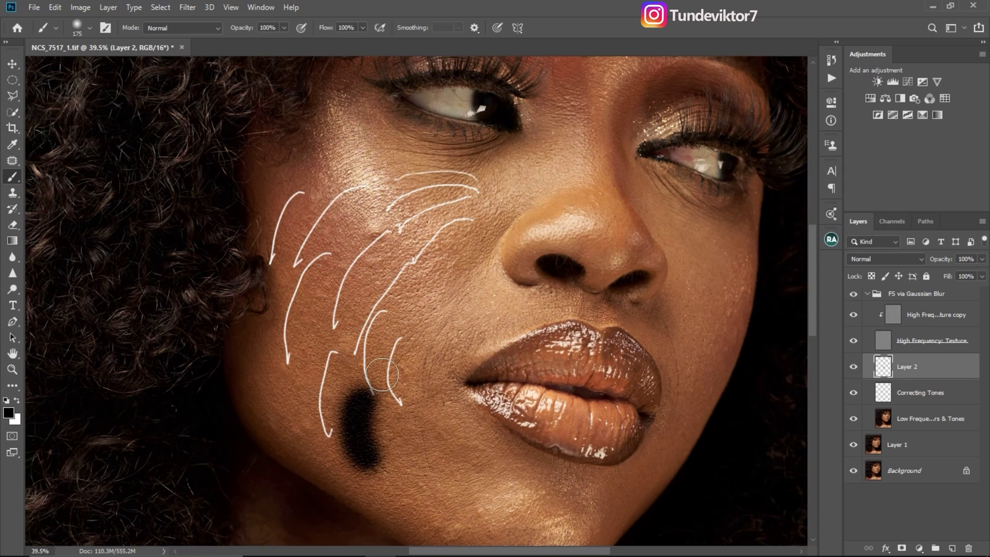
pyautogui.moveTo(410, 312); pyautogui.dragTo(395, 367)
pyautogui.moveTo(461, 247); pyautogui.dragTo(427, 296)
pyautogui.moveTo(435, 199); pyautogui.dragTo(357, 276)
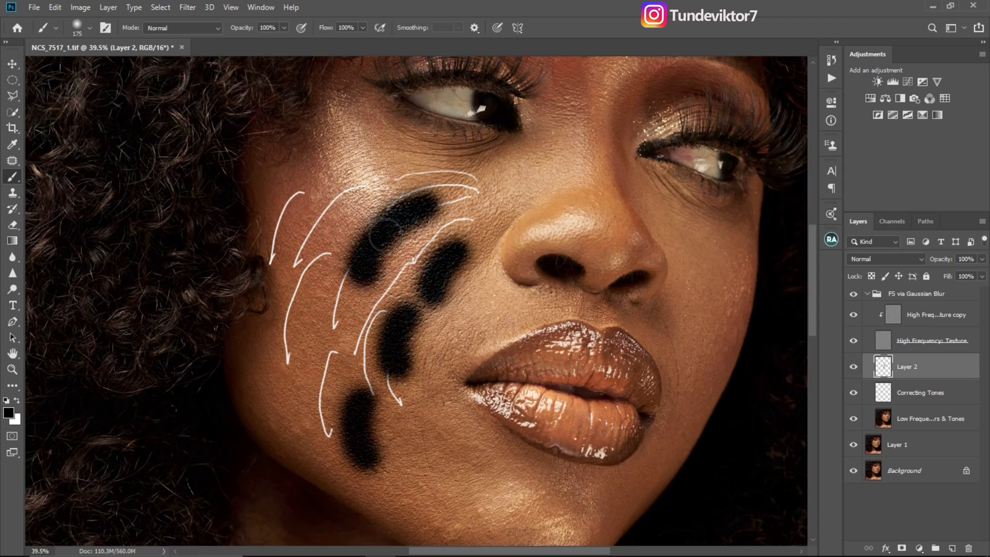
pyautogui.moveTo(388, 176); pyautogui.dragTo(315, 241)
# Step: Paint black patches beside the nose bridge, around the nearer mouth corner and over the outer jaw area
pyautogui.moveTo(513, 188)
pyautogui.mouseDown()
pyautogui.moveTo(498, 202)
pyautogui.moveTo(530, 178)
pyautogui.mouseUp()
pyautogui.moveTo(543, 141)
pyautogui.mouseDown()
pyautogui.moveTo(562, 161)
pyautogui.moveTo(564, 148)
pyautogui.mouseUp()
pyautogui.moveTo(511, 477)
pyautogui.mouseDown()
pyautogui.moveTo(447, 470)
pyautogui.moveTo(489, 478)
pyautogui.mouseUp()
pyautogui.moveTo(457, 436); pyautogui.dragTo(502, 438)
pyautogui.moveTo(397, 433); pyautogui.dragTo(419, 413)
pyautogui.moveTo(454, 376); pyautogui.dragTo(435, 343)
pyautogui.moveTo(243, 374)
pyautogui.mouseDown()
pyautogui.moveTo(248, 349)
pyautogui.moveTo(320, 307)
pyautogui.moveTo(338, 312)
pyautogui.mouseUp()
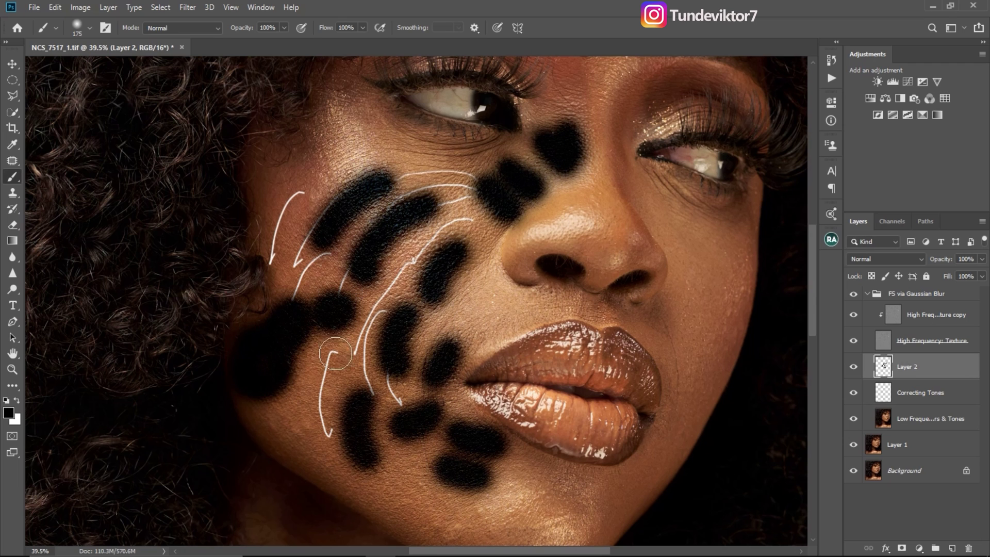
# Step: Add black patches to the mid cheek, the outer cheekbone and the skin between nostril and mouth corner
pyautogui.moveTo(325, 345); pyautogui.dragTo(333, 361)
pyautogui.click(366, 140)
pyautogui.moveTo(330, 181); pyautogui.dragTo(364, 137)
pyautogui.moveTo(299, 170); pyautogui.dragTo(281, 235)
pyautogui.moveTo(502, 293); pyautogui.dragTo(488, 322)
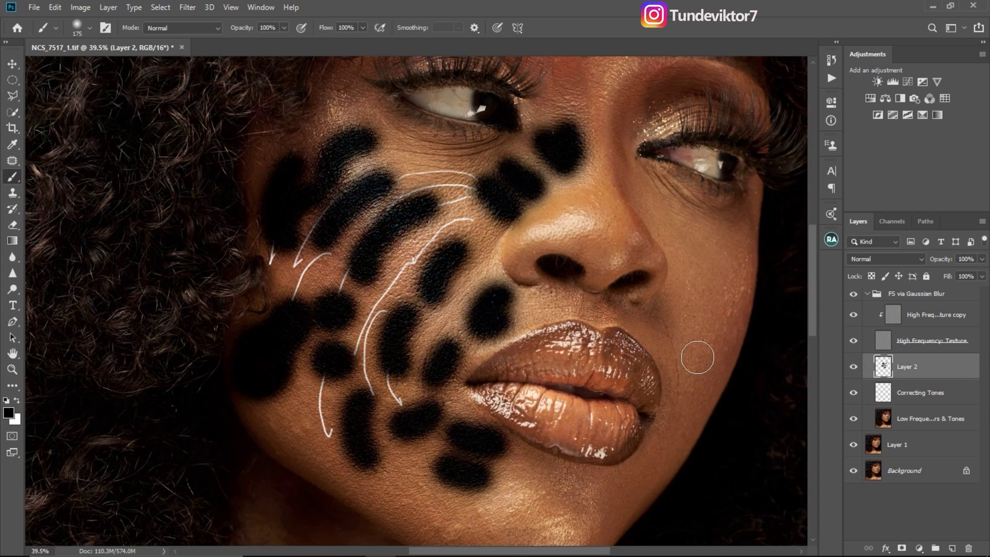
# Step: Draw thin white curves on the far cheek, below the far eye and along the chin
pyautogui.press('x')
pyautogui.press('z')
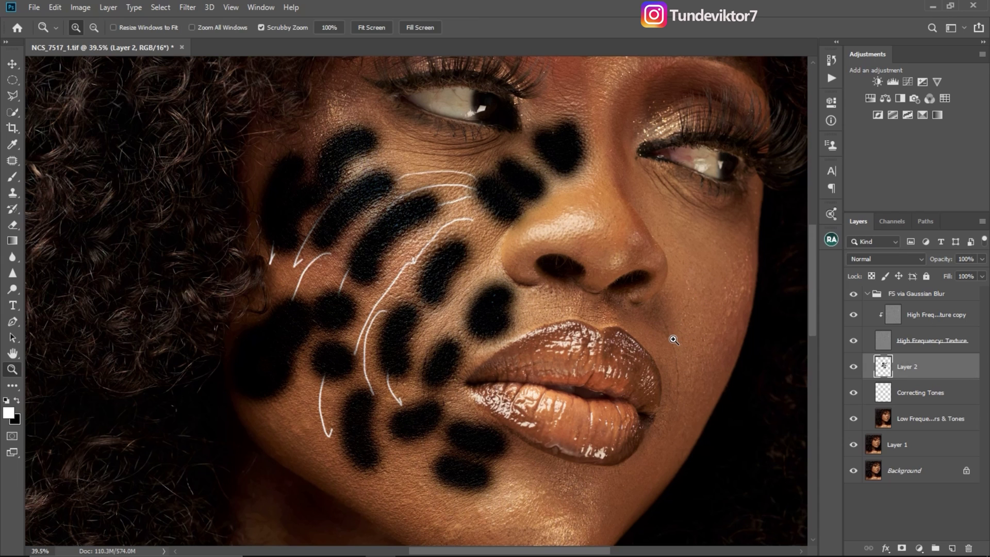
pyautogui.press('b')
pyautogui.moveTo(664, 339); pyautogui.dragTo(682, 368)
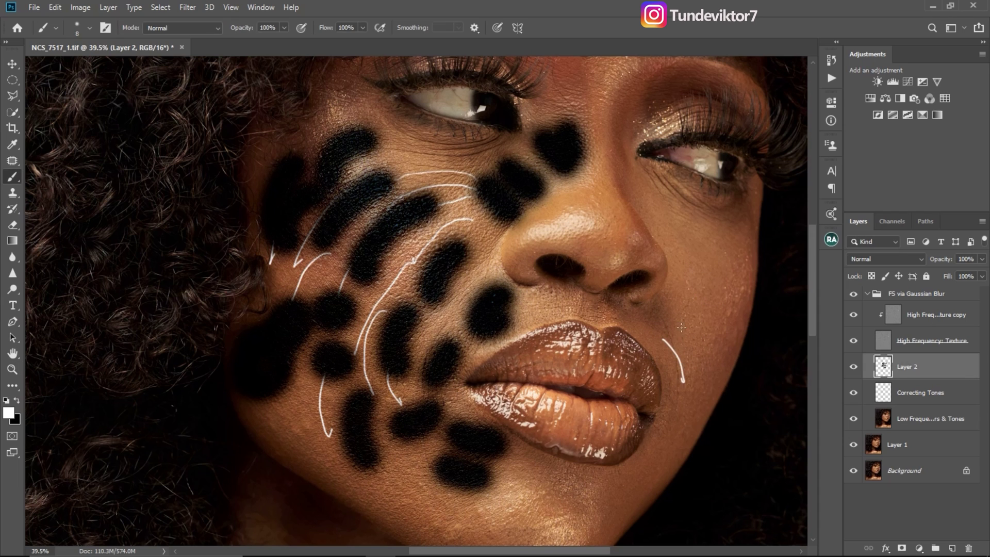
pyautogui.moveTo(682, 328); pyautogui.dragTo(700, 387)
pyautogui.moveTo(699, 308); pyautogui.dragTo(715, 371)
pyautogui.moveTo(712, 284); pyautogui.dragTo(732, 322)
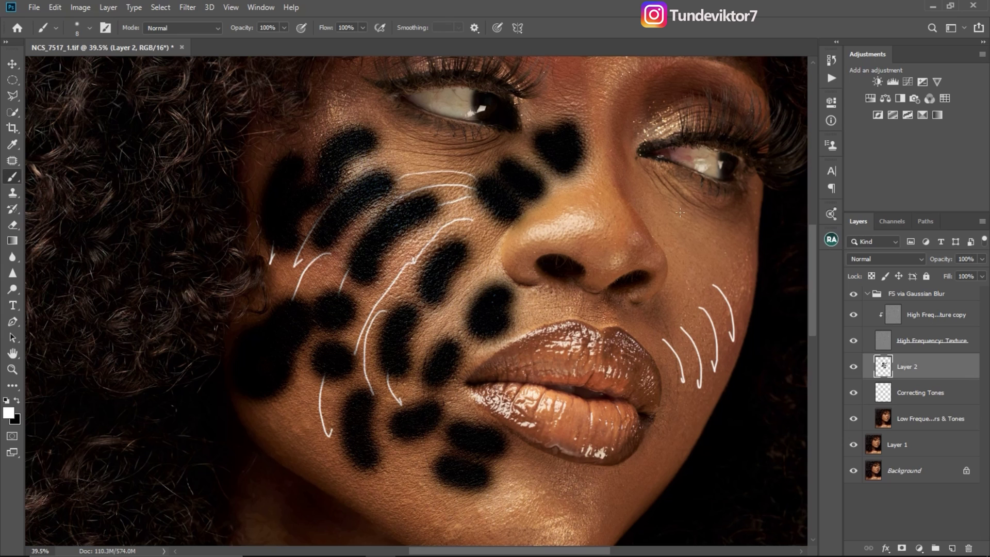
pyautogui.moveTo(686, 209); pyautogui.dragTo(738, 225)
pyautogui.moveTo(744, 281); pyautogui.dragTo(736, 321)
pyautogui.moveTo(676, 416)
pyautogui.mouseDown()
pyautogui.moveTo(658, 463)
pyautogui.moveTo(603, 519)
pyautogui.mouseUp()
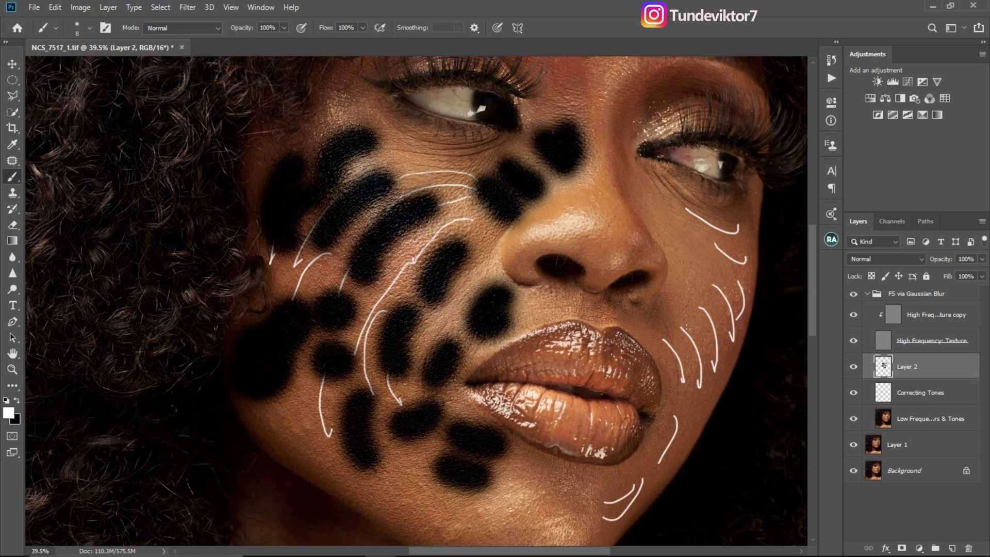
# Step: Paint black strokes over the far cheek and jaw, and erase that area with a size 1000 eraser
pyautogui.press('x')
pyautogui.press(']')
pyautogui.press(']')
pyautogui.moveTo(695, 326)
pyautogui.mouseDown()
pyautogui.moveTo(713, 364)
pyautogui.moveTo(674, 431)
pyautogui.mouseUp()
pyautogui.press('e')
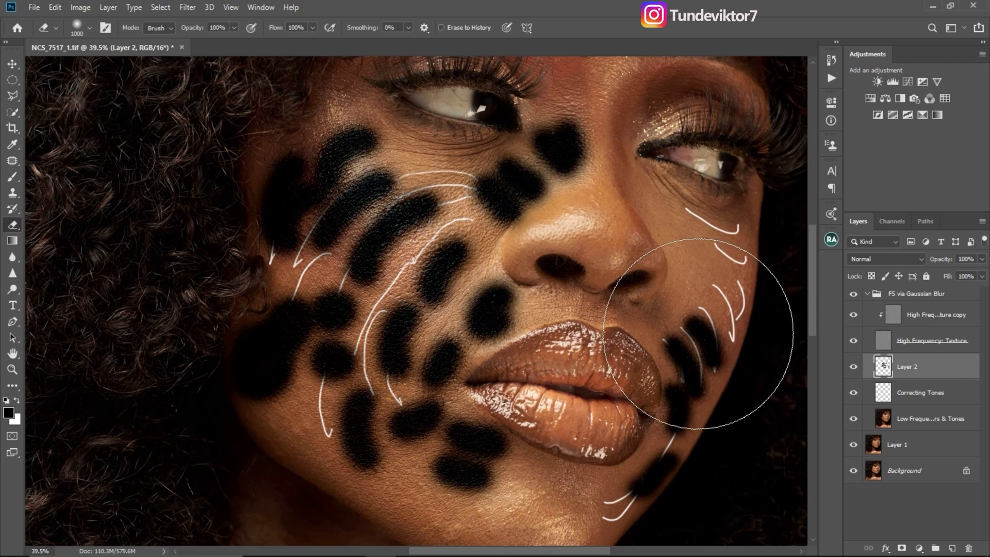
pyautogui.moveTo(710, 336)
pyautogui.mouseDown()
pyautogui.moveTo(691, 425)
pyautogui.moveTo(628, 477)
pyautogui.mouseUp()
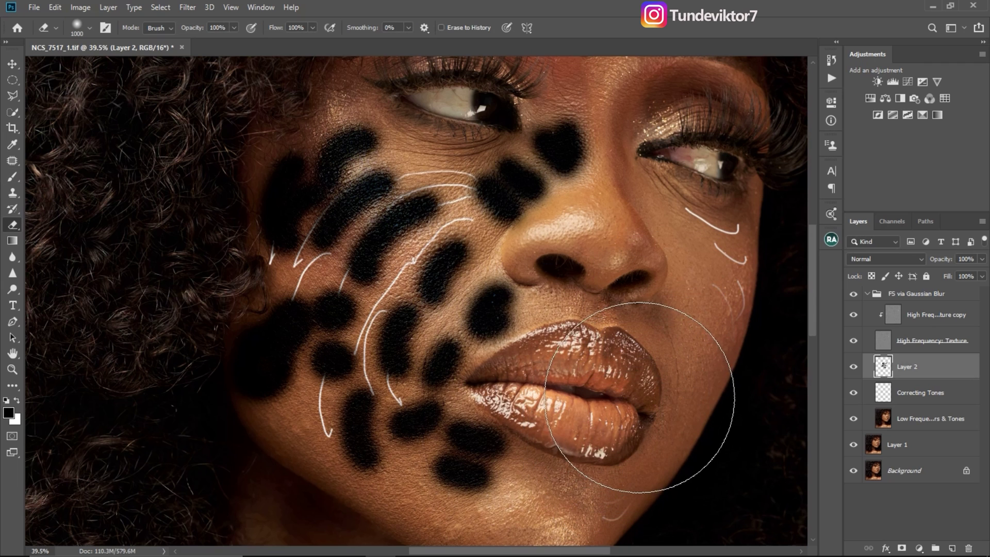
# Step: Paint white strokes over the far cheek and down to the jaw with a size 70 brush
pyautogui.press('b')
pyautogui.press('x')
pyautogui.press('[')
pyautogui.press('[')
pyautogui.press('[')
pyautogui.press('[')
pyautogui.moveTo(670, 391)
pyautogui.mouseDown()
pyautogui.moveTo(714, 353)
pyautogui.moveTo(731, 275)
pyautogui.mouseUp()
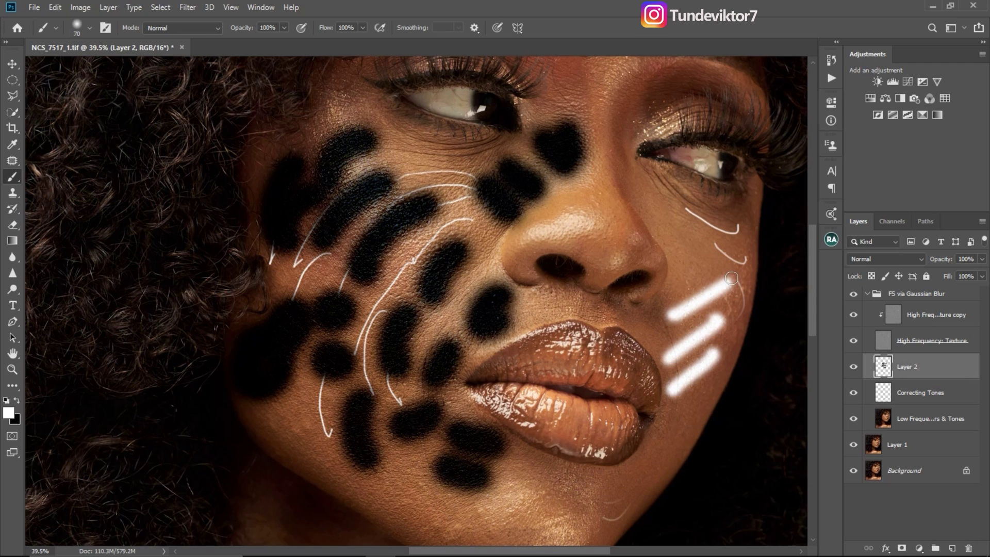
pyautogui.moveTo(675, 419); pyautogui.dragTo(721, 376)
pyautogui.moveTo(726, 330); pyautogui.dragTo(743, 273)
pyautogui.moveTo(666, 342); pyautogui.dragTo(643, 316)
pyautogui.moveTo(643, 473); pyautogui.dragTo(647, 464)
pyautogui.moveTo(690, 418)
pyautogui.mouseDown()
pyautogui.moveTo(719, 332)
pyautogui.moveTo(702, 269)
pyautogui.moveTo(681, 285)
pyautogui.mouseUp()
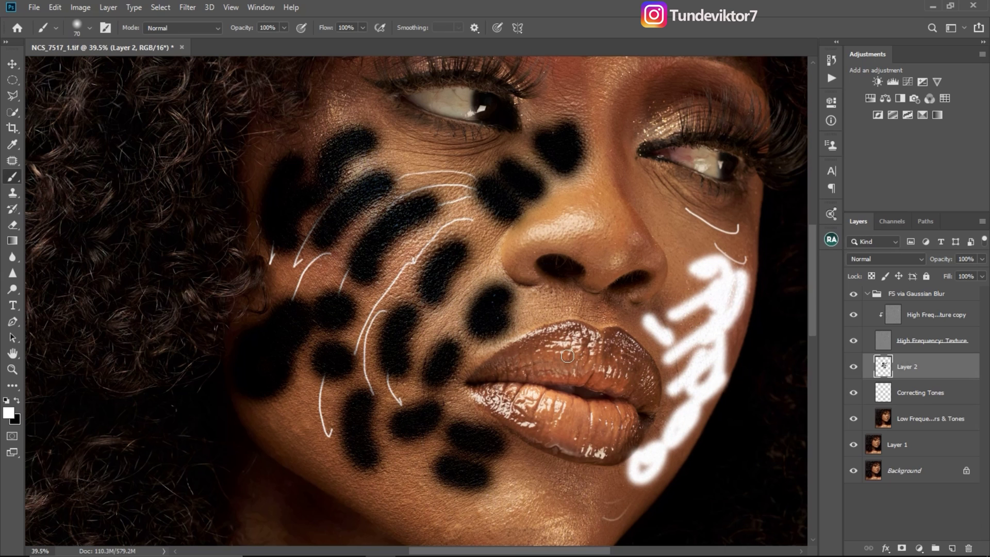
# Step: Delete Layer 2 with all its brush markings
pyautogui.moveTo(923, 370); pyautogui.dragTo(968, 548)
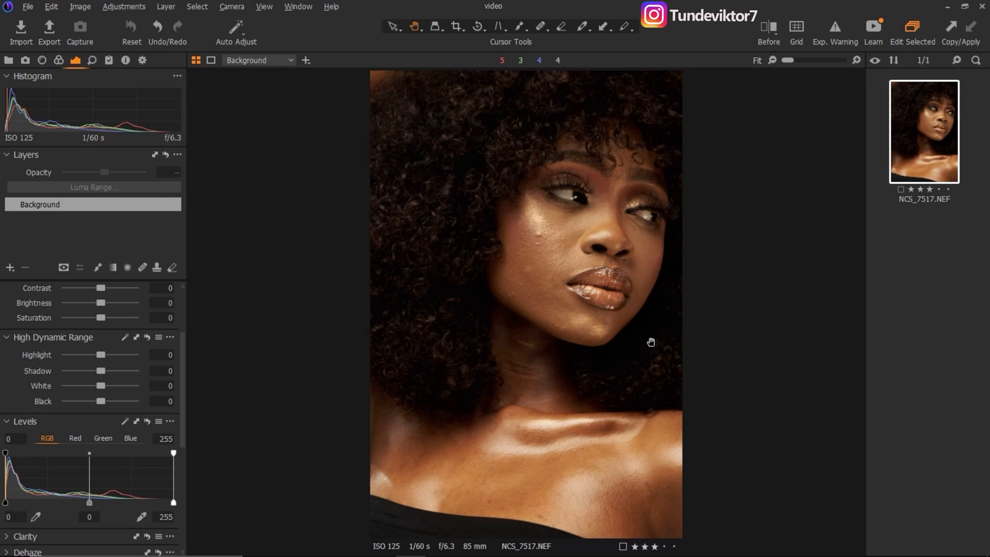
# Step: In Capture One, rate NCS_7517.NEF four stars and display the session library
pyautogui.press('4')
pyautogui.hotkey('ctrl', '1')
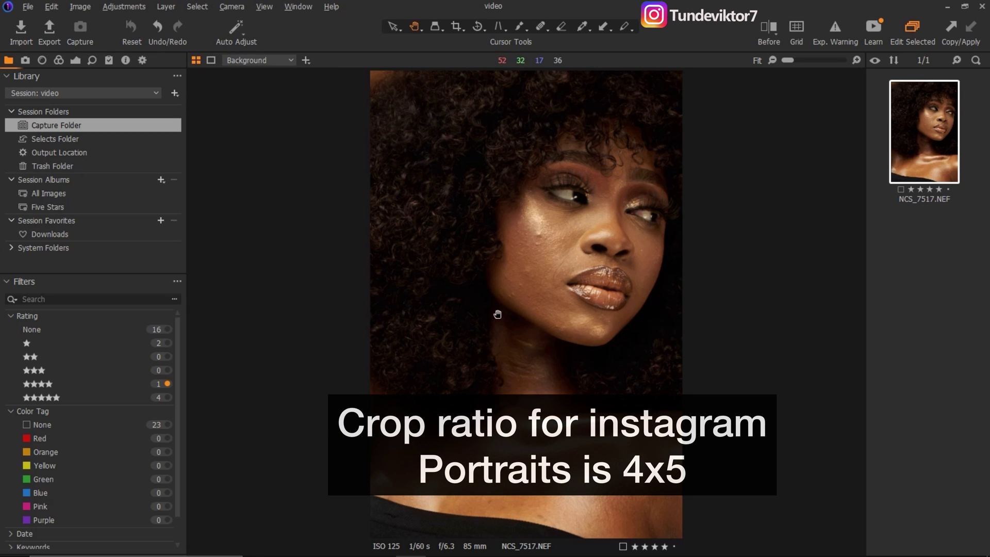
# Step: Crop the portrait with the 4x5 aspect ratio to about 13.42 × 16.77 in
pyautogui.click(456, 27)
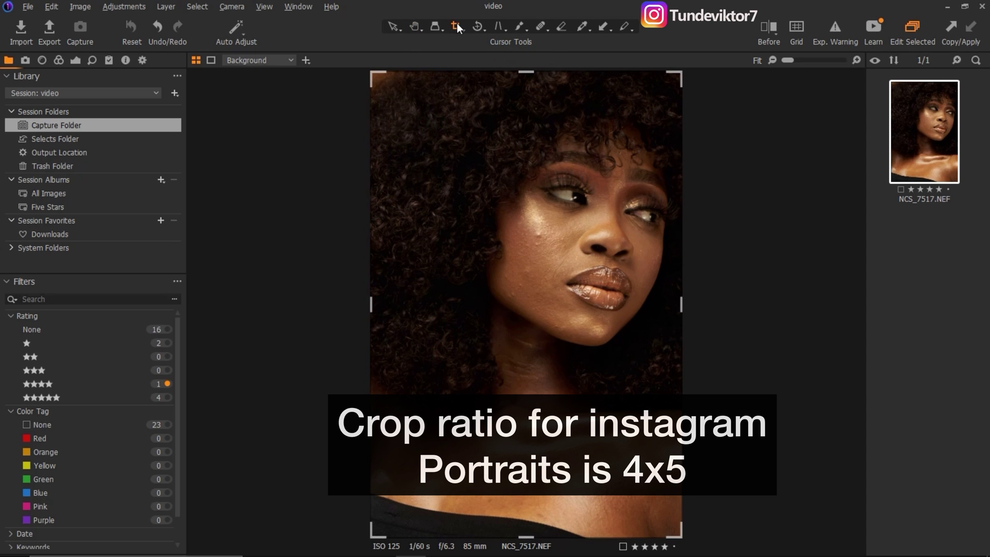
pyautogui.click(457, 27)
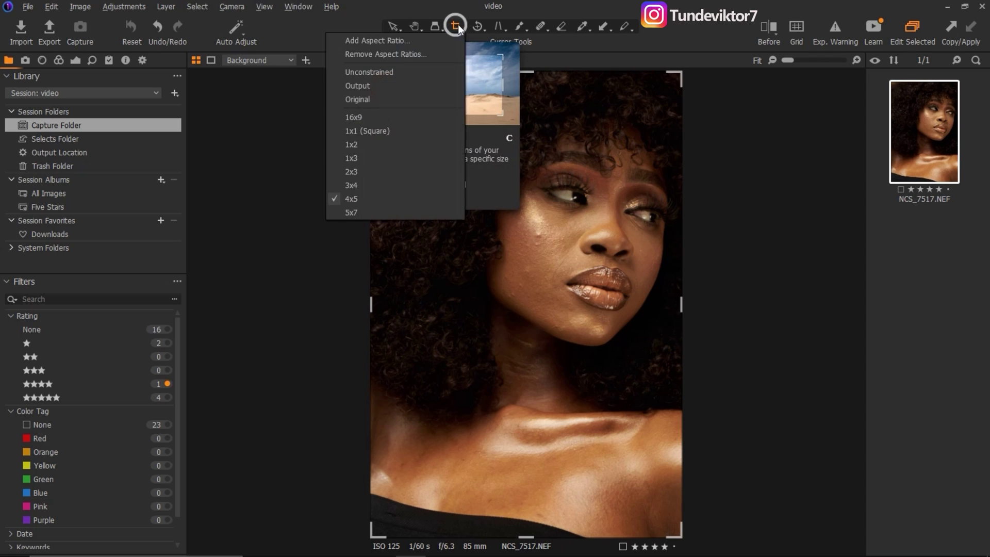
pyautogui.click(391, 201)
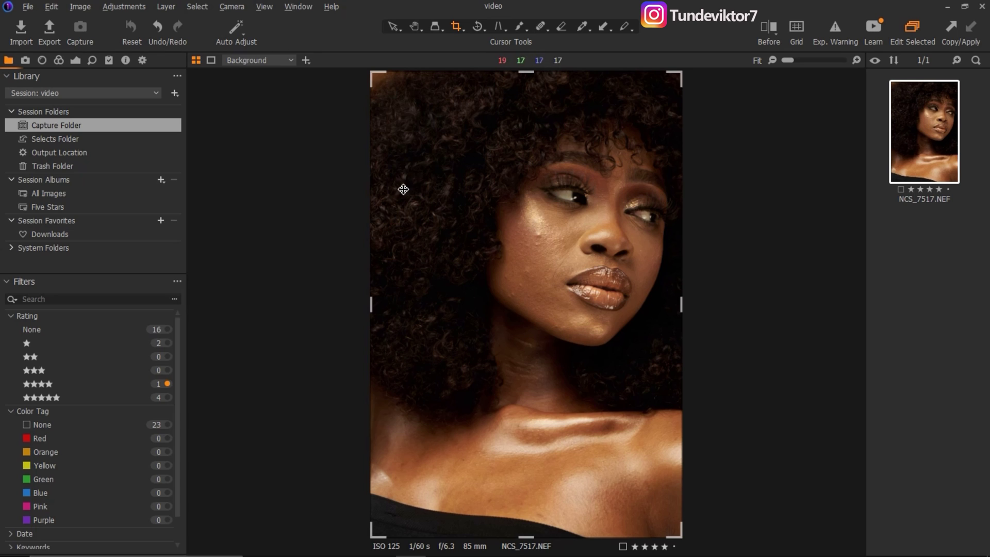
pyautogui.click(373, 85)
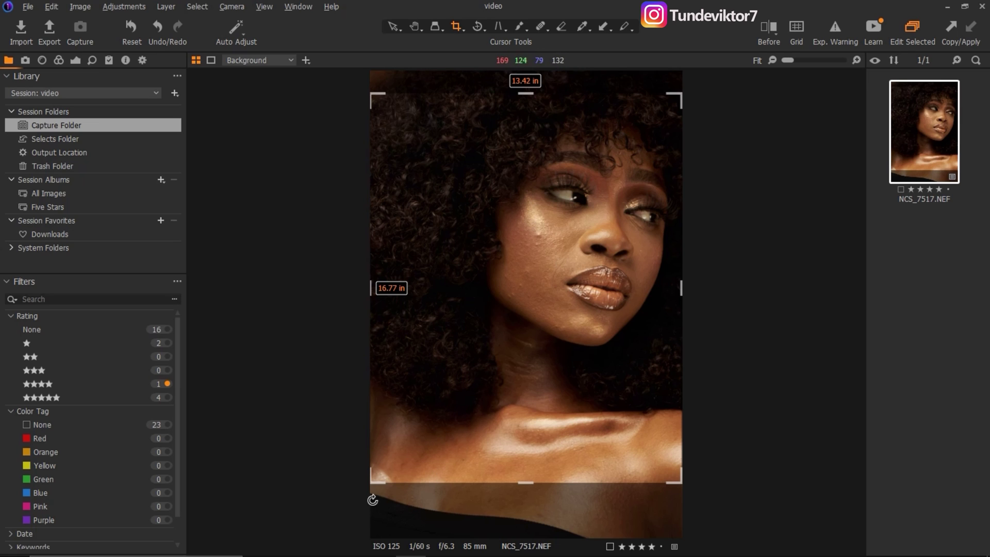
# Step: Rotate the portrait slightly, tighten the crop to about 13.09 × 16.36 in and apply it
pyautogui.moveTo(376, 488); pyautogui.dragTo(354, 478)
pyautogui.moveTo(659, 499); pyautogui.dragTo(667, 498)
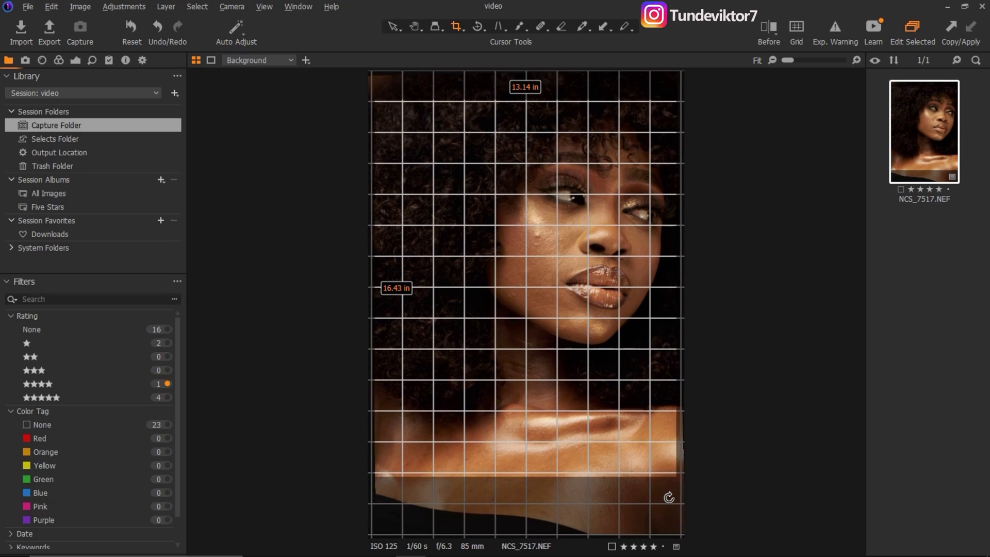
pyautogui.moveTo(617, 376); pyautogui.dragTo(626, 359)
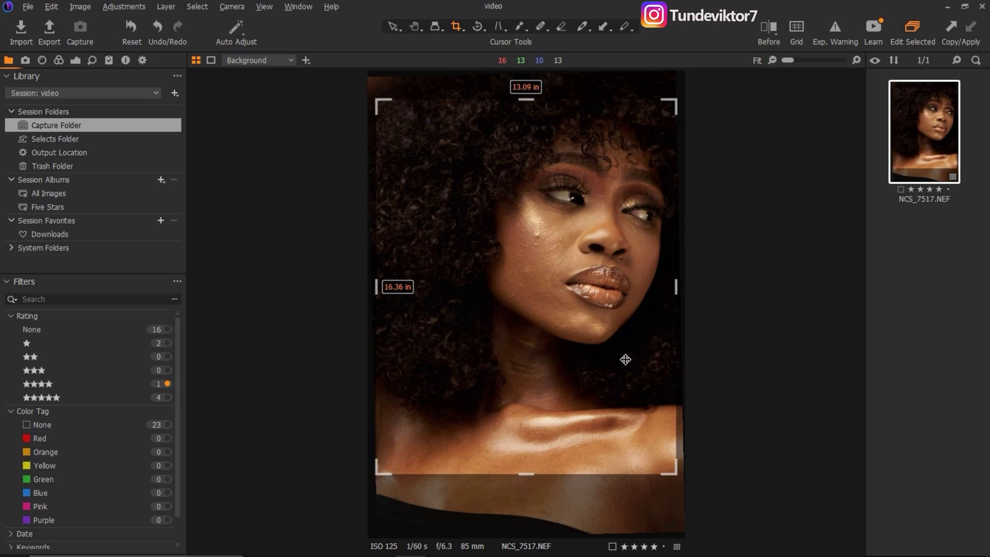
pyautogui.press('h')
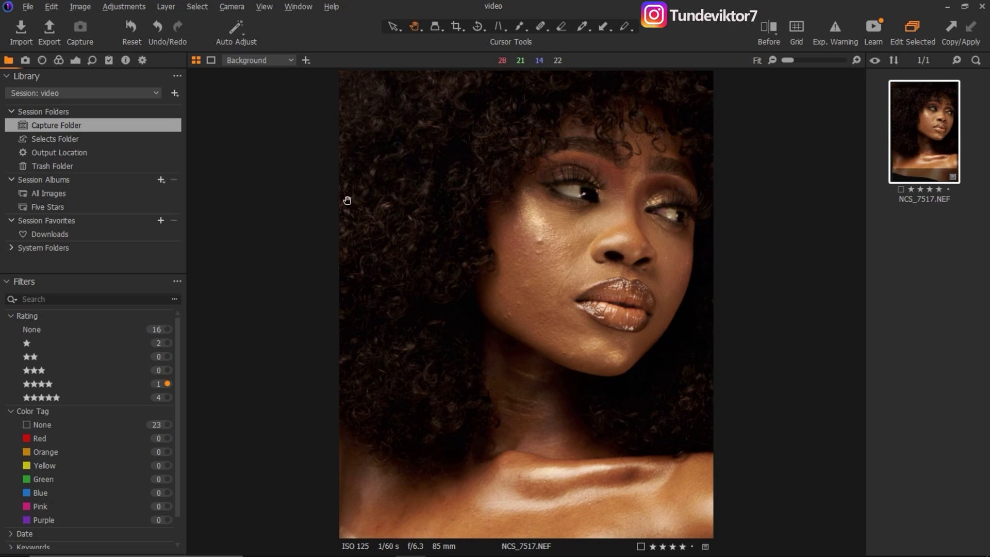
# Step: Adjust the High Dynamic Range to Highlight -79, Shadow 16, White -34 and Black -14
pyautogui.click(73, 61)
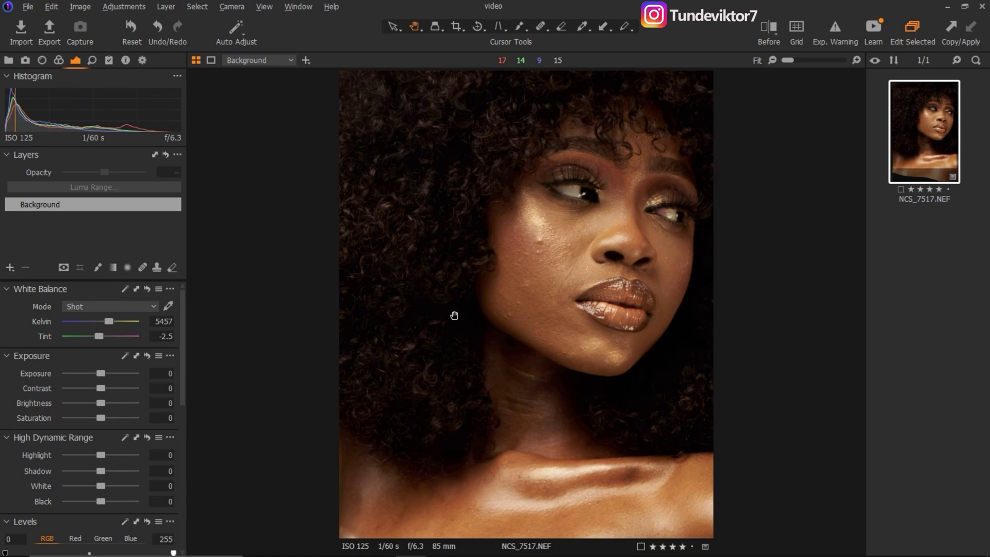
pyautogui.click(8, 61)
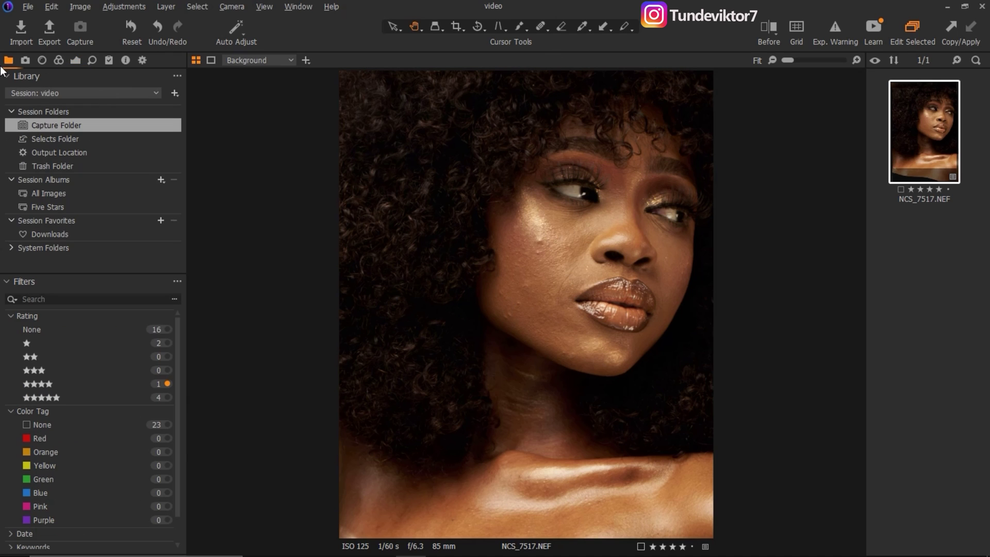
pyautogui.click(76, 62)
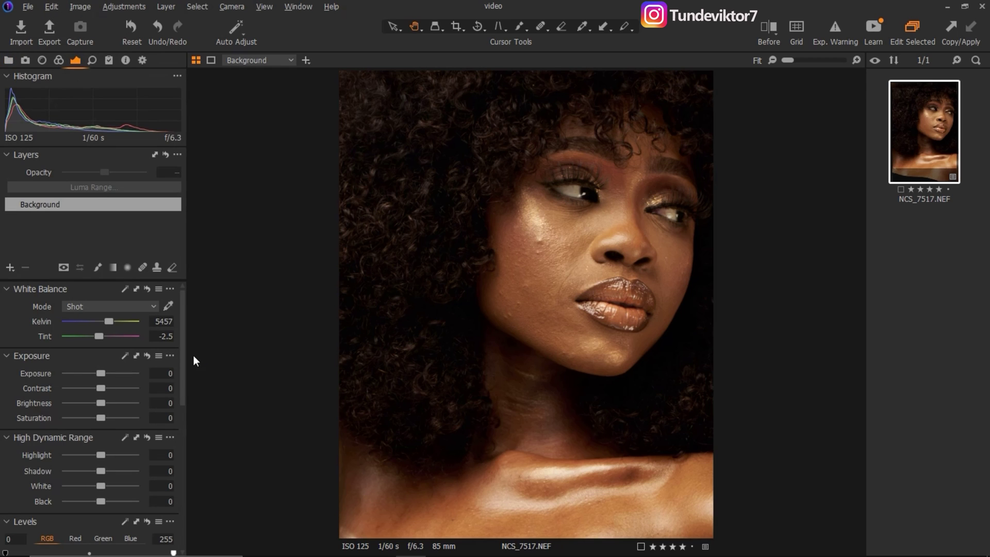
pyautogui.moveTo(182, 368); pyautogui.dragTo(184, 413)
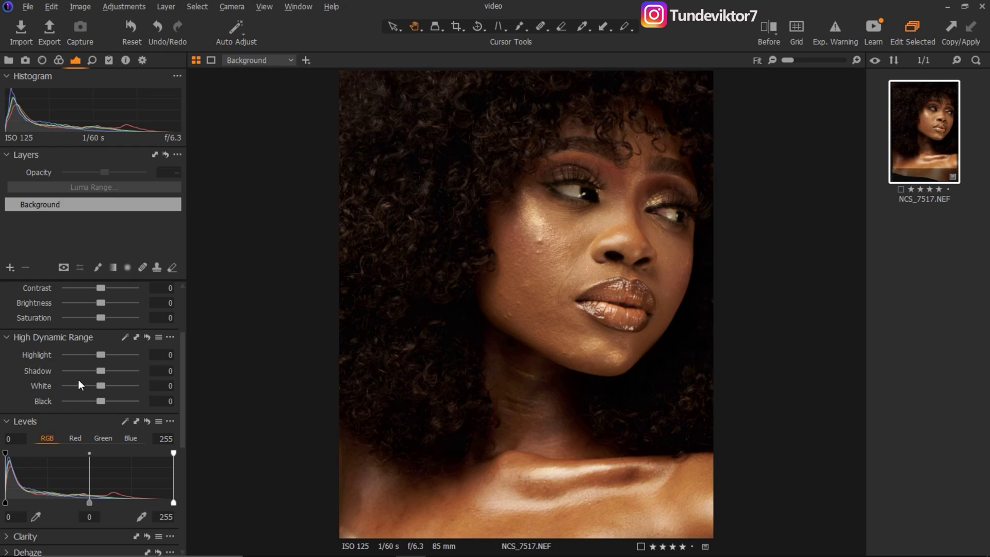
pyautogui.moveTo(101, 358)
pyautogui.mouseDown()
pyautogui.moveTo(73, 360)
pyautogui.moveTo(107, 370)
pyautogui.mouseUp()
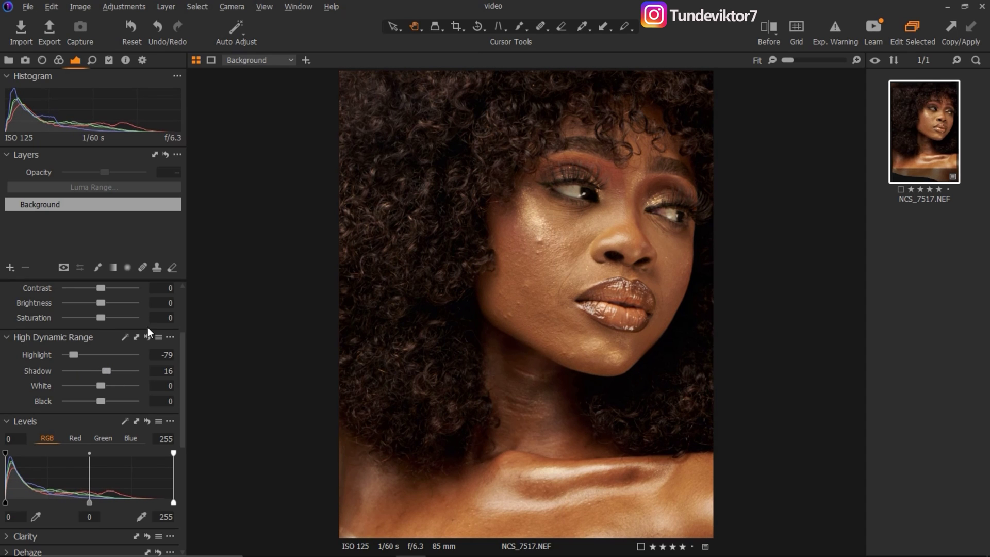
pyautogui.moveTo(101, 385)
pyautogui.mouseDown()
pyautogui.moveTo(88, 388)
pyautogui.moveTo(98, 405)
pyautogui.mouseUp()
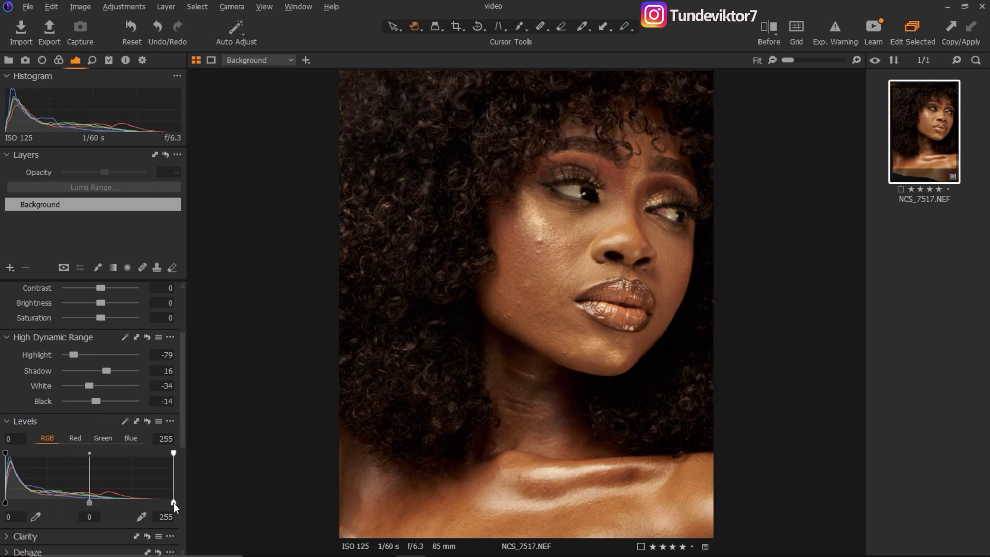
# Step: Set the RGB Levels white input point to 238 and compare the portrait before and after the adjustments
pyautogui.moveTo(173, 502); pyautogui.dragTo(162, 503)
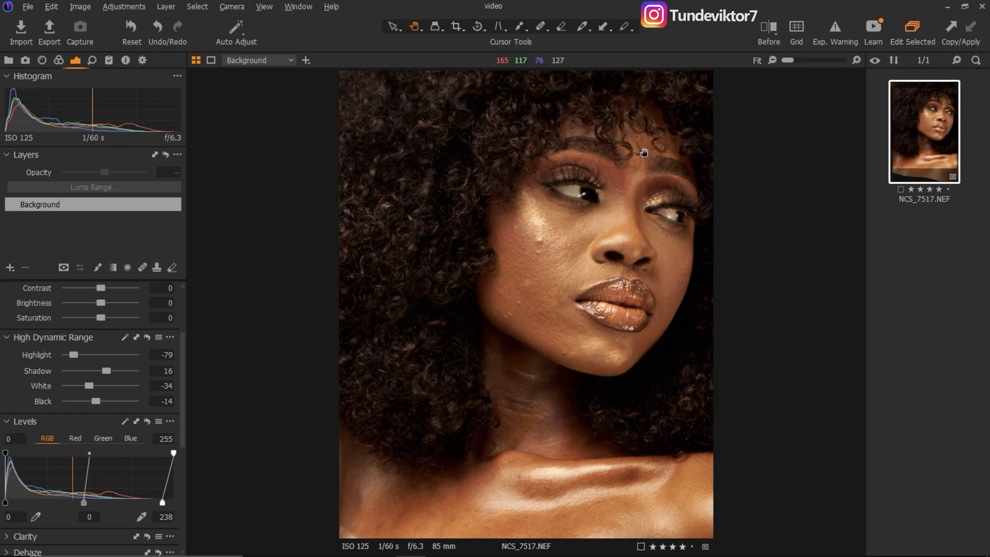
pyautogui.click(768, 28)
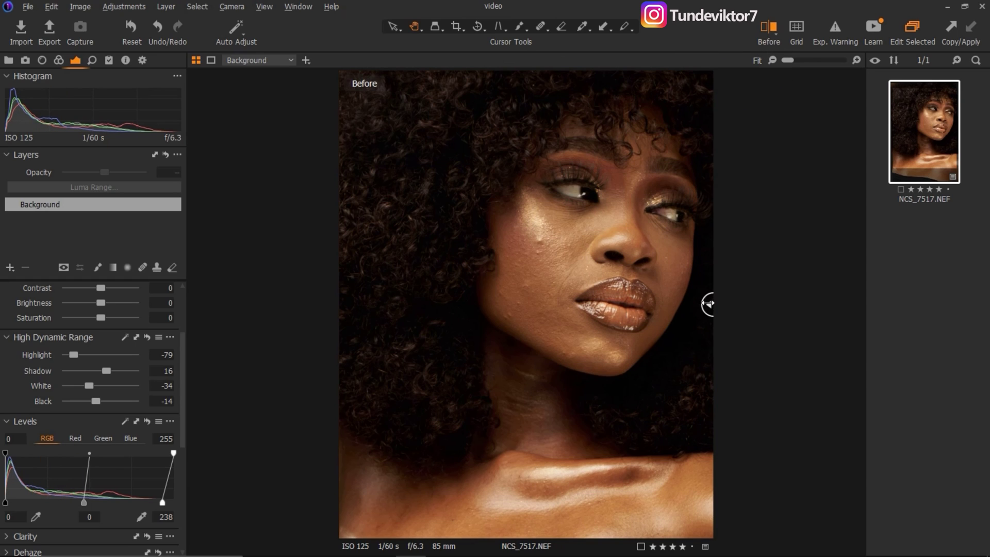
pyautogui.moveTo(712, 303); pyautogui.dragTo(264, 358)
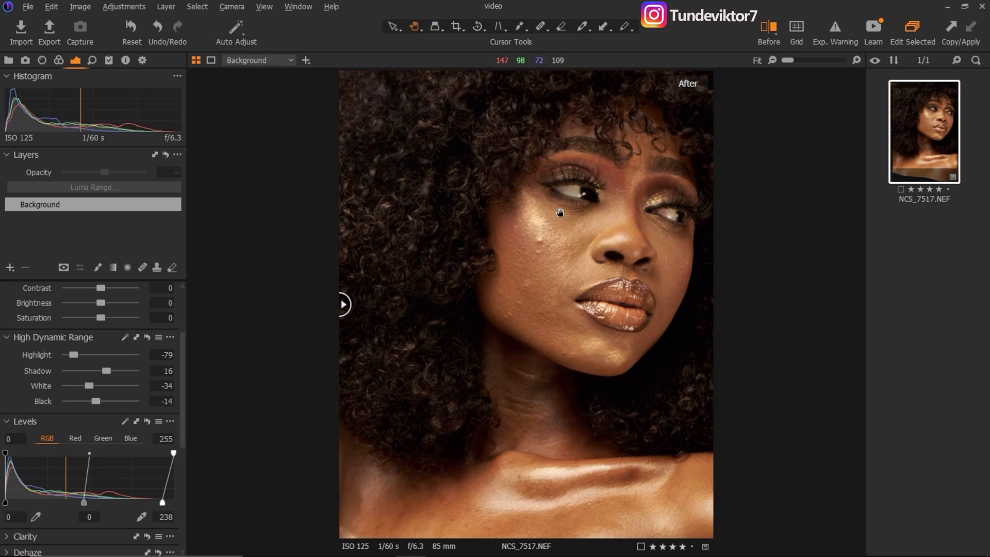
# Step: Send the portrait to Adobe Photoshop CC 2019 for editing as an uncompressed 16-bit TIFF in Adobe RGB (1998) at 300 px/in and 100% scale
pyautogui.moveTo(343, 304); pyautogui.dragTo(243, 349)
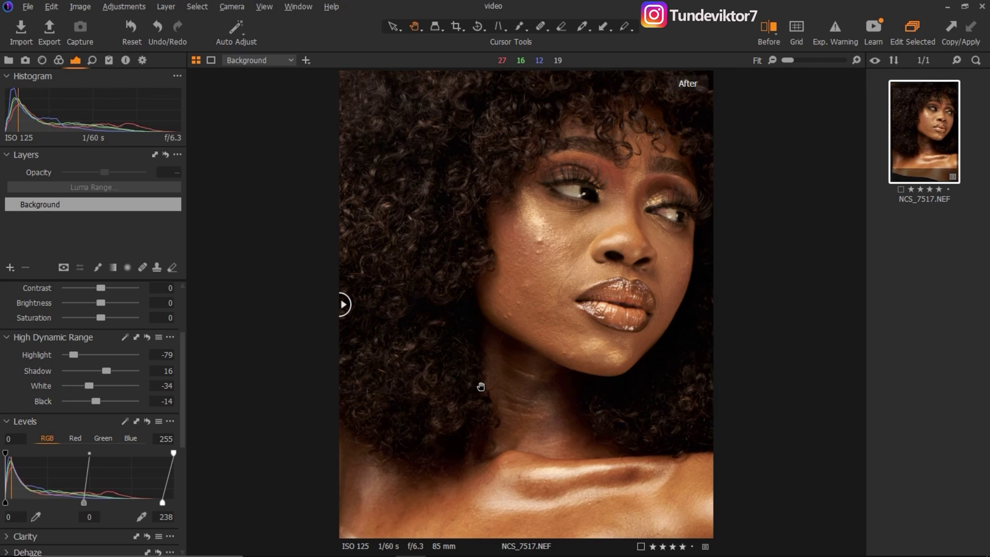
pyautogui.rightClick(931, 133)
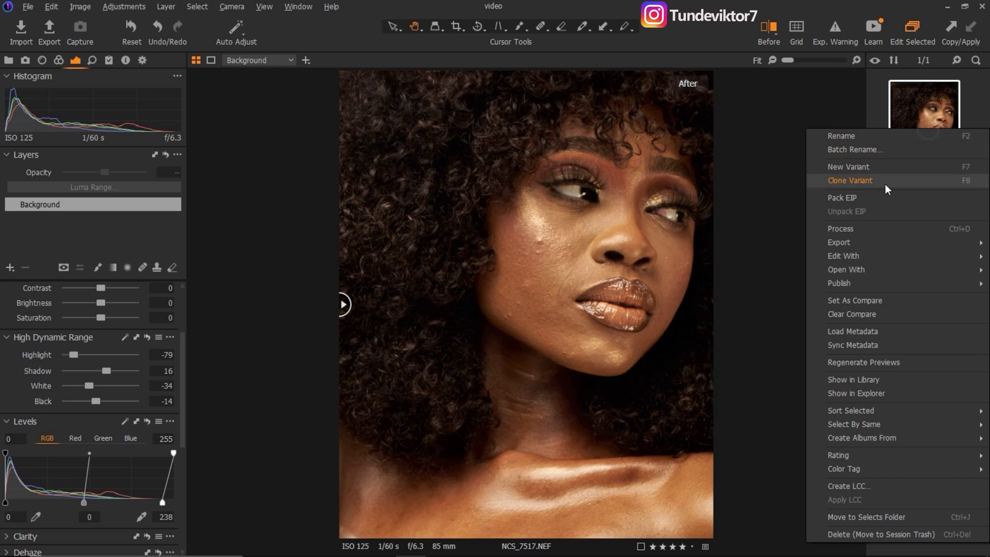
pyautogui.moveTo(857, 259)
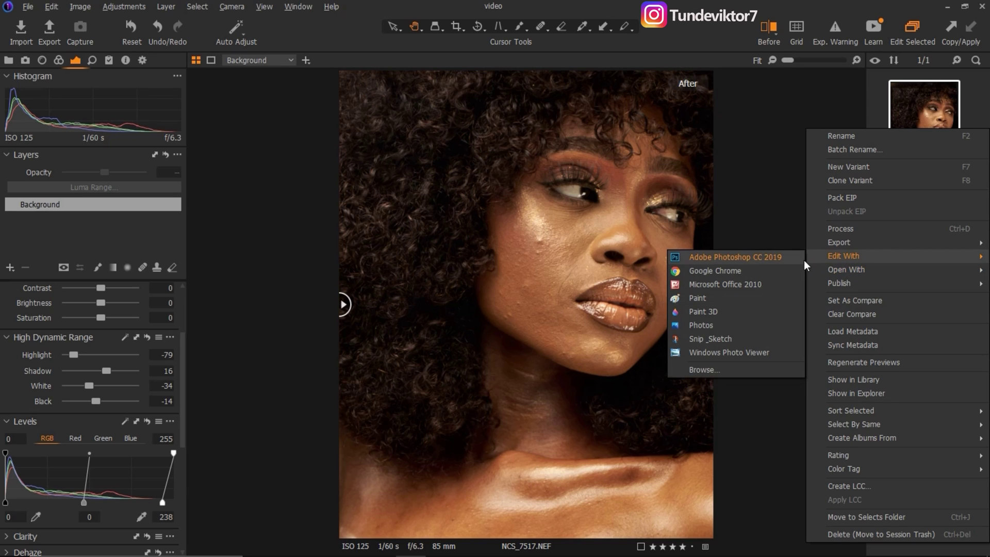
pyautogui.click(728, 259)
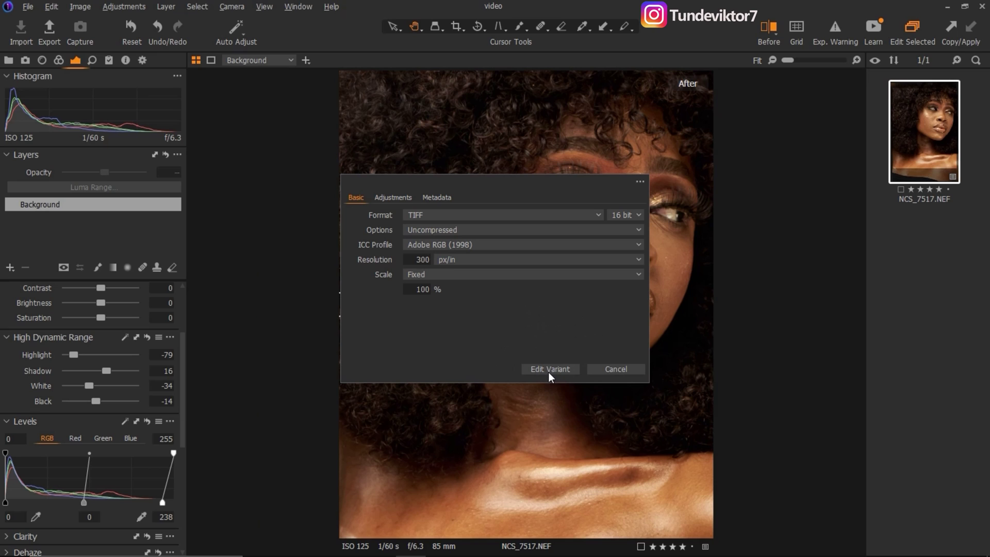
pyautogui.click(577, 415)
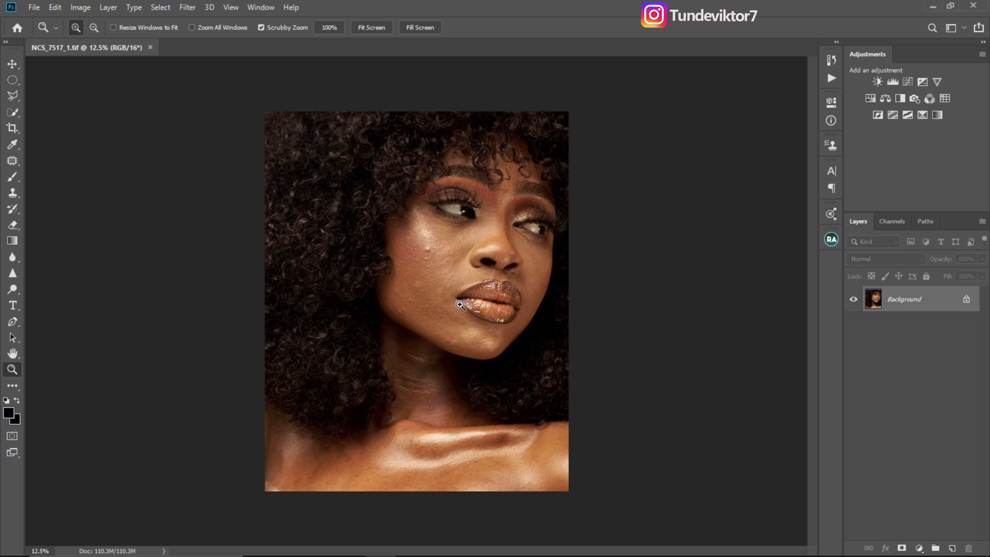
# Step: Duplicate the Background layer to get a separate working copy of the portrait
pyautogui.hotkey('ctrl', 'j')
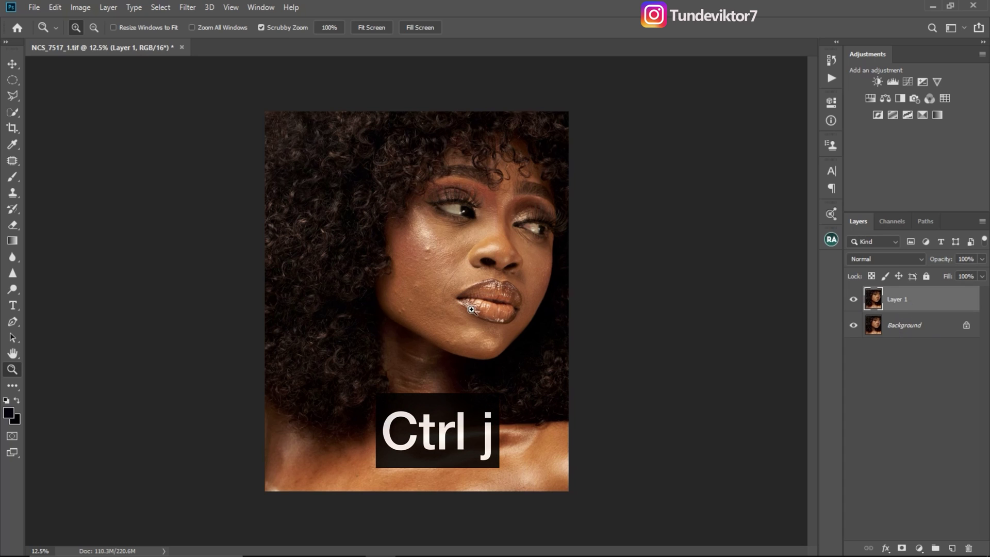
pyautogui.moveTo(577, 294); pyautogui.dragTo(580, 294)
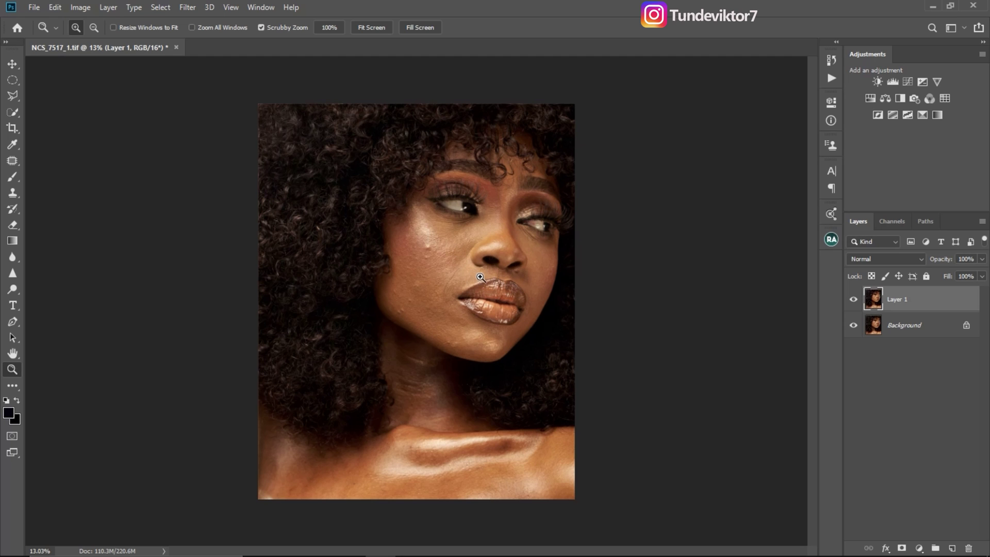
pyautogui.moveTo(496, 284); pyautogui.dragTo(522, 303)
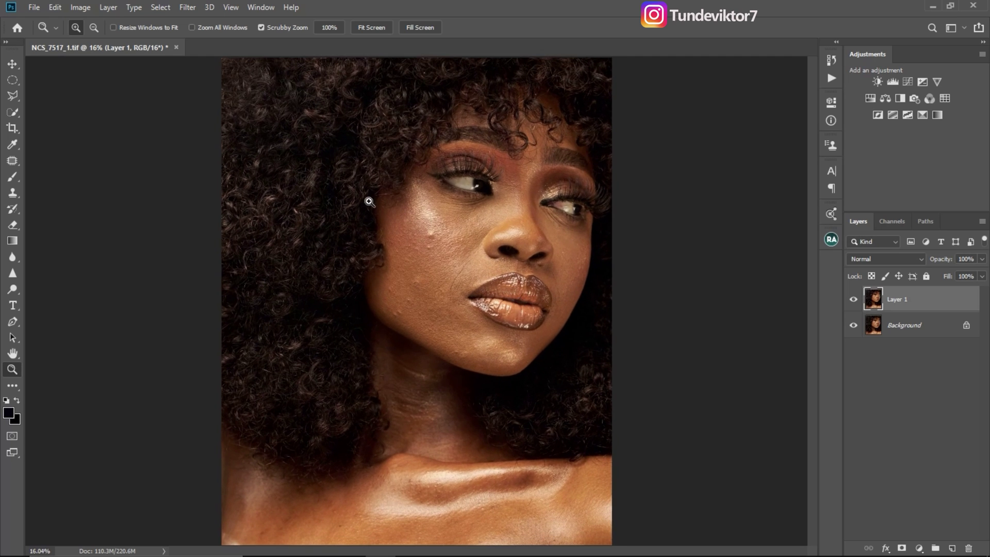
# Step: Reshape the face on the duplicate layer with Liquify's Face tool: chin height -78, jawline -47, and a slightly narrower face width
pyautogui.click(189, 9)
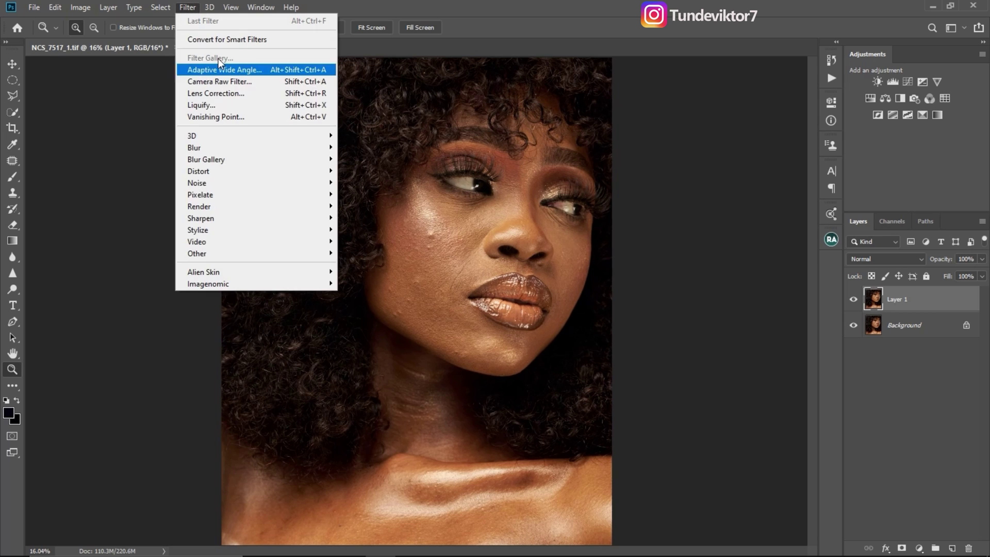
pyautogui.click(225, 106)
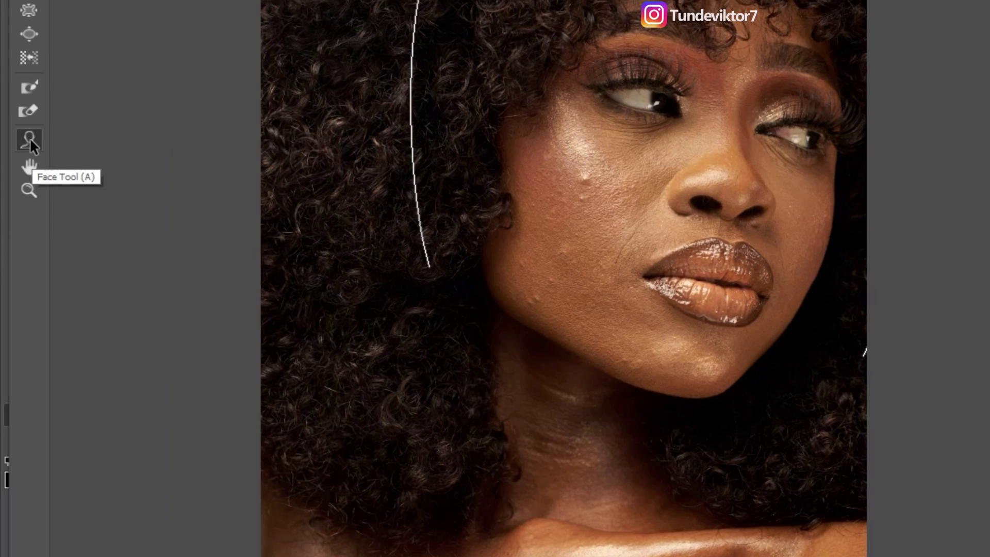
pyautogui.click(29, 138)
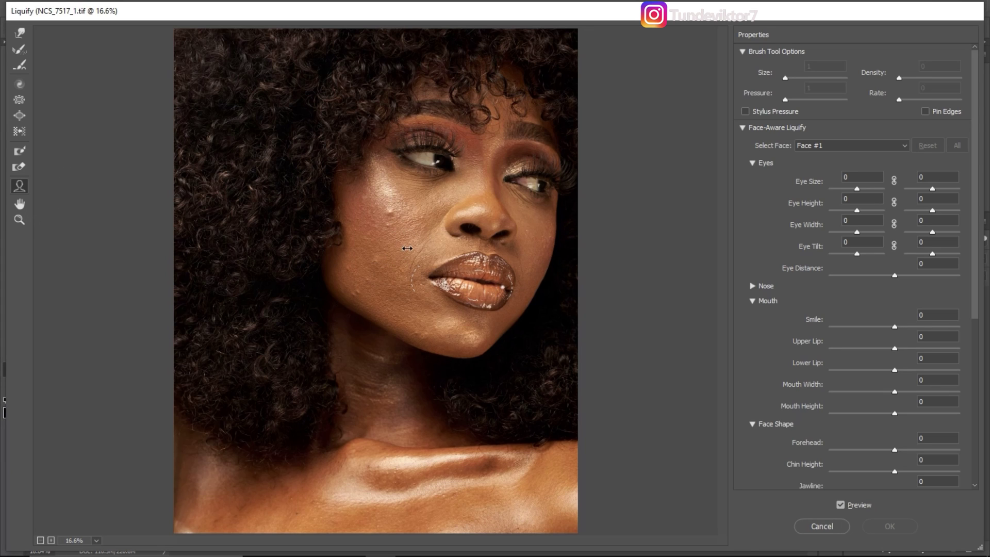
pyautogui.moveTo(360, 319)
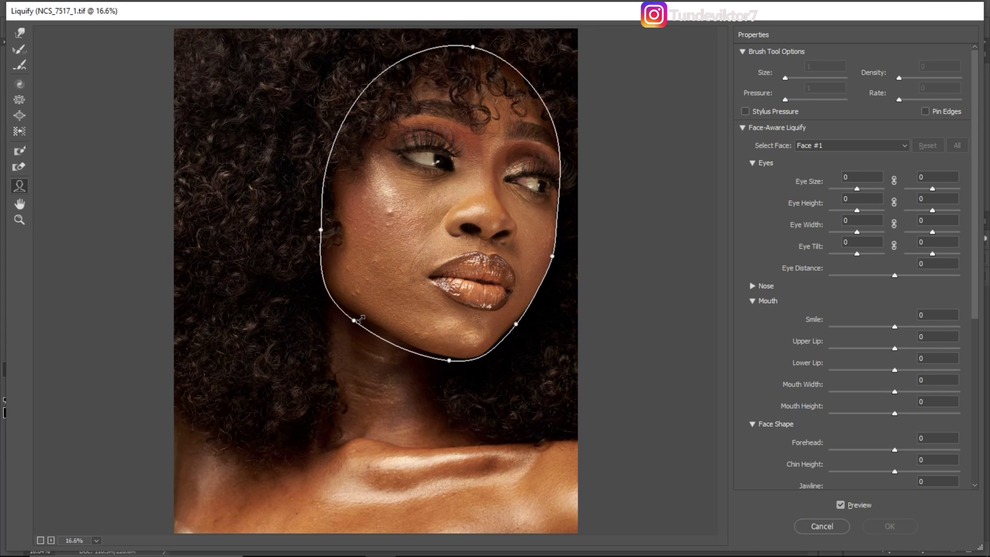
pyautogui.moveTo(343, 312); pyautogui.dragTo(356, 318)
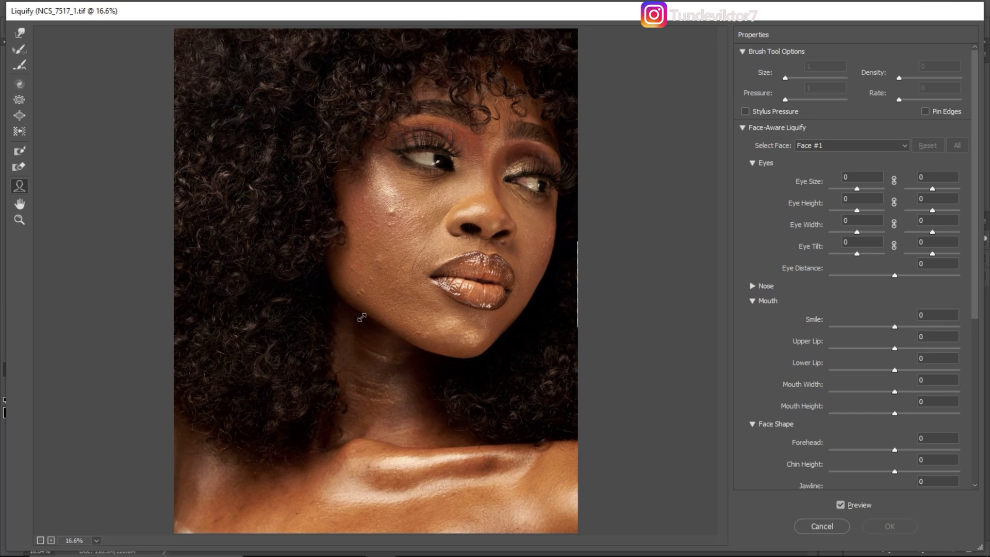
pyautogui.moveTo(470, 356)
pyautogui.moveTo(451, 357); pyautogui.dragTo(451, 373)
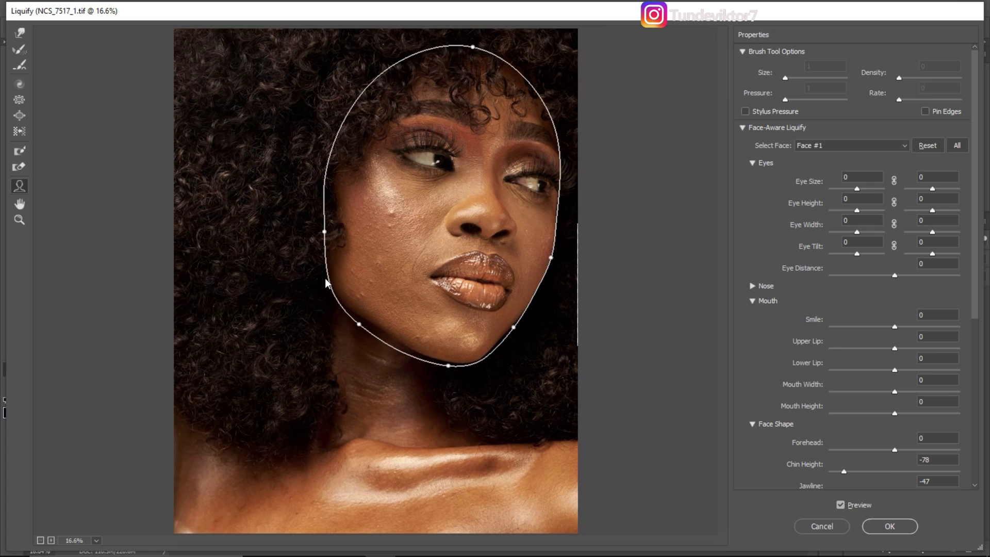
pyautogui.moveTo(323, 236); pyautogui.dragTo(329, 234)
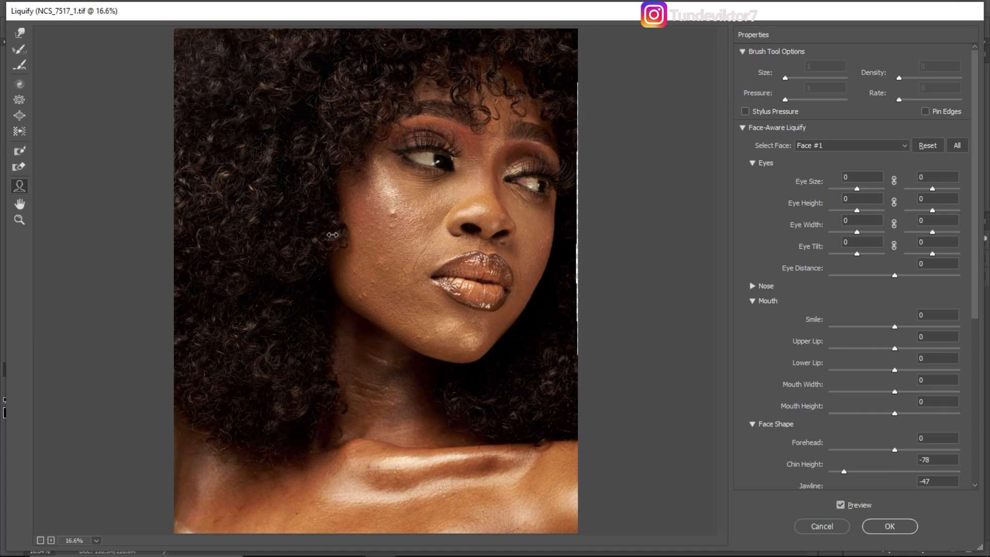
# Step: Compare the reshaped face with the original in the preview, apply the Liquify edit, and check it by toggling Layer 1's visibility
pyautogui.click(841, 505)
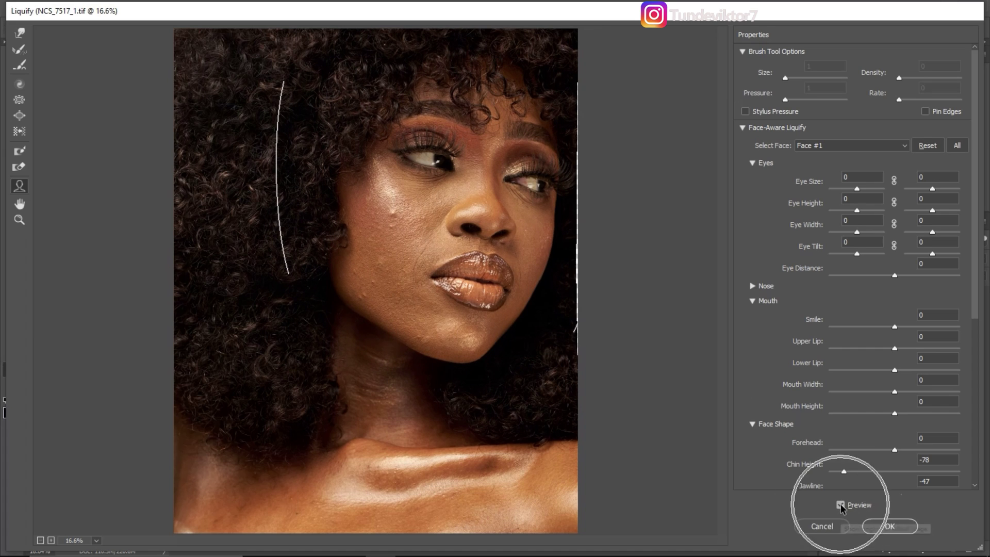
pyautogui.click(840, 505)
pyautogui.click(841, 505)
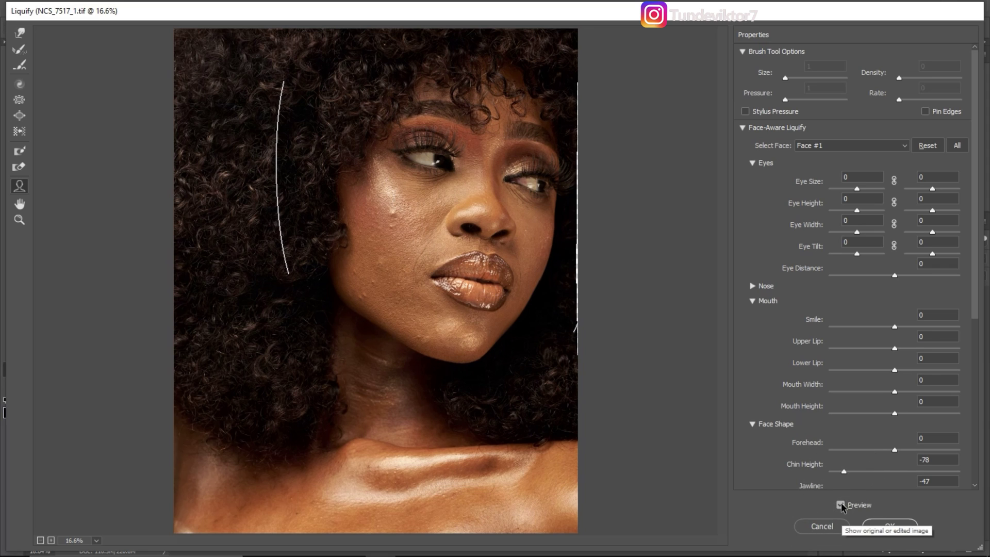
pyautogui.click(840, 505)
pyautogui.click(841, 505)
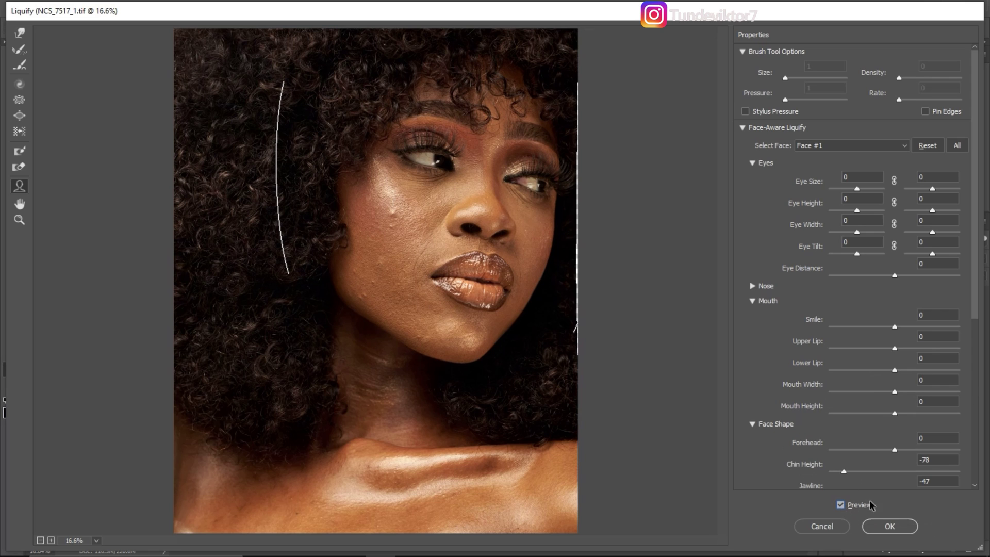
pyautogui.click(890, 528)
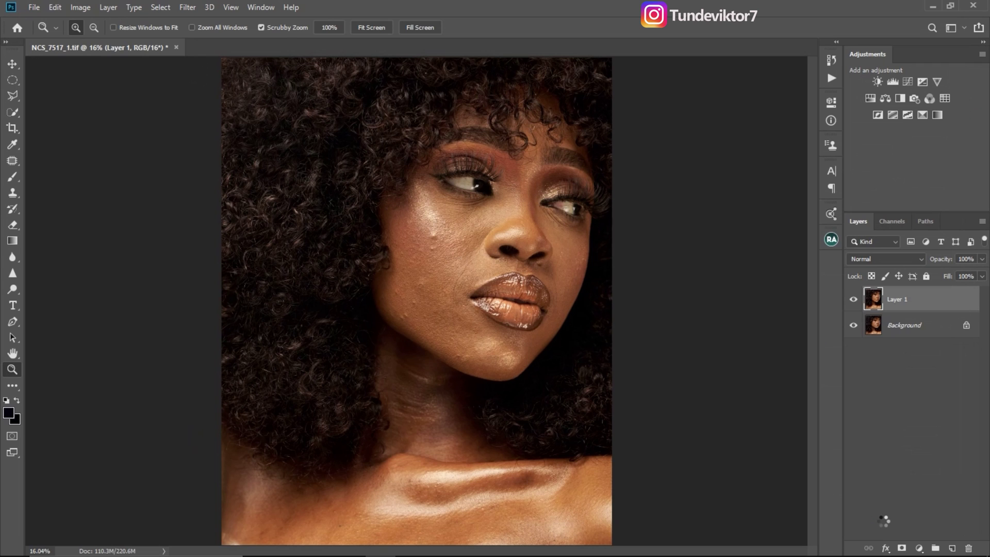
pyautogui.click(854, 300)
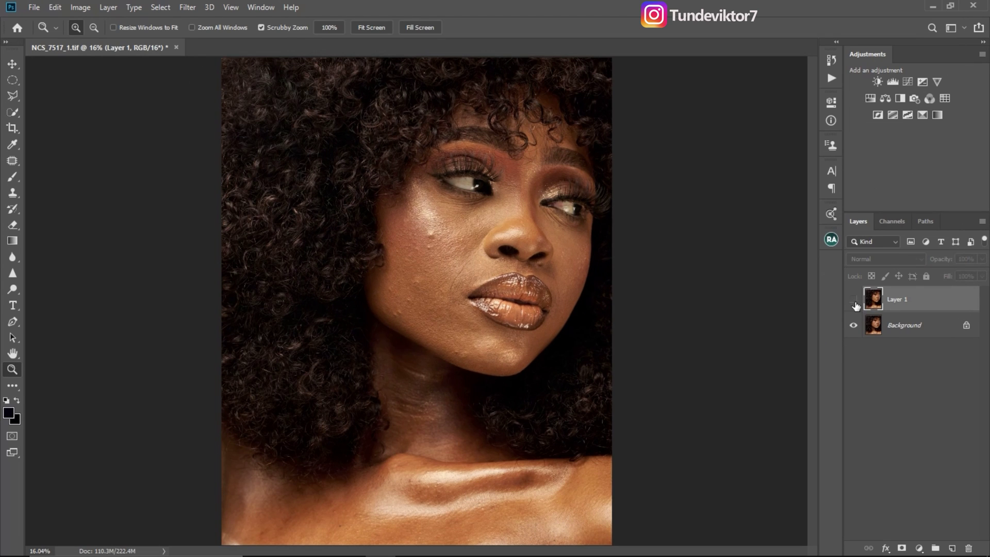
pyautogui.click(853, 301)
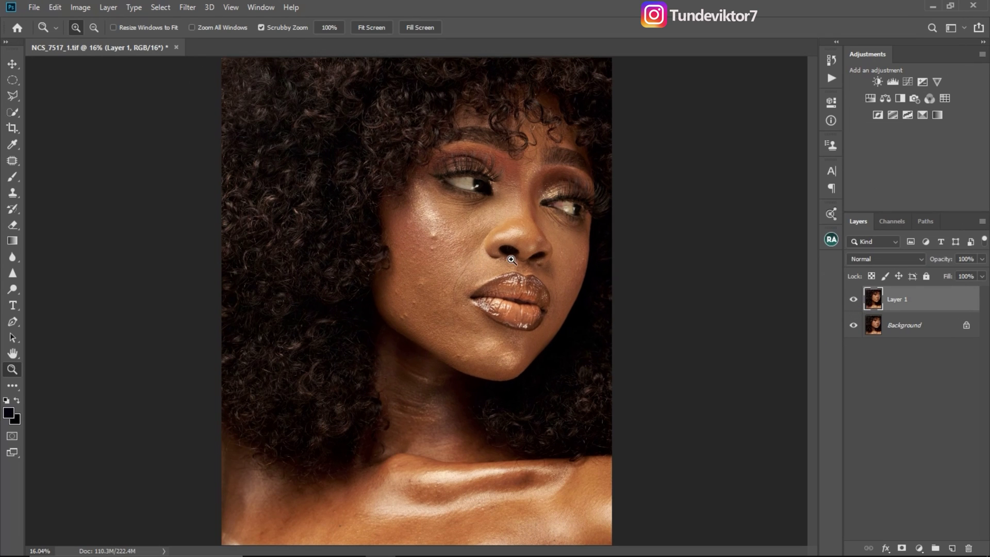
# Step: Run the Beauty Retouch v3.3 frequency separation via Gaussian Blur with a blur radius of 9 pixels
pyautogui.scroll(2, 510, 256)
pyautogui.scroll(-1, 482, 332)
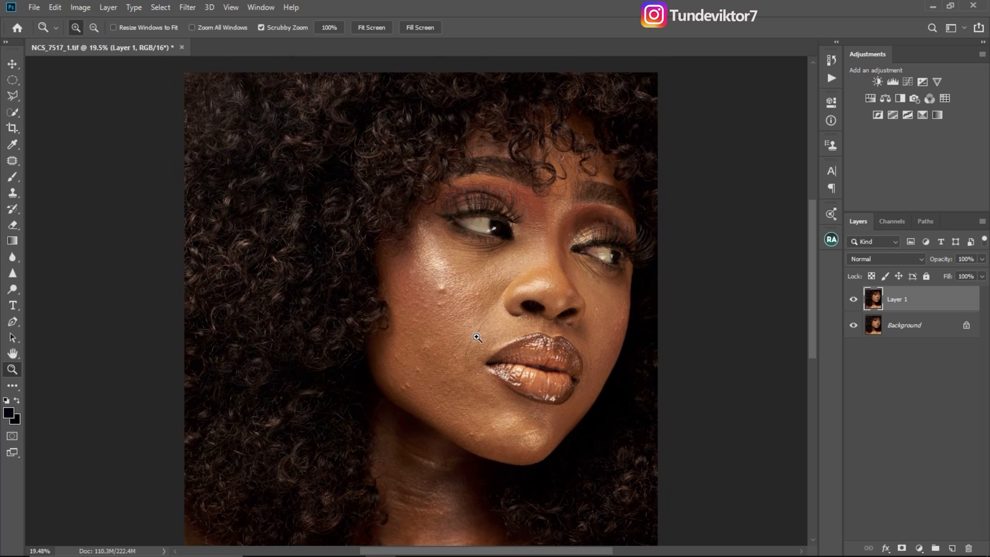
pyautogui.click(831, 239)
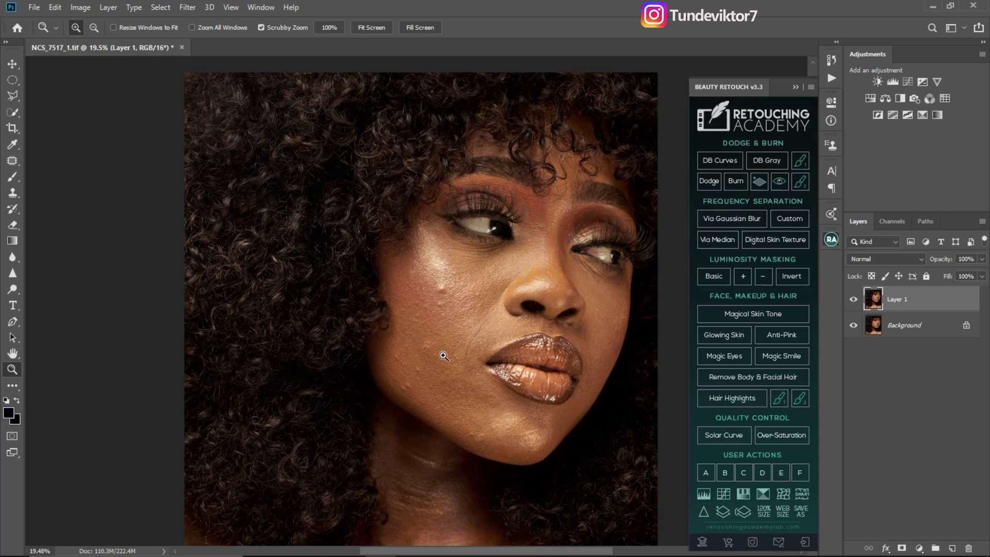
pyautogui.click(496, 294)
pyautogui.keyDown('alt'); pyautogui.click(497, 294); pyautogui.keyUp('alt')
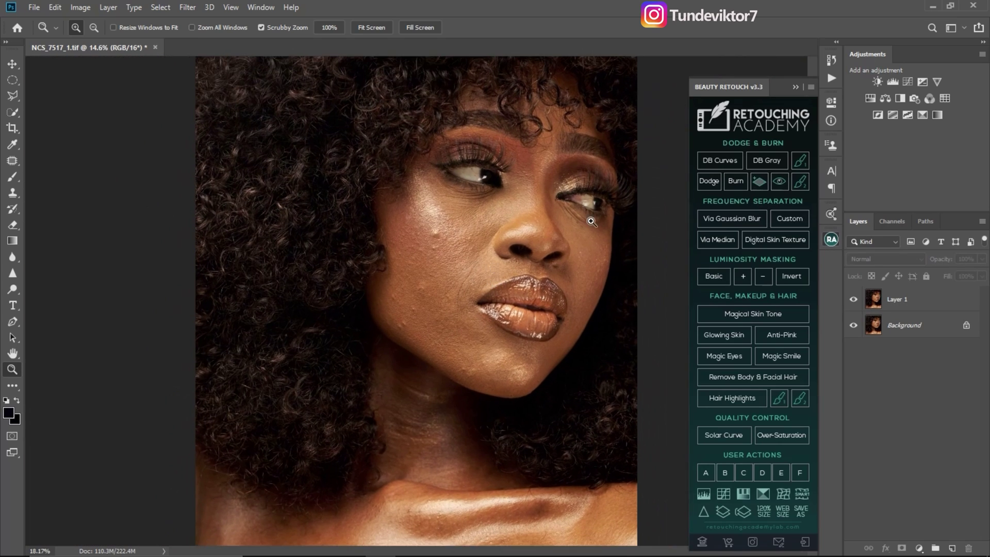
pyautogui.click(439, 264)
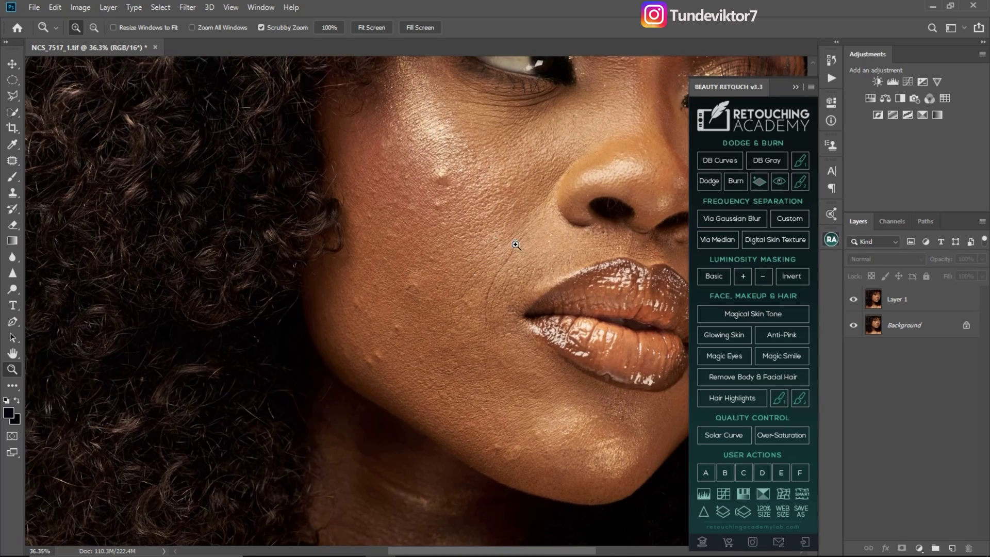
pyautogui.moveTo(491, 253); pyautogui.dragTo(503, 247)
pyautogui.moveTo(492, 299); pyautogui.dragTo(442, 291)
pyautogui.moveTo(516, 260); pyautogui.dragTo(612, 268)
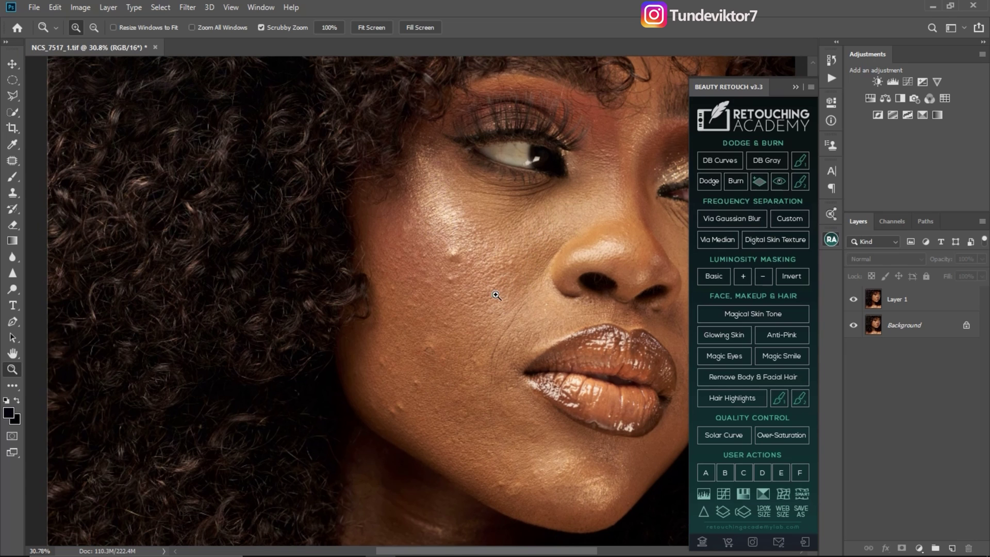
pyautogui.moveTo(506, 299); pyautogui.dragTo(469, 269)
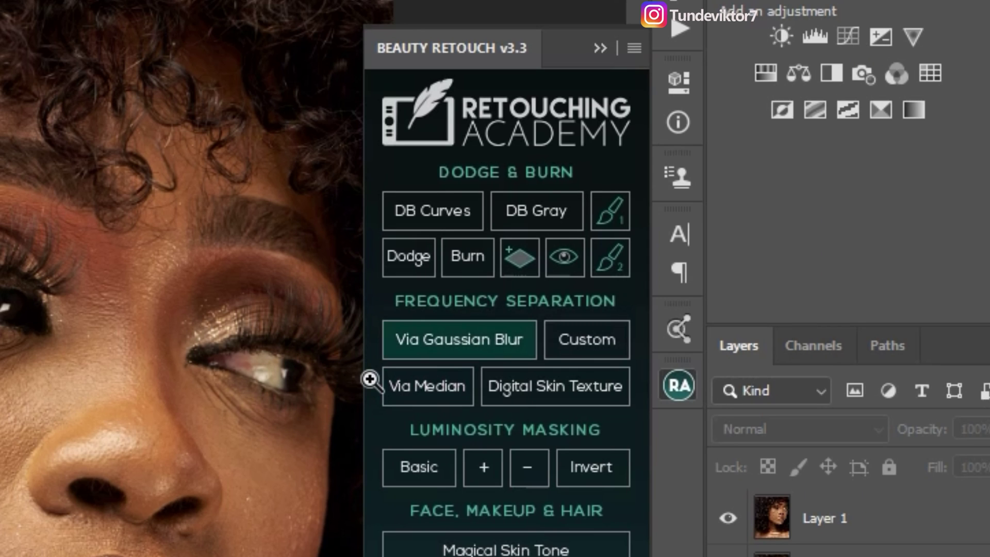
pyautogui.click(372, 384)
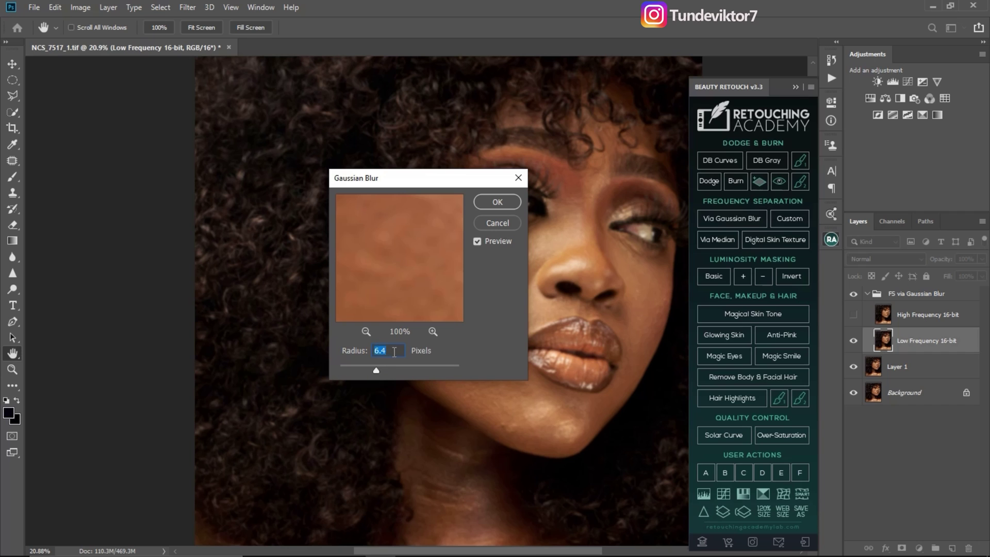
pyautogui.write('9')
pyautogui.click(498, 201)
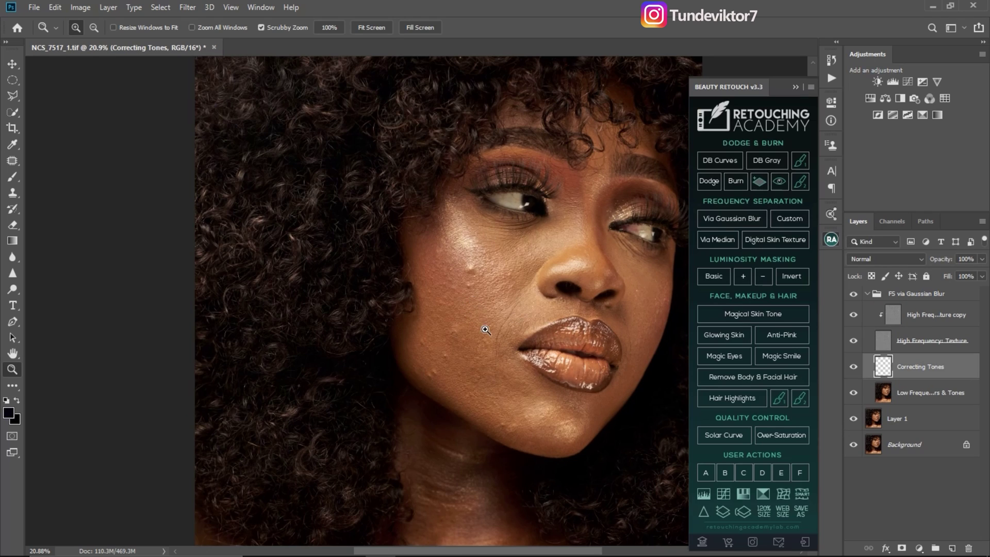
# Step: Remove the blemishes on the cheek and jaw on the High Frequency: Texture copy layer with the Clone Stamp tool
pyautogui.moveTo(496, 290); pyautogui.dragTo(475, 275)
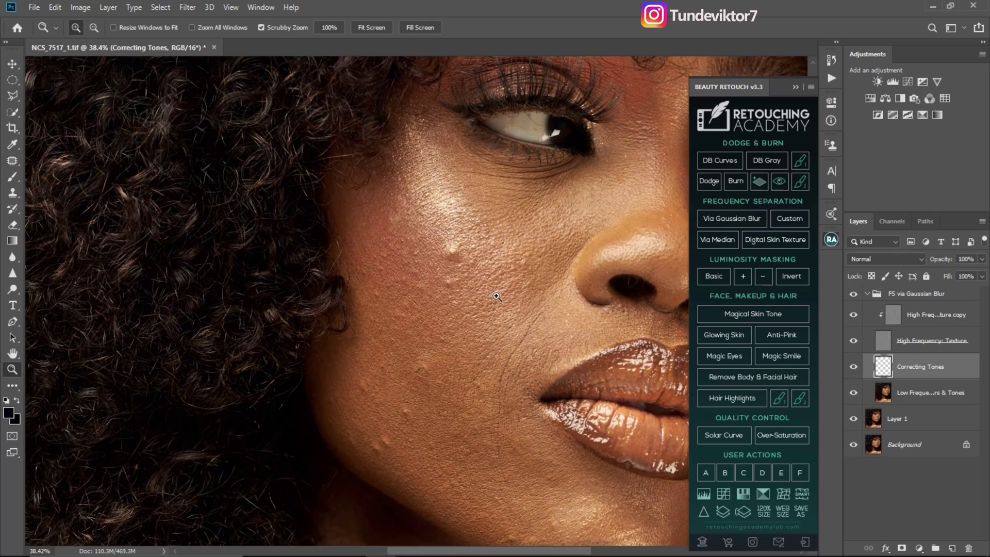
pyautogui.moveTo(498, 327); pyautogui.dragTo(428, 229)
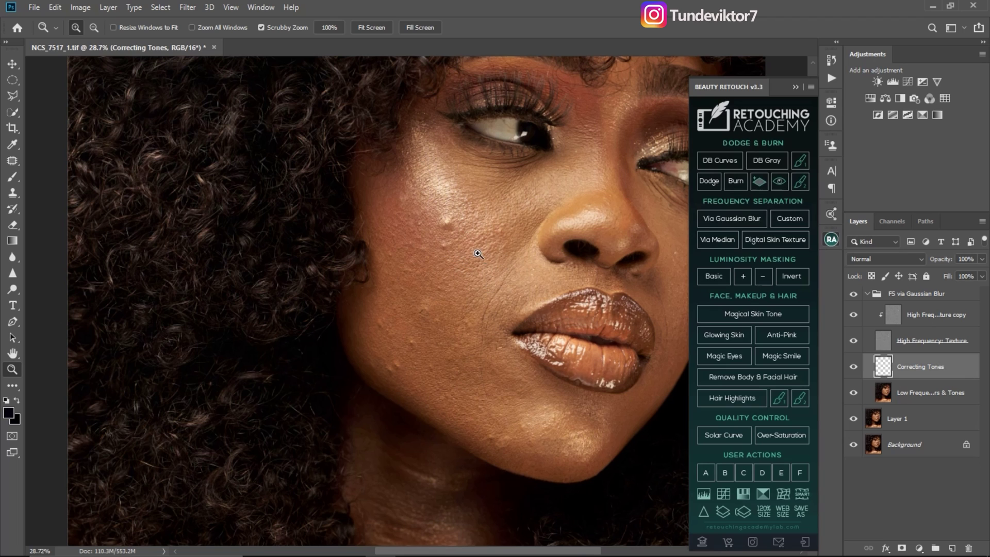
pyautogui.moveTo(440, 300); pyautogui.dragTo(595, 226)
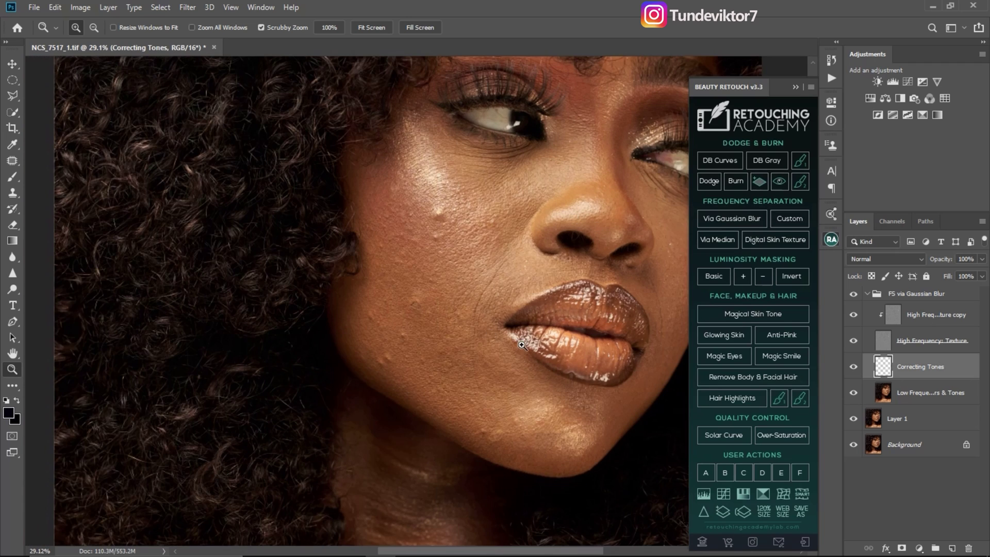
pyautogui.moveTo(522, 345); pyautogui.dragTo(433, 323)
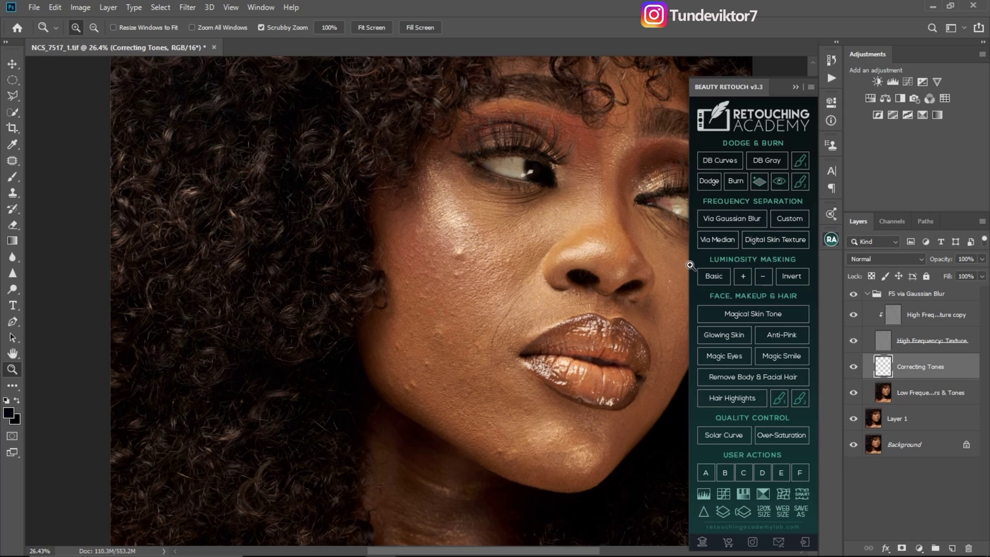
pyautogui.click(891, 317)
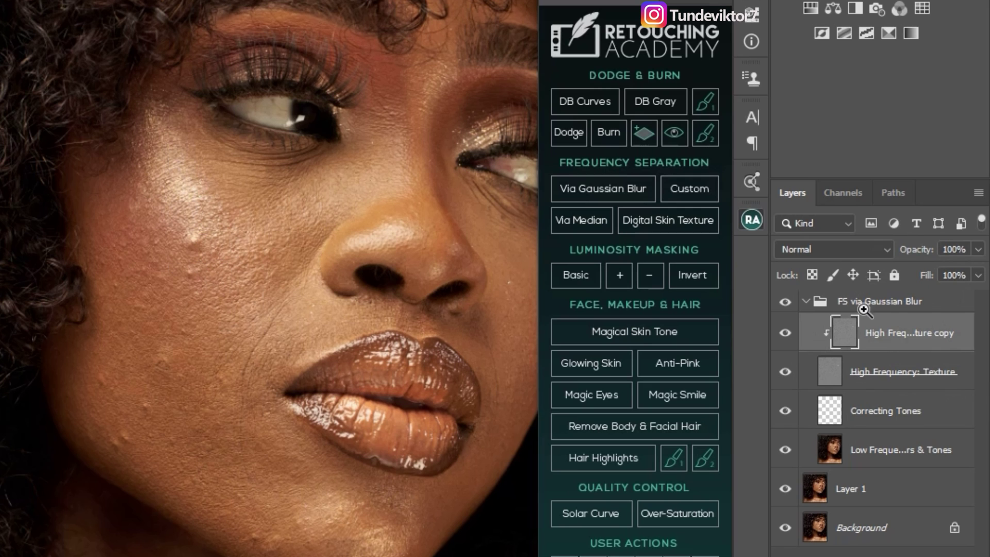
pyautogui.press('ctrl')
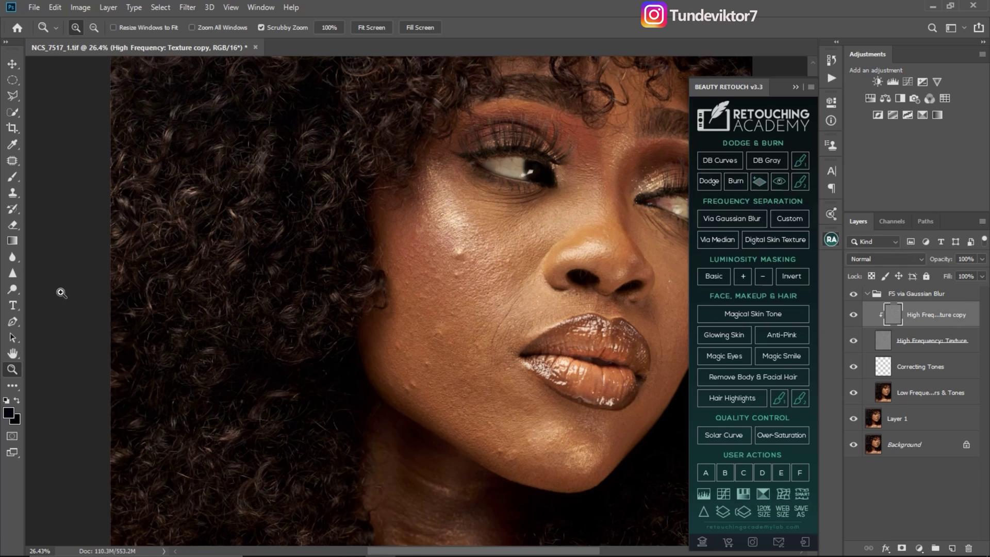
pyautogui.click(13, 194)
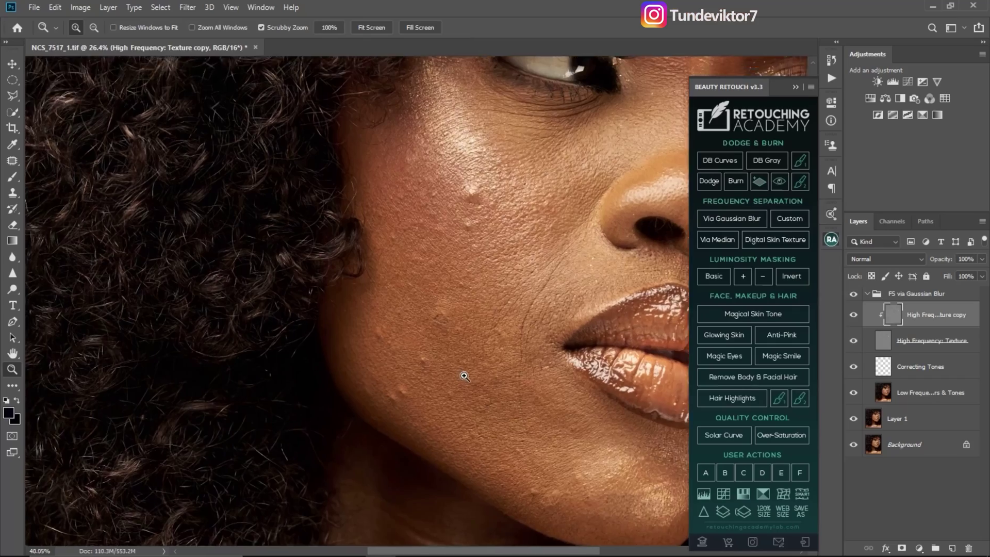
pyautogui.scroll(2, 697, 431)
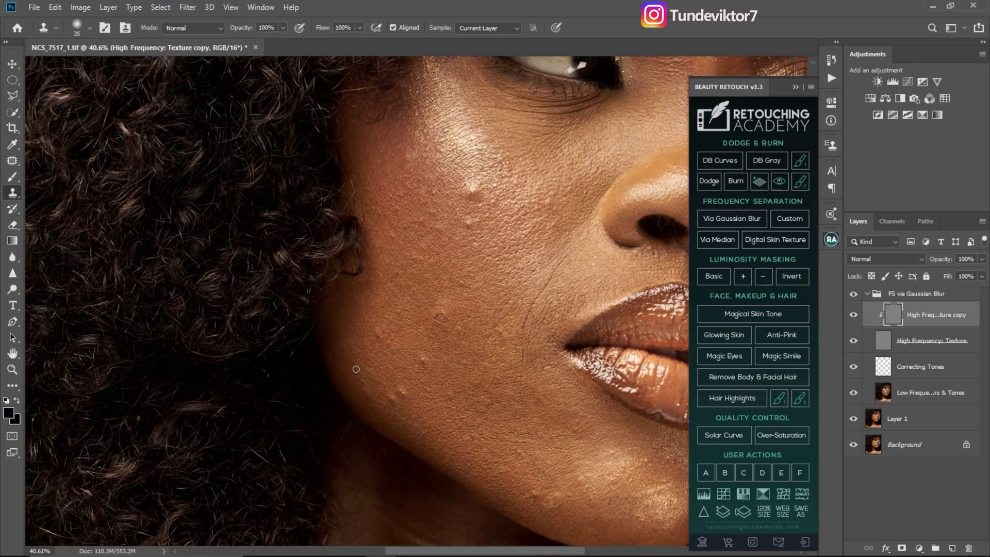
pyautogui.press('alt')
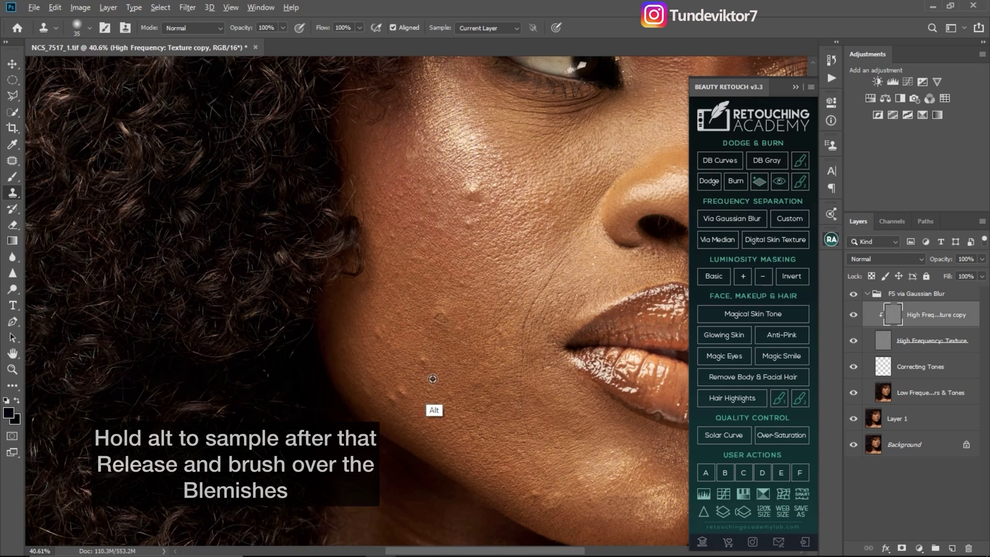
pyautogui.keyDown('alt'); pyautogui.click(429, 371); pyautogui.keyUp('alt')
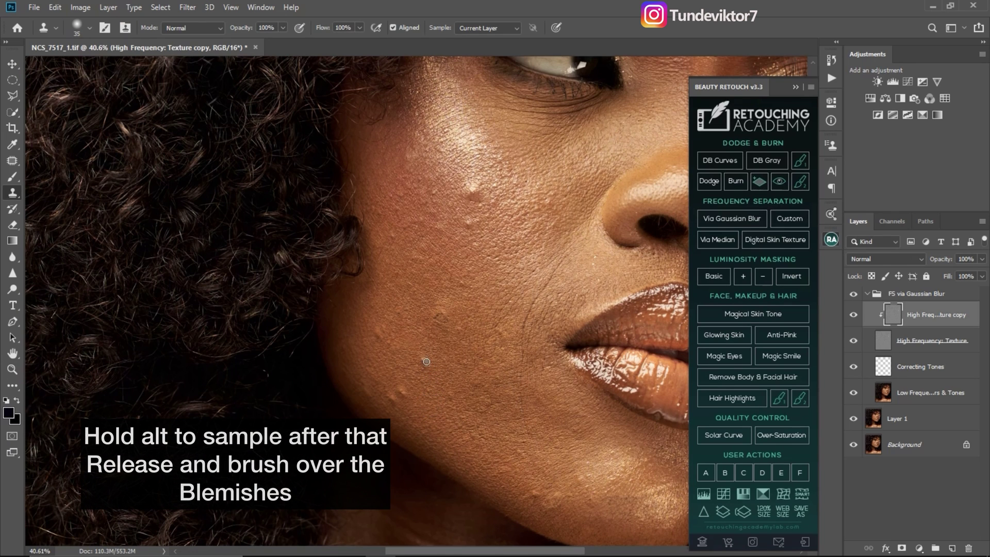
pyautogui.moveTo(429, 419)
pyautogui.mouseDown()
pyautogui.moveTo(403, 392)
pyautogui.moveTo(416, 412)
pyautogui.moveTo(394, 400)
pyautogui.mouseUp()
# Step: Inspect the cleaned skin and compare it with the original texture by toggling the High Frequency: Texture copy layer's visibility
pyautogui.press('z')
pyautogui.hotkey('ctrl', '0')
pyautogui.moveTo(466, 319); pyautogui.dragTo(489, 281)
pyautogui.moveTo(573, 256); pyautogui.dragTo(443, 327)
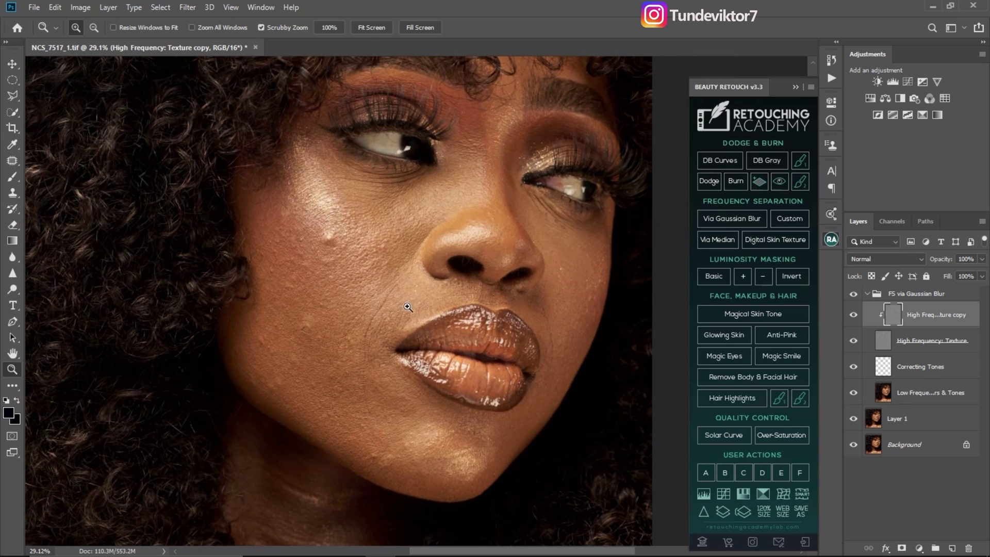
pyautogui.moveTo(407, 306); pyautogui.dragTo(361, 308)
pyautogui.moveTo(511, 344)
pyautogui.mouseDown()
pyautogui.moveTo(357, 347)
pyautogui.moveTo(475, 339)
pyautogui.mouseUp()
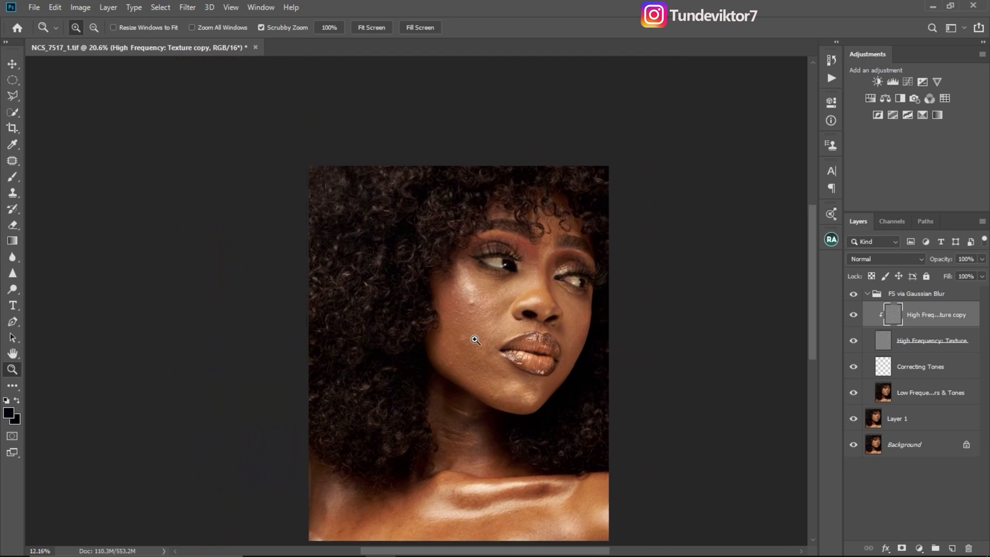
pyautogui.press('j')
pyautogui.scroll(3, 416, 302)
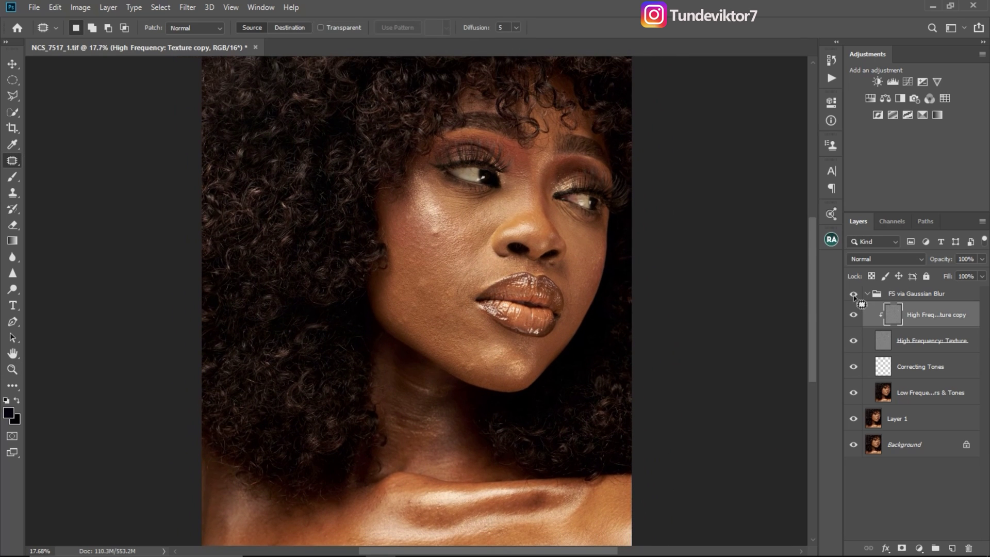
pyautogui.click(854, 316)
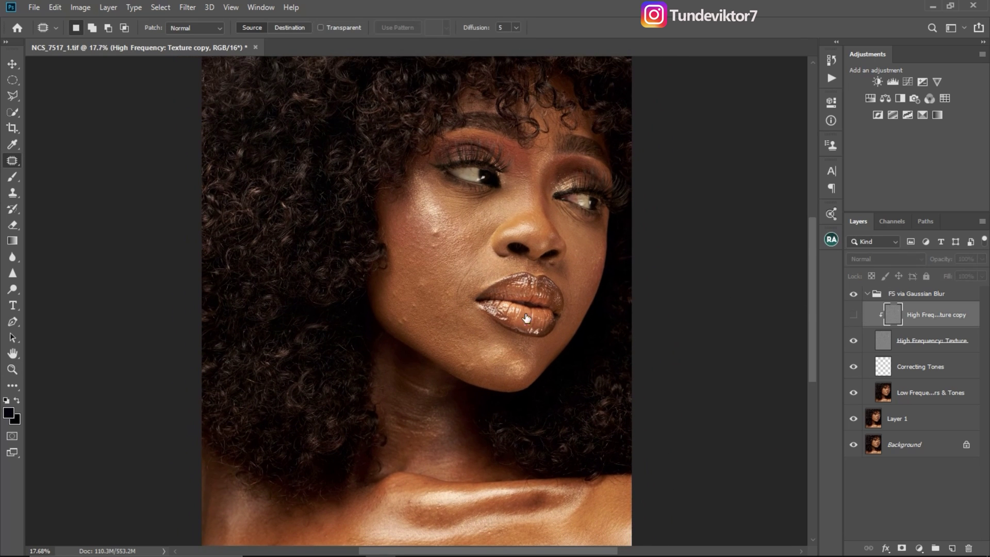
pyautogui.keyDown('ctrl'); pyautogui.click(526, 318); pyautogui.keyUp('ctrl')
pyautogui.click(854, 316)
pyautogui.press('z')
pyautogui.moveTo(441, 327); pyautogui.dragTo(429, 334)
pyautogui.press('j')
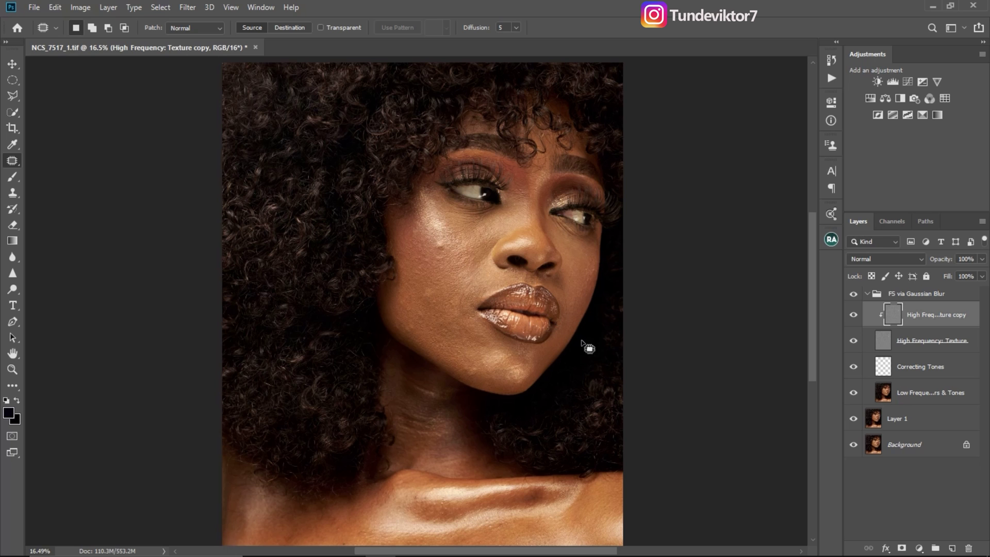
pyautogui.scroll(2, 459, 326)
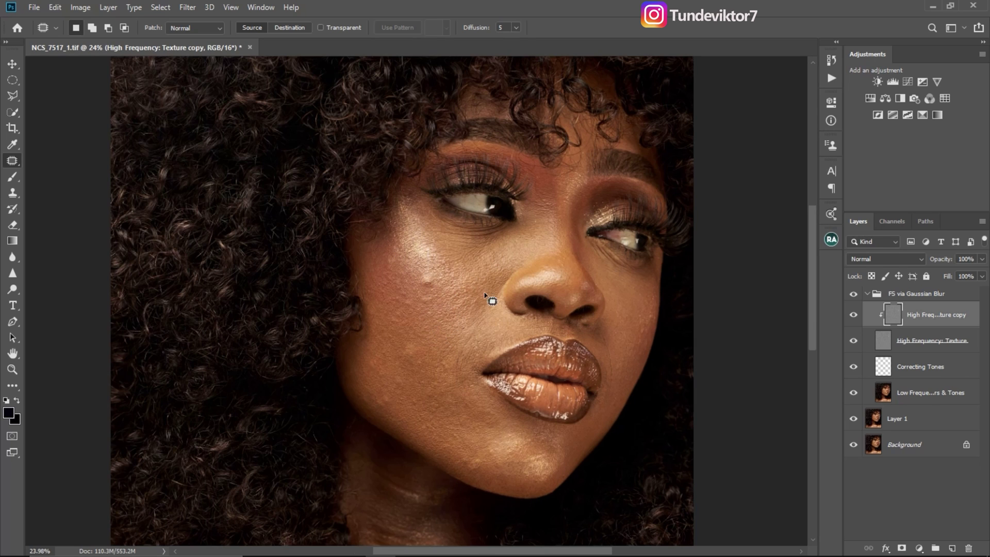
pyautogui.press('z')
pyautogui.moveTo(504, 327); pyautogui.dragTo(482, 330)
pyautogui.press('j')
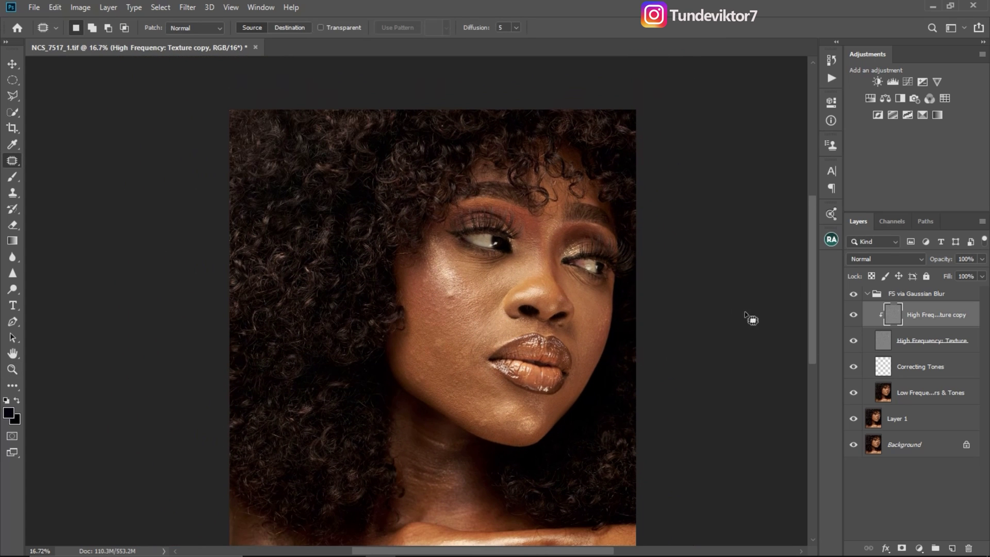
# Step: Select the Correcting Tones layer and switch to the Mixer Brush tool
pyautogui.click(876, 364)
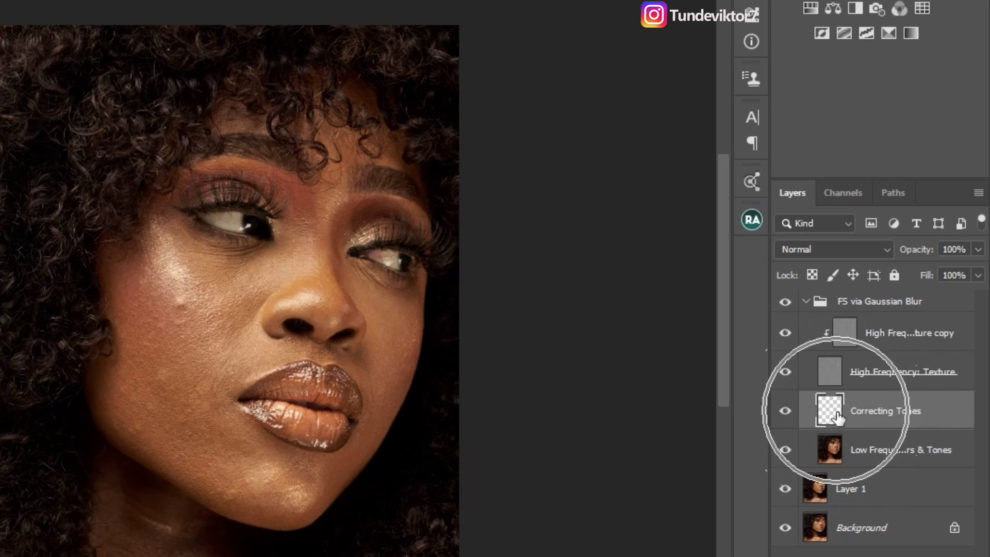
pyautogui.keyDown('ctrl'); pyautogui.click(834, 419); pyautogui.keyUp('ctrl')
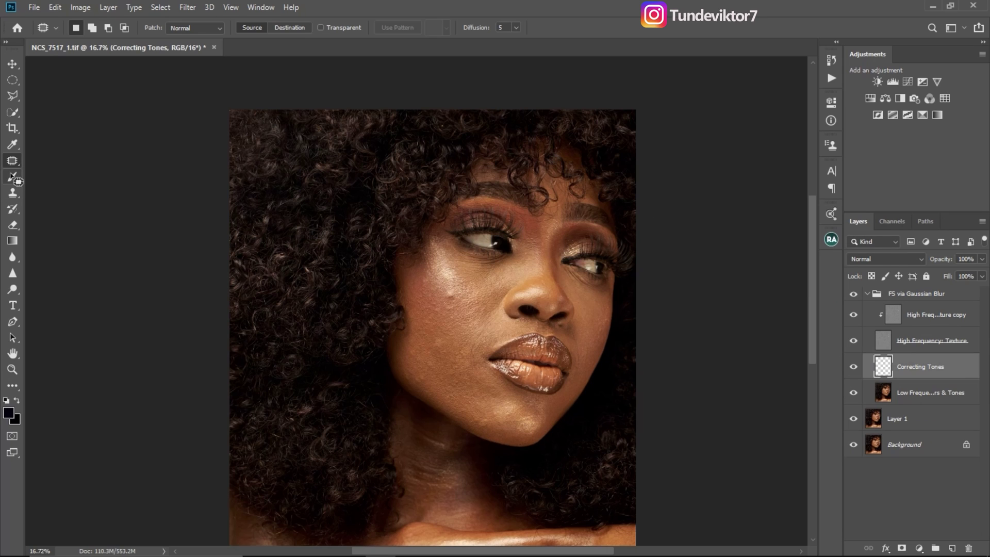
pyautogui.click(13, 177)
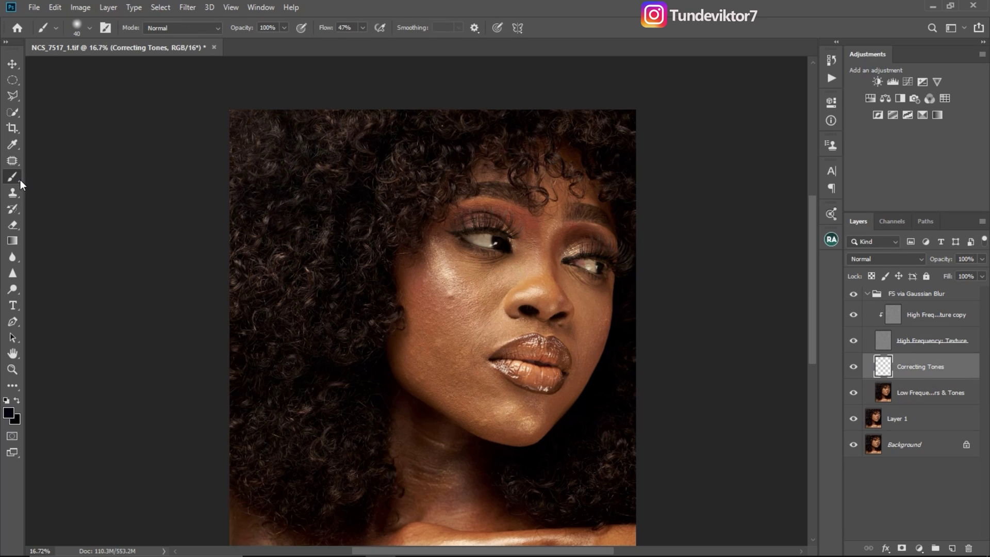
pyautogui.rightClick(13, 178)
pyautogui.click(57, 211)
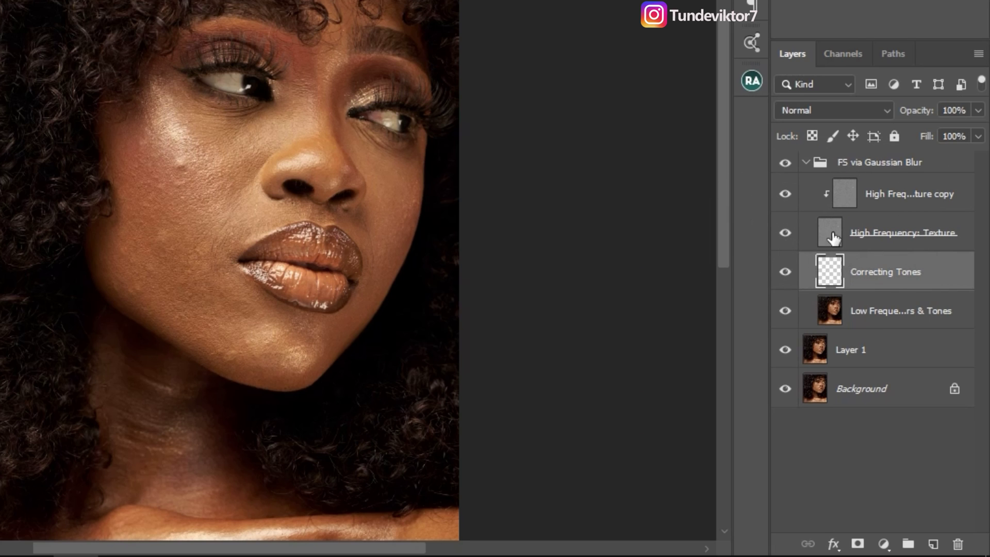
# Step: Hide the High Frequency: Texture layer to examine the blurred skin colors and tones on their own
pyautogui.click(785, 233)
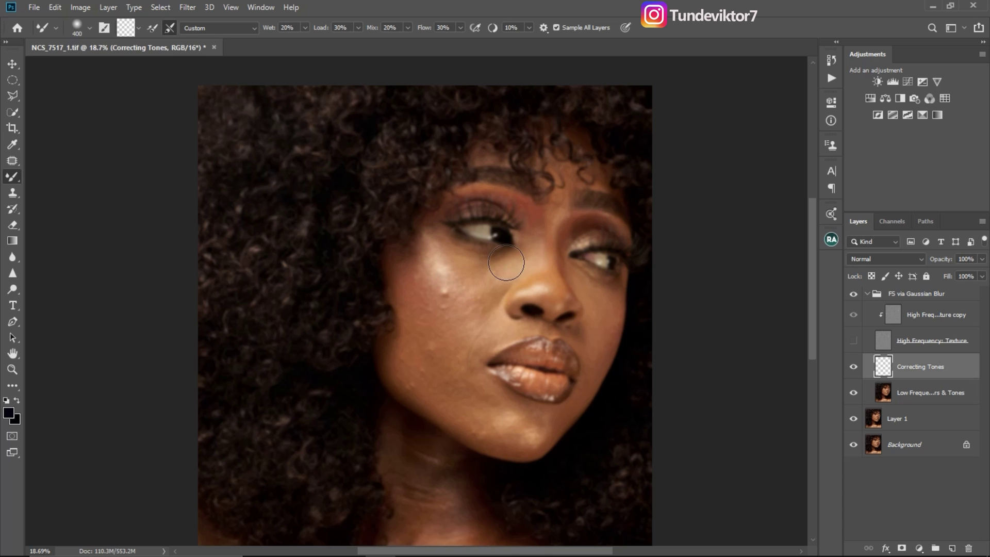
pyautogui.press('z')
pyautogui.moveTo(508, 294); pyautogui.dragTo(528, 295)
pyautogui.press('b')
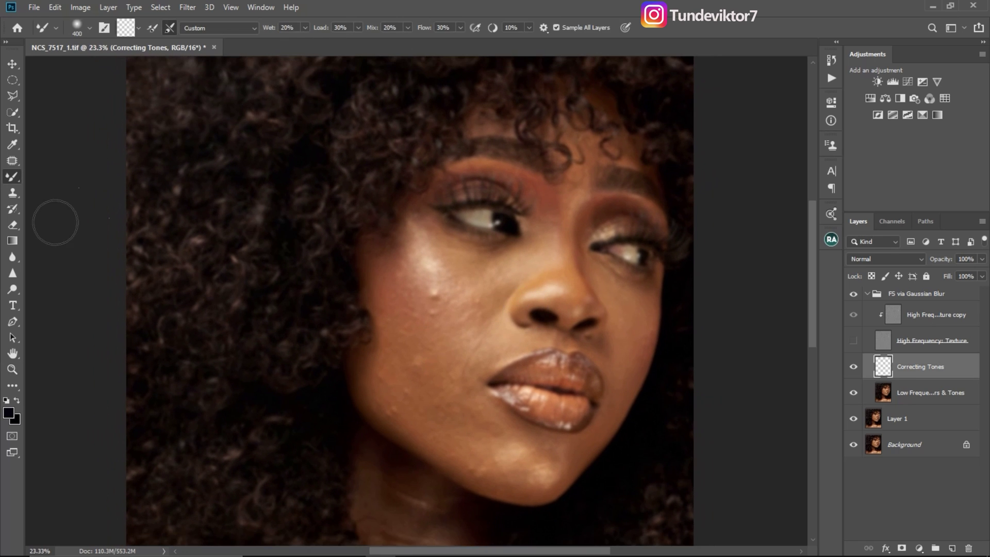
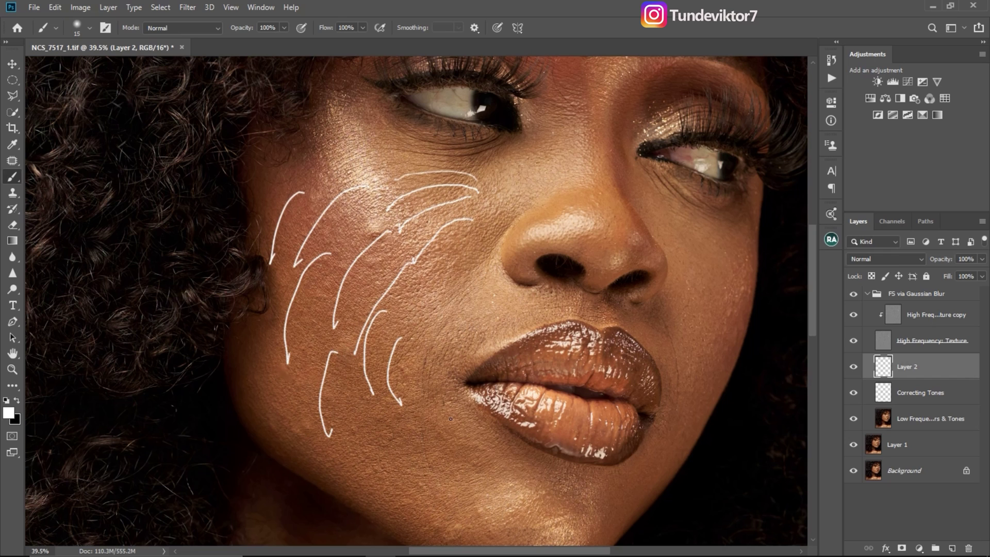
# Step: Paint short black strokes with a 175 px brush on Layer 2 over the near cheek, nose bridge and area beside the mouth
pyautogui.press(']')
pyautogui.press(']')
pyautogui.press(']')
pyautogui.press(']')
pyautogui.press('x')
pyautogui.moveTo(369, 400); pyautogui.dragTo(361, 454)
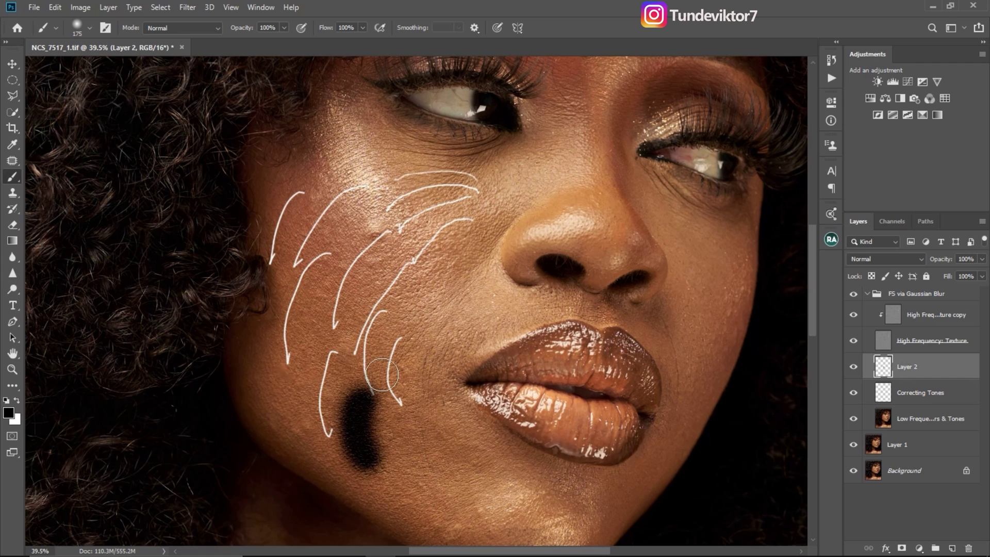
pyautogui.moveTo(408, 312); pyautogui.dragTo(395, 363)
pyautogui.moveTo(454, 250); pyautogui.dragTo(430, 291)
pyautogui.moveTo(436, 198); pyautogui.dragTo(356, 276)
pyautogui.moveTo(388, 189); pyautogui.dragTo(318, 242)
pyautogui.moveTo(487, 203)
pyautogui.mouseDown()
pyautogui.moveTo(509, 204)
pyautogui.moveTo(564, 149)
pyautogui.mouseUp()
pyautogui.moveTo(435, 470)
pyautogui.mouseDown()
pyautogui.moveTo(490, 466)
pyautogui.moveTo(457, 437)
pyautogui.moveTo(397, 426)
pyautogui.mouseUp()
pyautogui.click(403, 424)
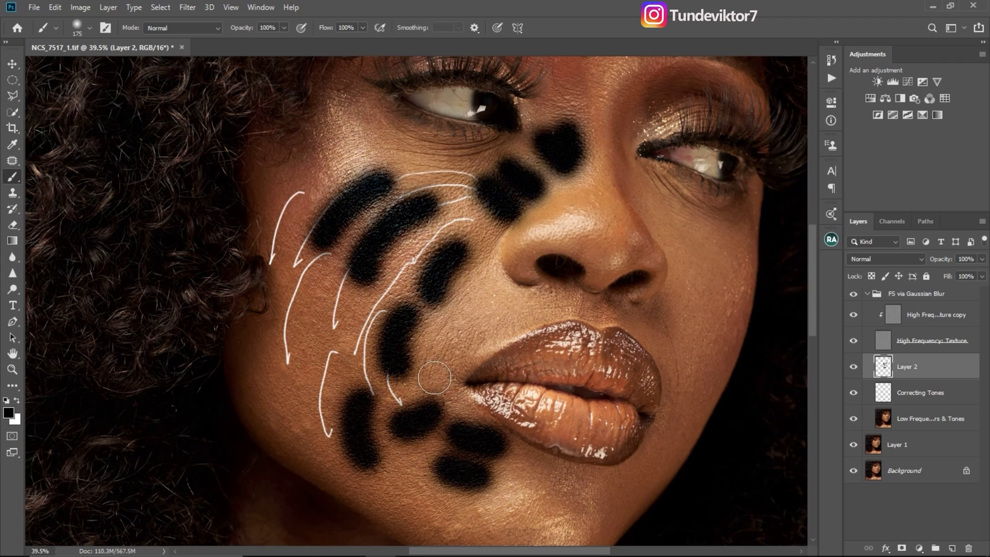
pyautogui.moveTo(456, 342); pyautogui.dragTo(438, 367)
pyautogui.moveTo(258, 372)
pyautogui.mouseDown()
pyautogui.moveTo(255, 338)
pyautogui.moveTo(291, 314)
pyautogui.moveTo(338, 308)
pyautogui.mouseUp()
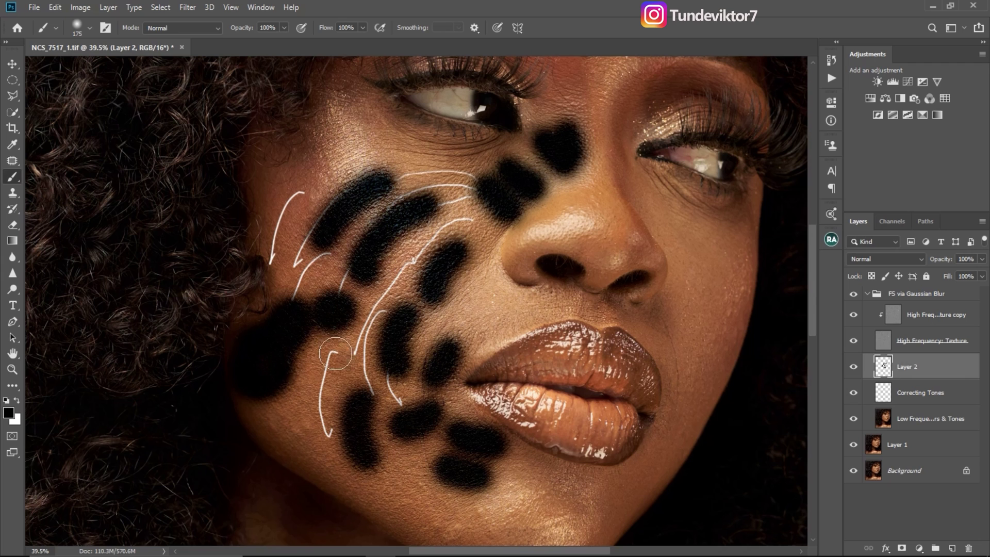
pyautogui.moveTo(322, 364); pyautogui.dragTo(335, 350)
pyautogui.moveTo(389, 140)
pyautogui.mouseDown()
pyautogui.moveTo(325, 167)
pyautogui.moveTo(282, 253)
pyautogui.mouseUp()
pyautogui.moveTo(502, 305); pyautogui.dragTo(487, 322)
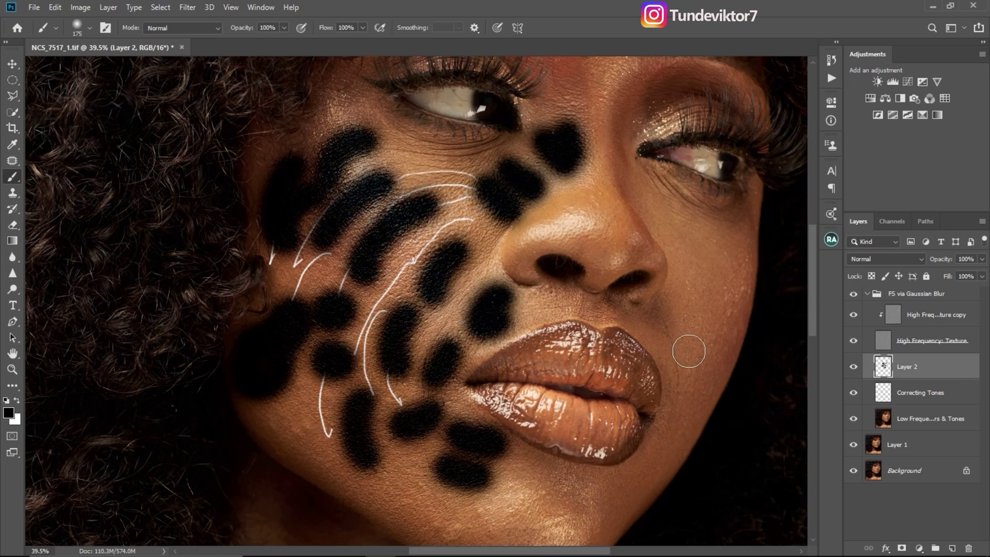
# Step: Draw thin white curved guide lines along the far cheek and jaw on Layer 2
pyautogui.press('x')
pyautogui.press('z')
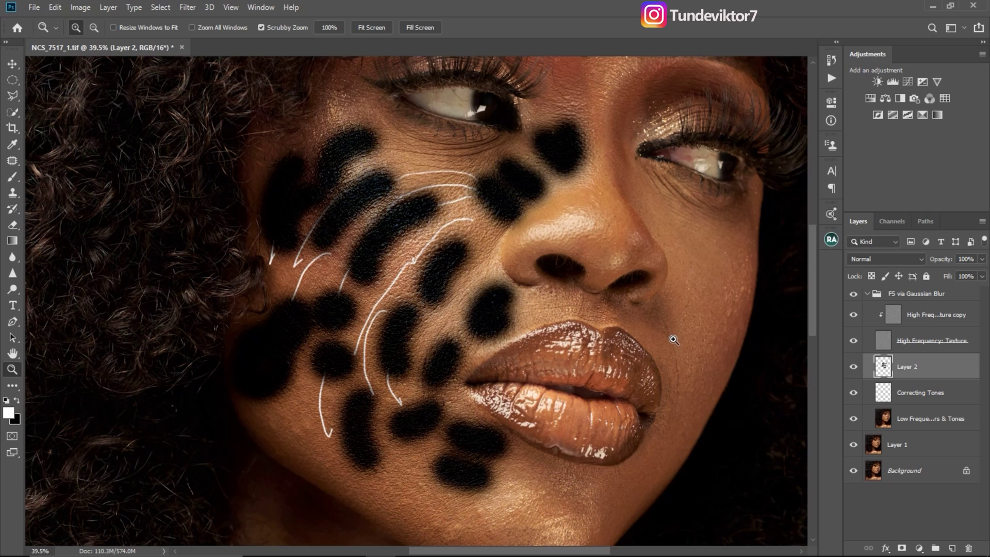
pyautogui.press('b')
pyautogui.moveTo(663, 339); pyautogui.dragTo(681, 368)
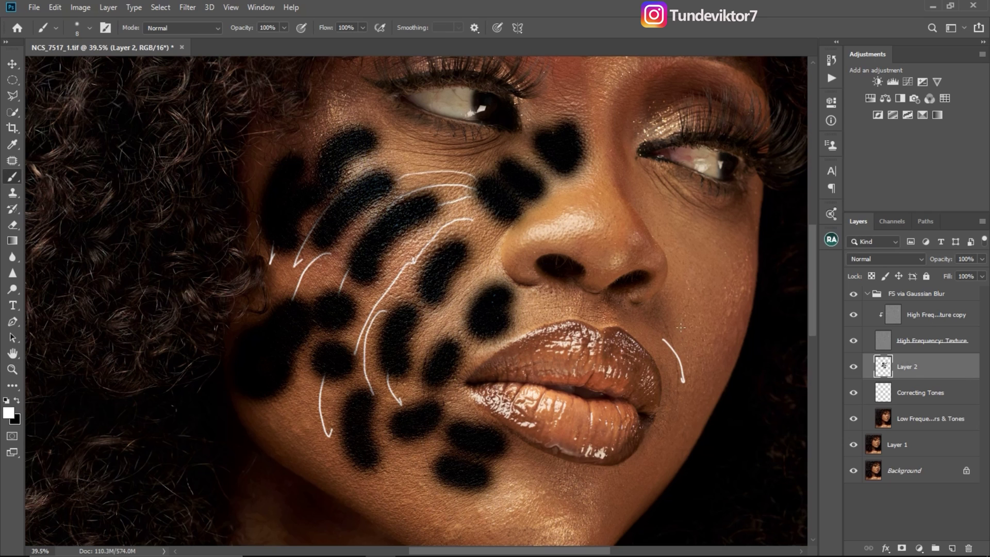
pyautogui.moveTo(700, 308); pyautogui.dragTo(715, 370)
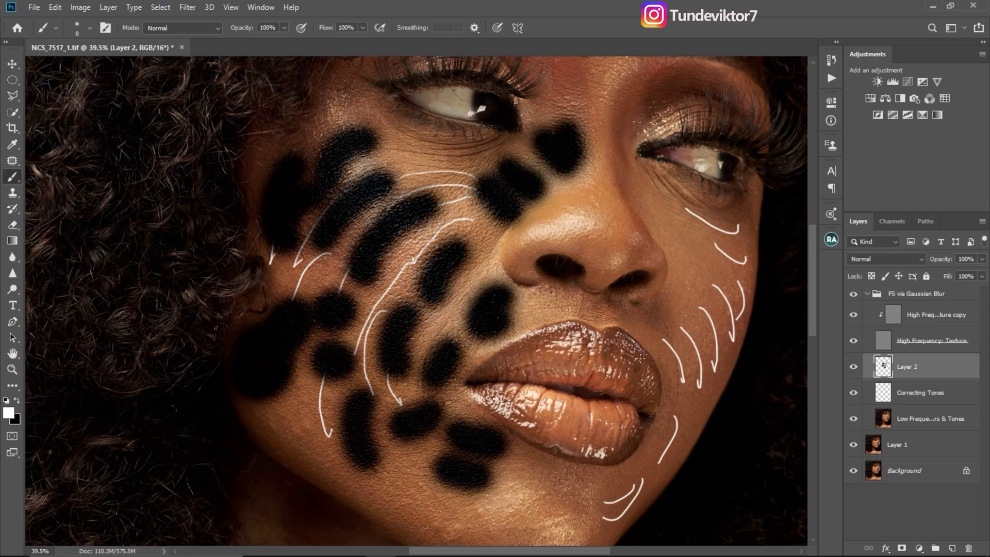
# Step: Try black strokes over the far cheek's guide lines and erase markings there
pyautogui.press('x')
pyautogui.moveTo(694, 326); pyautogui.dragTo(716, 368)
pyautogui.moveTo(668, 335)
pyautogui.mouseDown()
pyautogui.moveTo(690, 395)
pyautogui.moveTo(631, 495)
pyautogui.mouseUp()
pyautogui.press('e')
pyautogui.moveTo(729, 239)
pyautogui.mouseDown()
pyautogui.moveTo(685, 354)
pyautogui.moveTo(630, 453)
pyautogui.moveTo(637, 405)
pyautogui.moveTo(716, 353)
pyautogui.moveTo(712, 329)
pyautogui.moveTo(739, 272)
pyautogui.mouseUp()
# Step: Paint thick white strokes with a 70 px brush across the far cheek and down toward the chin on Layer 2
pyautogui.press('b')
pyautogui.press('x')
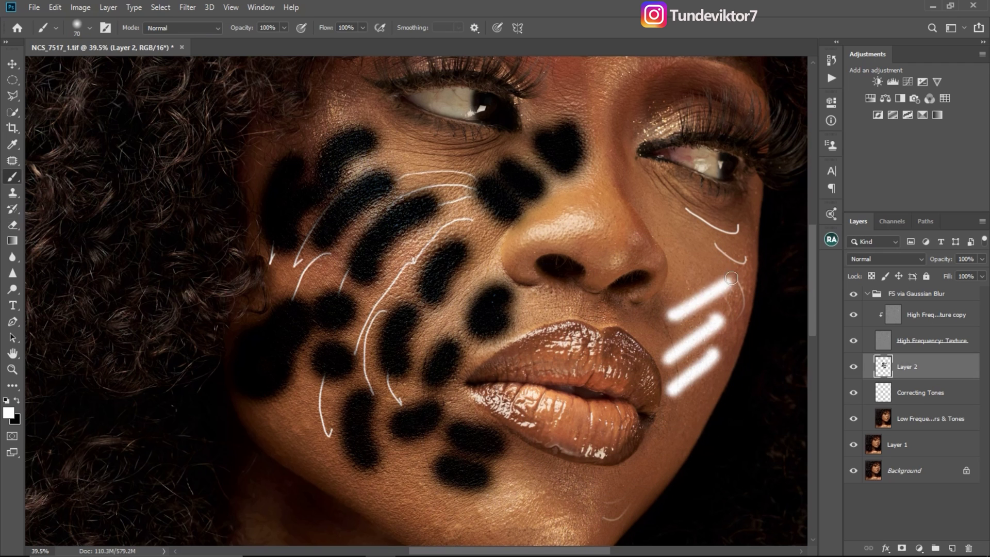
pyautogui.moveTo(677, 419); pyautogui.dragTo(723, 373)
pyautogui.moveTo(722, 331); pyautogui.dragTo(733, 280)
pyautogui.moveTo(649, 325); pyautogui.dragTo(675, 312)
pyautogui.moveTo(645, 477)
pyautogui.mouseDown()
pyautogui.moveTo(719, 331)
pyautogui.moveTo(702, 268)
pyautogui.moveTo(681, 285)
pyautogui.mouseUp()
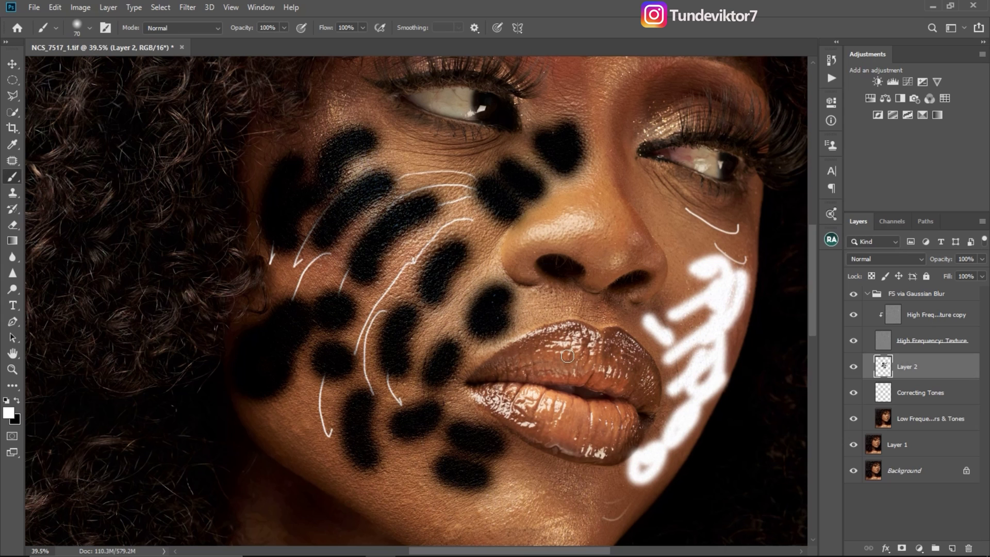
# Step: Delete the marked-up Layer 2 and switch to the Mixer Brush on the Correcting Tones layer
pyautogui.moveTo(930, 364); pyautogui.dragTo(968, 548)
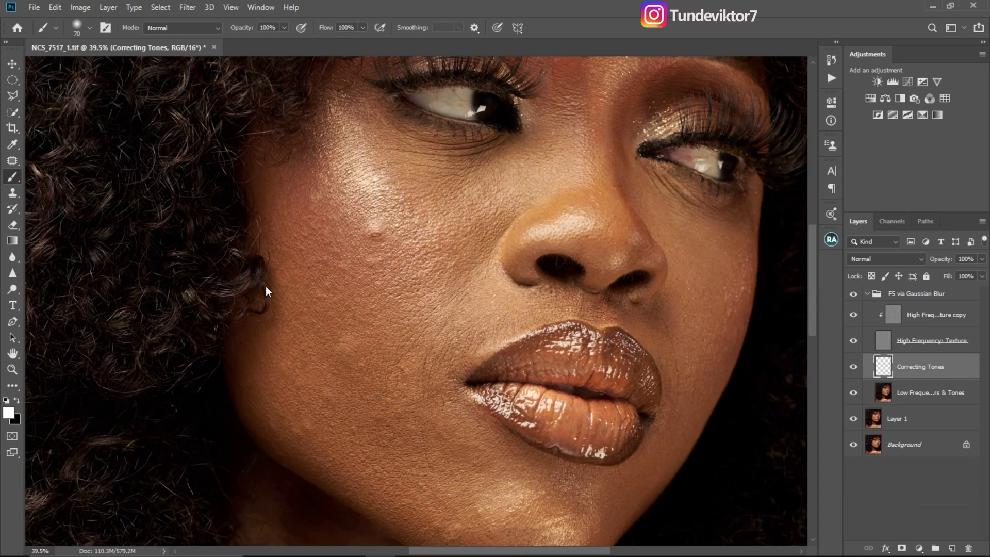
pyautogui.rightClick(14, 177)
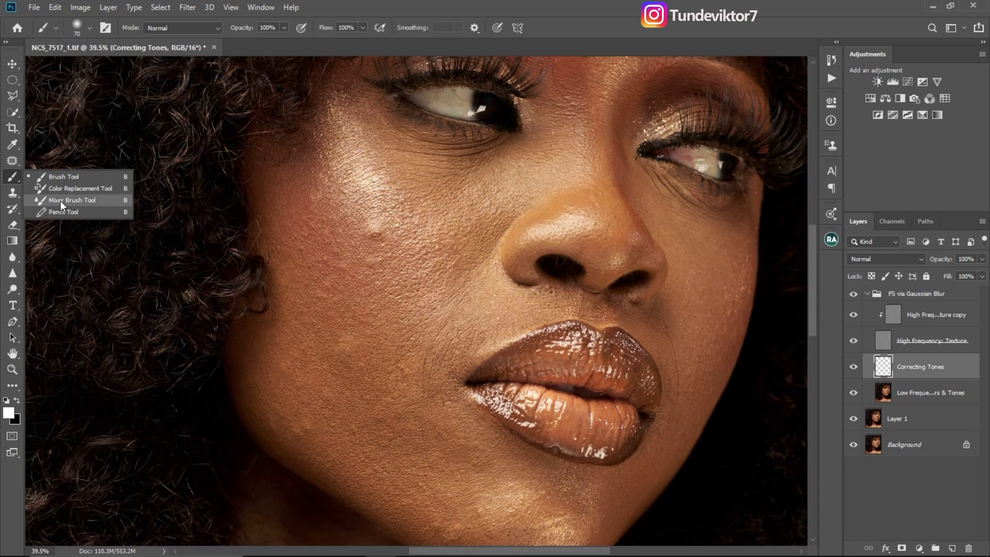
pyautogui.click(60, 213)
pyautogui.press('z')
pyautogui.moveTo(457, 336)
pyautogui.mouseDown()
pyautogui.moveTo(399, 331)
pyautogui.moveTo(426, 336)
pyautogui.moveTo(404, 333)
pyautogui.moveTo(416, 341)
pyautogui.mouseUp()
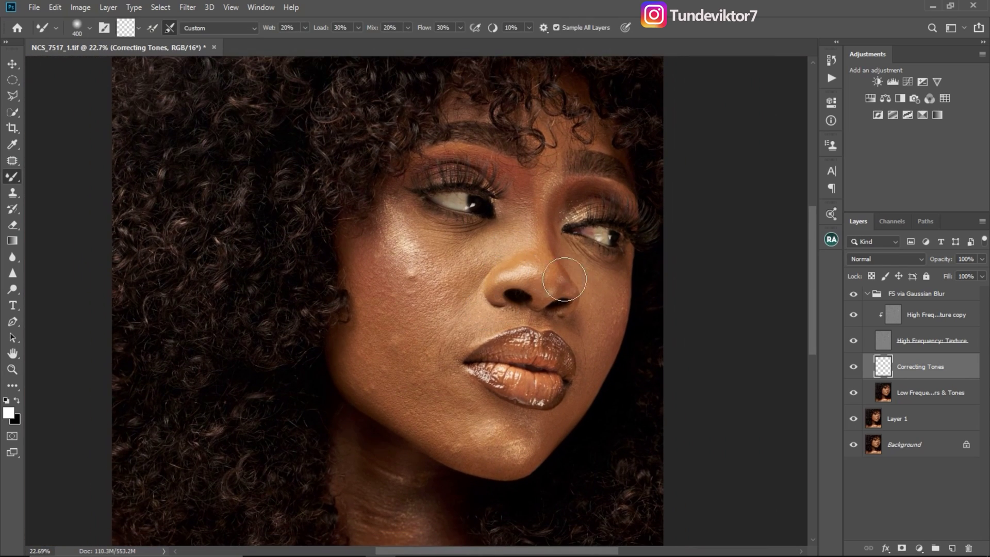
# Step: Hide the High Frequency: Texture layer and blend the near cheek's highlight toward the nose with a small Mixer Brush on Correcting Tones
pyautogui.click(853, 340)
pyautogui.press('[')
pyautogui.press('[')
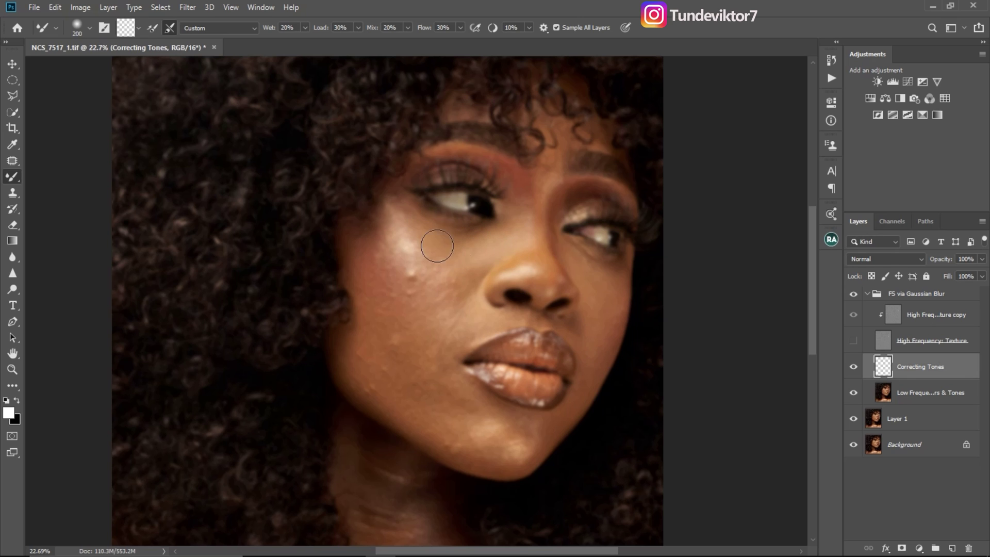
pyautogui.press('[')
pyautogui.press('[')
pyautogui.press('[')
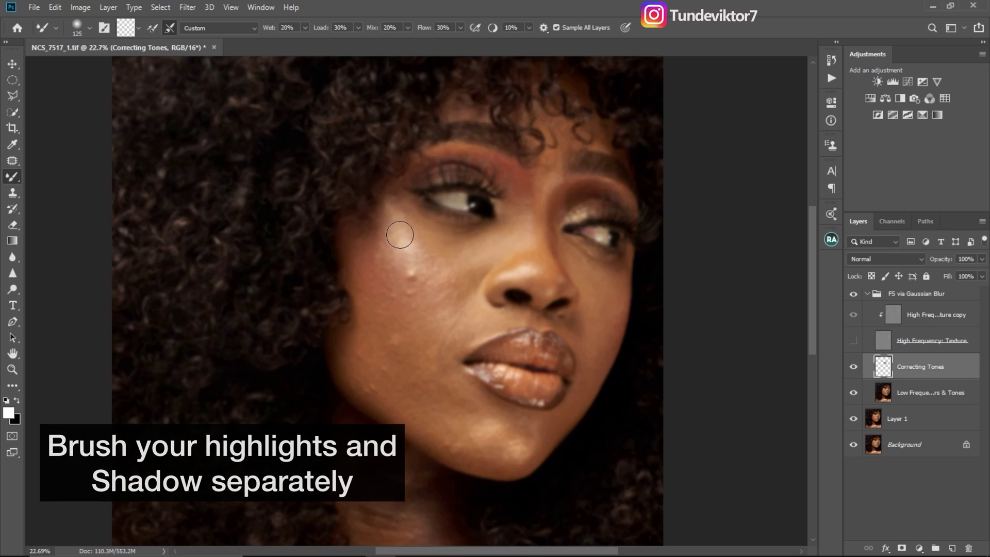
pyautogui.press(']')
pyautogui.press(']')
pyautogui.moveTo(394, 250)
pyautogui.mouseDown()
pyautogui.moveTo(443, 263)
pyautogui.moveTo(439, 271)
pyautogui.moveTo(435, 253)
pyautogui.moveTo(458, 245)
pyautogui.mouseUp()
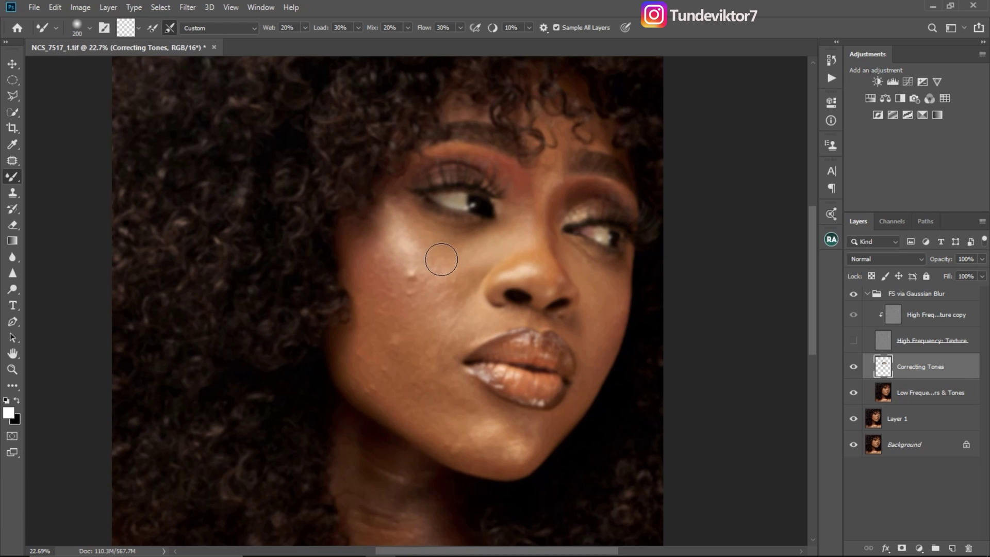
# Step: Smooth the tones of the near cheek, jawline and area beside the mouth with Mixer Brush strokes, varying the brush size to fit each area
pyautogui.press('[')
pyautogui.press('[')
pyautogui.press(']')
pyautogui.press(']')
pyautogui.press(']')
pyautogui.press(']')
pyautogui.press(']')
pyautogui.press(']')
pyautogui.press(']')
pyautogui.press('[')
pyautogui.press('[')
pyautogui.press('[')
pyautogui.press('[')
pyautogui.press('[')
pyautogui.press('[')
pyautogui.press(']')
pyautogui.press(']')
pyautogui.press(']')
pyautogui.moveTo(352, 354)
pyautogui.mouseDown()
pyautogui.moveTo(439, 416)
pyautogui.moveTo(376, 389)
pyautogui.moveTo(426, 384)
pyautogui.mouseUp()
pyautogui.moveTo(406, 271)
pyautogui.mouseDown()
pyautogui.moveTo(441, 296)
pyautogui.moveTo(433, 290)
pyautogui.moveTo(461, 272)
pyautogui.moveTo(426, 311)
pyautogui.moveTo(385, 306)
pyautogui.moveTo(388, 283)
pyautogui.moveTo(427, 331)
pyautogui.moveTo(458, 328)
pyautogui.moveTo(453, 337)
pyautogui.moveTo(477, 319)
pyautogui.moveTo(469, 331)
pyautogui.moveTo(452, 323)
pyautogui.moveTo(474, 317)
pyautogui.mouseUp()
pyautogui.moveTo(432, 346)
pyautogui.mouseDown()
pyautogui.moveTo(442, 402)
pyautogui.moveTo(427, 380)
pyautogui.mouseUp()
# Step: Blend the lower near cheek with an enlarged 500 px Mixer Brush and finish with the size at 300 px
pyautogui.press(']')
pyautogui.press(']')
pyautogui.press(']')
pyautogui.press(']')
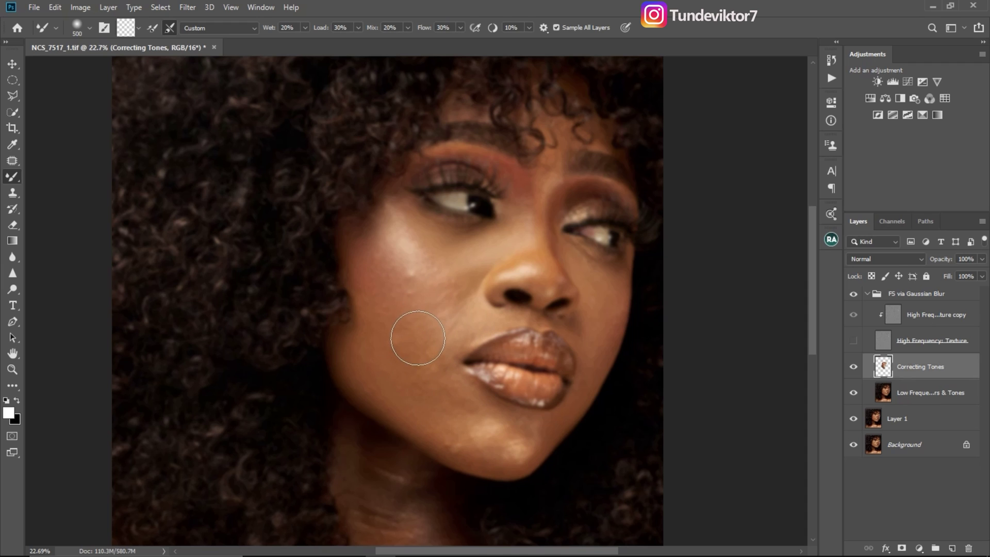
pyautogui.press(']')
pyautogui.press('[')
pyautogui.press('[')
pyautogui.press('[')
# Step: Show the High Frequency: Texture layer and compare the near cheek with the Correcting Tones layer hidden and shown
pyautogui.click(853, 340)
pyautogui.press('z')
pyautogui.moveTo(464, 336); pyautogui.dragTo(461, 337)
pyautogui.press('b')
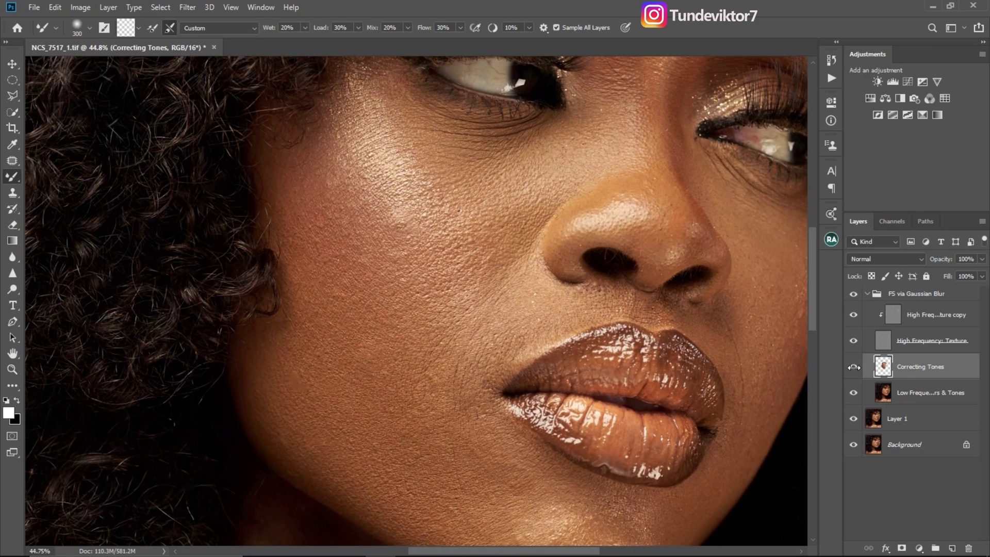
pyautogui.click(853, 367)
pyautogui.click(853, 367)
pyautogui.click(853, 367)
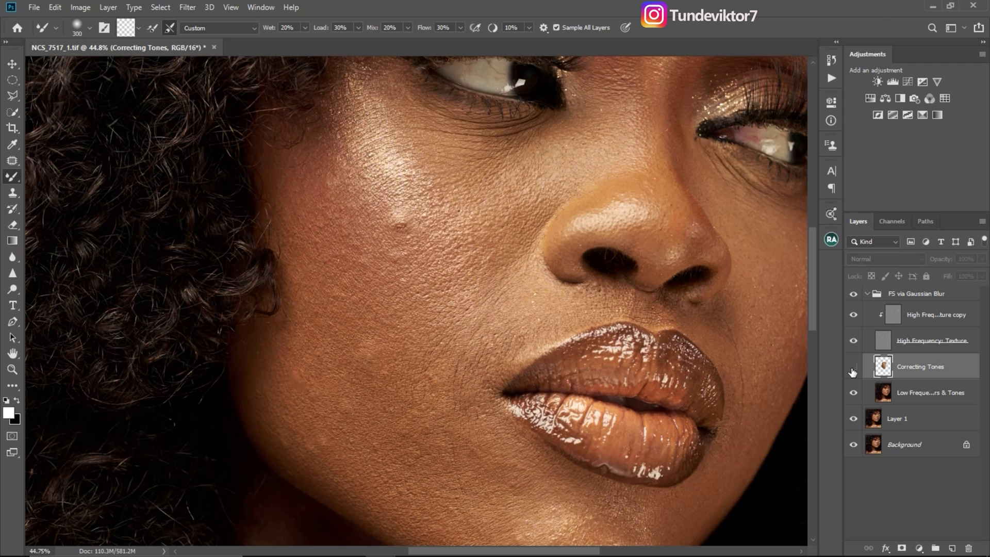
pyautogui.click(854, 367)
pyautogui.moveTo(531, 329); pyautogui.dragTo(474, 301)
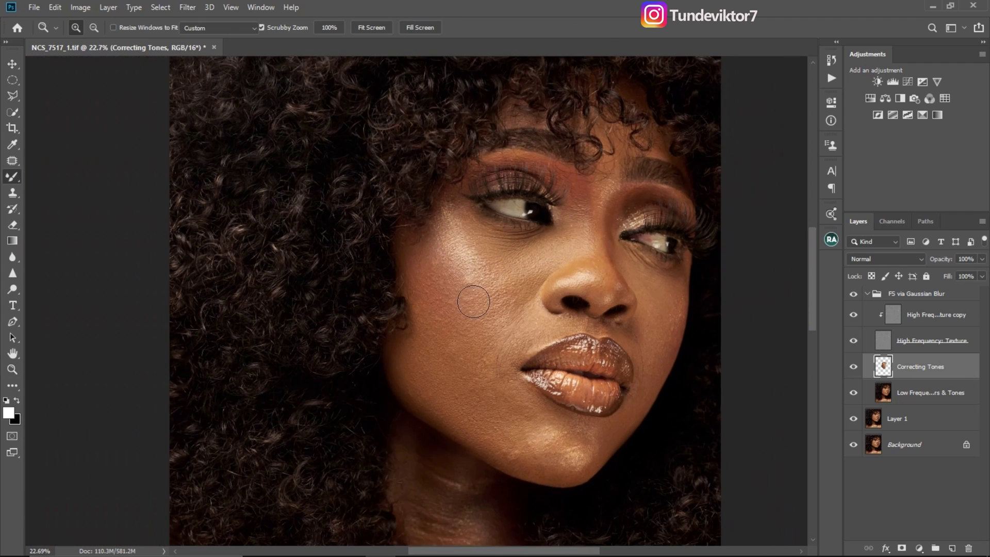
pyautogui.click(854, 368)
pyautogui.click(856, 373)
# Step: Hide the High Frequency: Texture layer and blend the near cheek's highlight and the far cheek with resized Mixer Brush strokes
pyautogui.click(853, 340)
pyautogui.press('[')
pyautogui.press('[')
pyautogui.press('[')
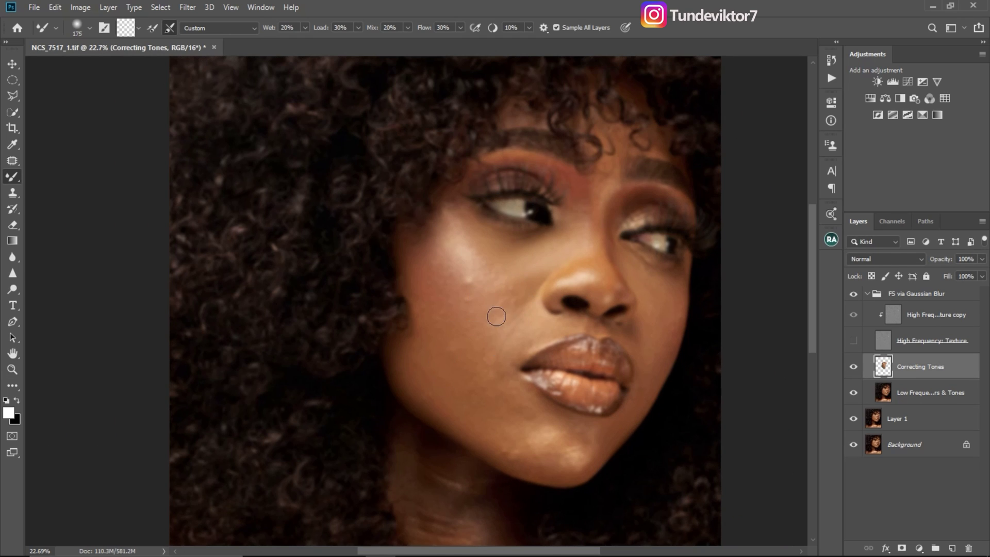
pyautogui.press(']')
pyautogui.press(']')
pyautogui.press(']')
pyautogui.press(']')
pyautogui.press(']')
pyautogui.press(']')
pyautogui.moveTo(468, 270)
pyautogui.mouseDown()
pyautogui.moveTo(457, 238)
pyautogui.moveTo(463, 275)
pyautogui.moveTo(442, 255)
pyautogui.moveTo(461, 250)
pyautogui.moveTo(441, 243)
pyautogui.mouseUp()
pyautogui.moveTo(644, 284)
pyautogui.mouseDown()
pyautogui.moveTo(653, 373)
pyautogui.moveTo(666, 334)
pyautogui.moveTo(663, 356)
pyautogui.mouseUp()
pyautogui.press('[')
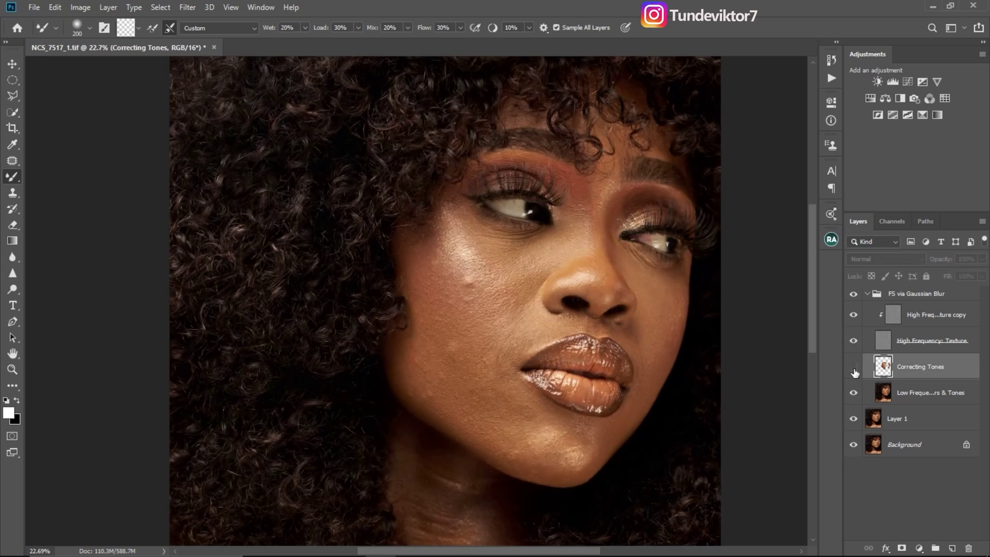
# Step: Blend the remaining face, neck and chest tones on Correcting Tones with the High Frequency: Texture layer hidden
pyautogui.scroll(5, 626, 227)
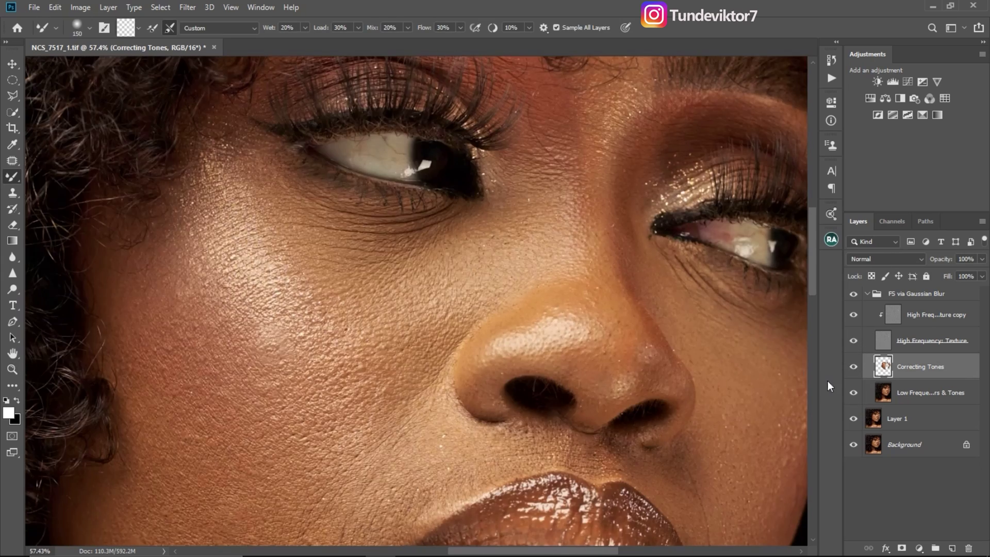
pyautogui.click(853, 340)
pyautogui.press('z')
pyautogui.scroll(-5, 503, 342)
pyautogui.scroll(2, 560, 482)
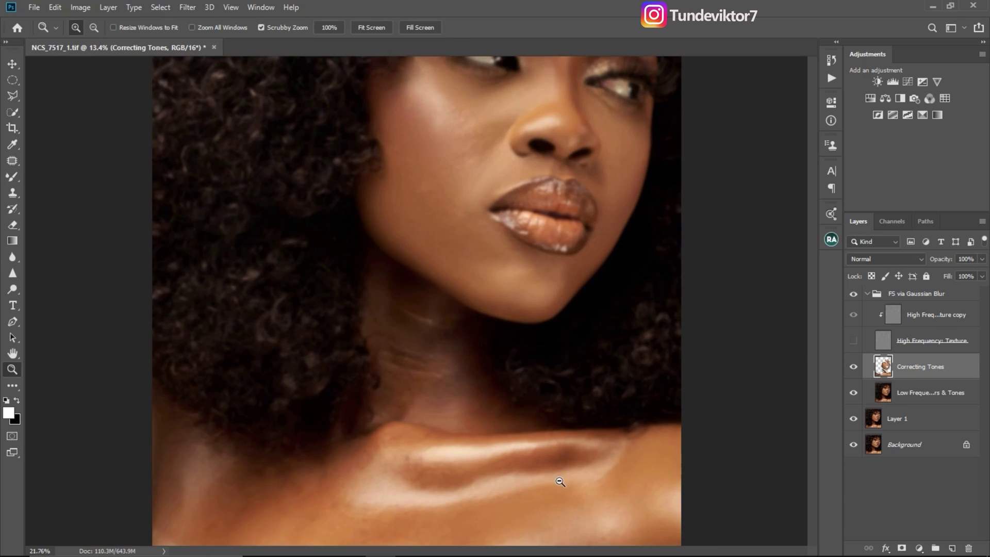
# Step: Examine the tone transitions on the neck, collarbone and face with the texture hidden
pyautogui.scroll(-2, 560, 482)
pyautogui.press('b')
pyautogui.scroll(7, 531, 283)
pyautogui.scroll(-3, 475, 261)
pyautogui.scroll(-4, 574, 366)
pyautogui.press('z')
pyautogui.scroll(-3, 515, 415)
pyautogui.scroll(6, 541, 436)
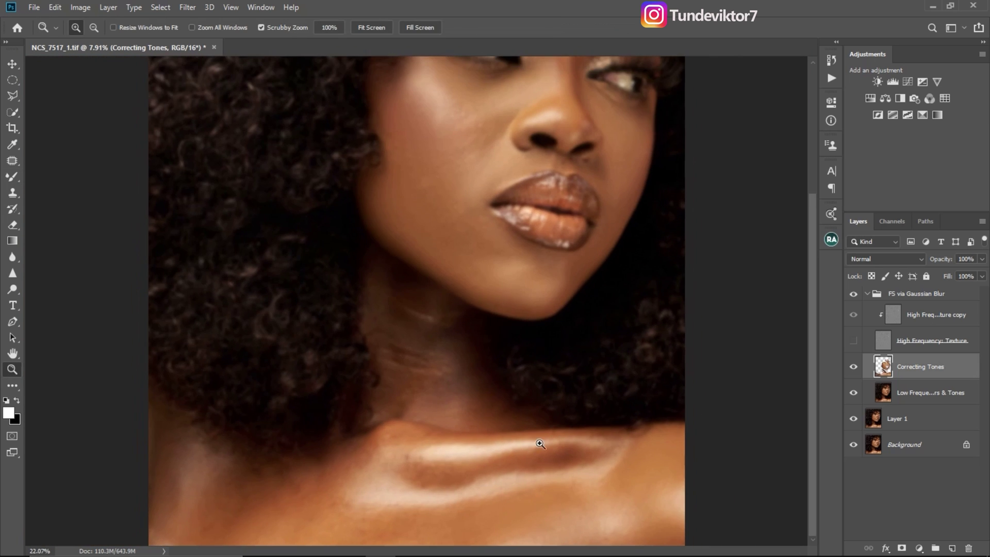
pyautogui.scroll(3, 504, 470)
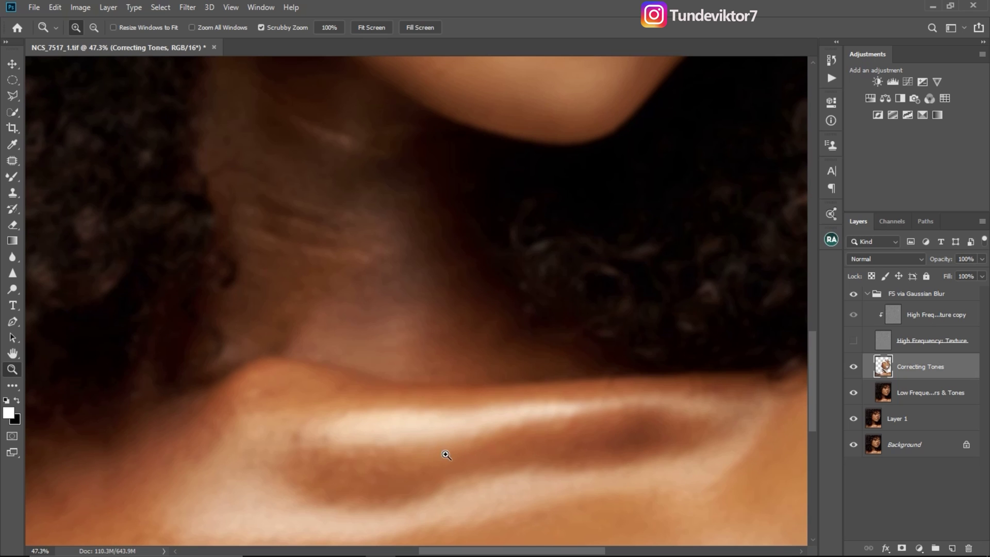
pyautogui.scroll(-5, 537, 441)
pyautogui.scroll(3, 508, 400)
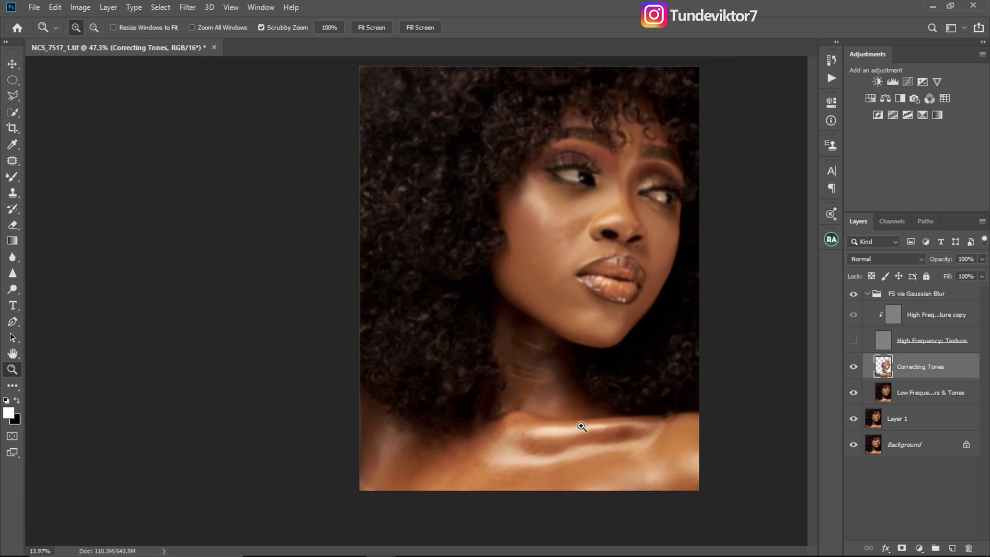
pyautogui.scroll(3, 552, 480)
pyautogui.scroll(-1, 569, 508)
pyautogui.press('b')
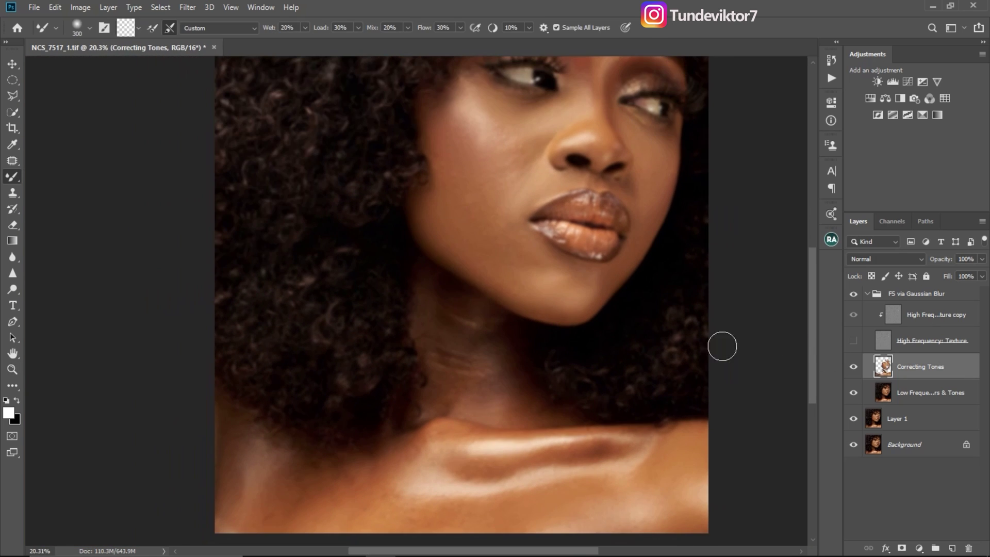
# Step: Show the High Frequency: Texture layer and inspect the blended skin on the cheeks, mouth area and neck at several magnifications
pyautogui.click(853, 341)
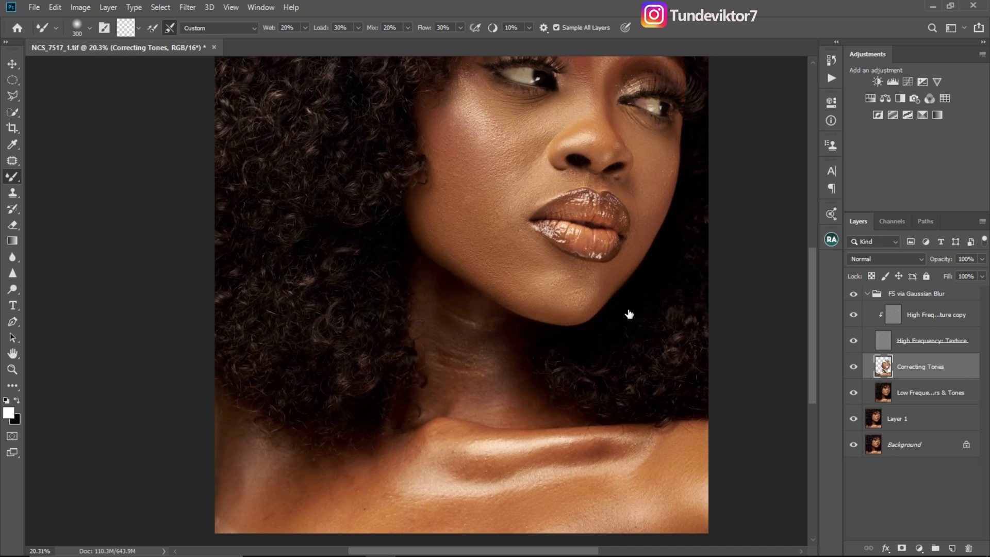
pyautogui.scroll(3, 586, 343)
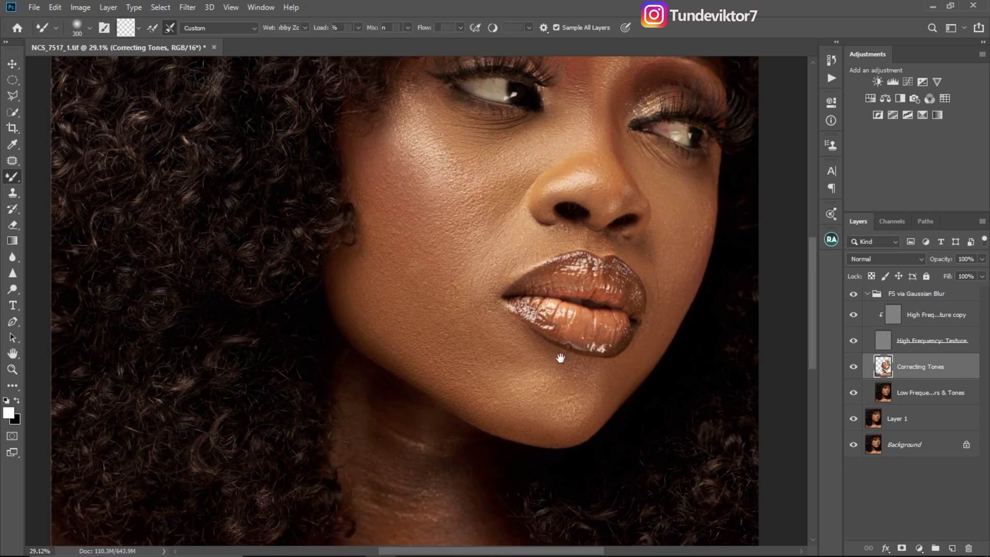
pyautogui.press('z')
pyautogui.scroll(-1, 560, 358)
pyautogui.scroll(1, 607, 360)
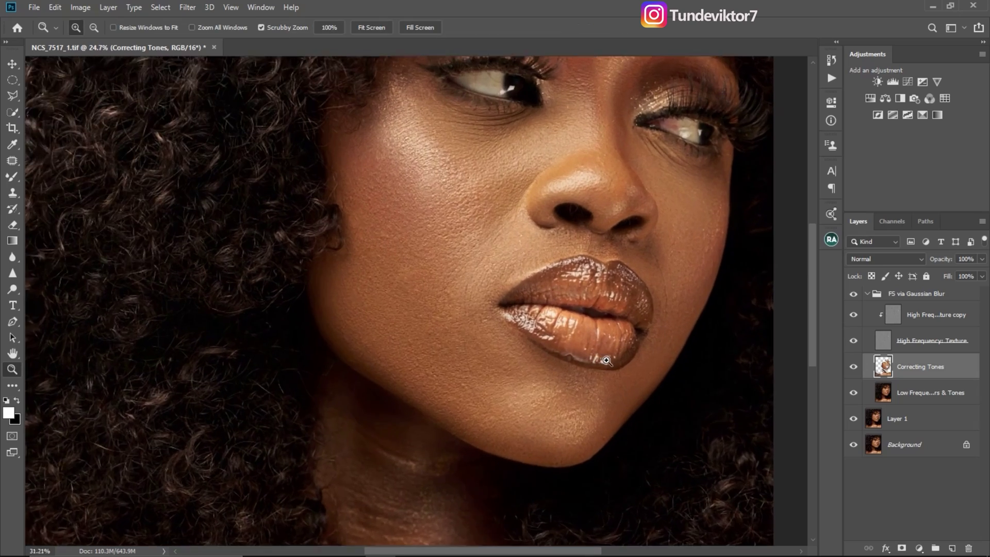
pyautogui.scroll(1, 495, 196)
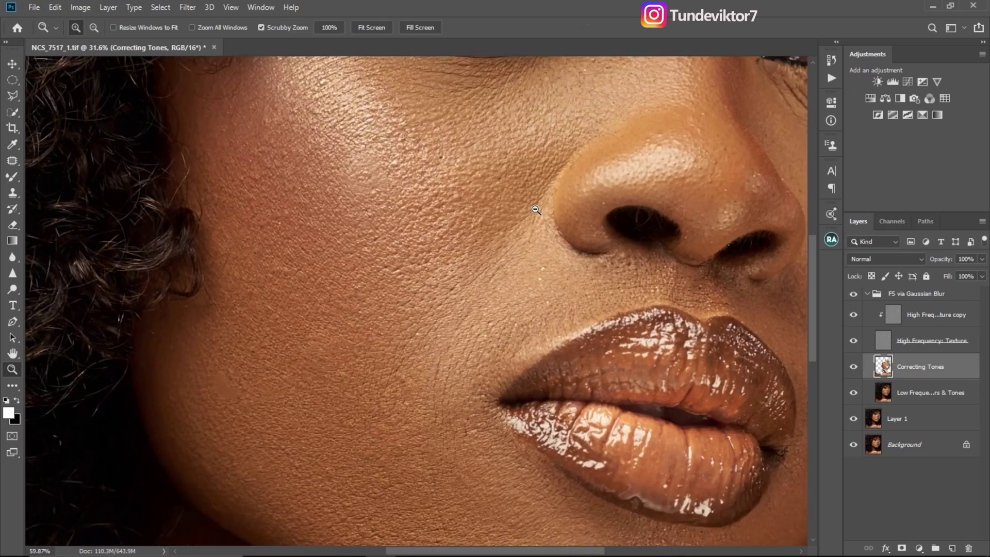
pyautogui.scroll(-1, 536, 205)
pyautogui.scroll(-2, 571, 306)
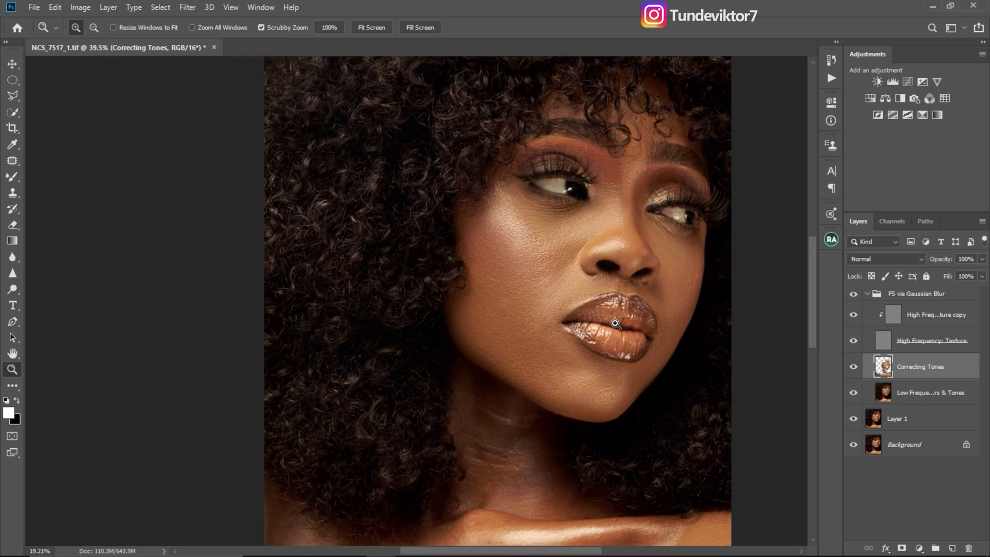
pyautogui.scroll(2, 570, 308)
pyautogui.scroll(-2, 565, 311)
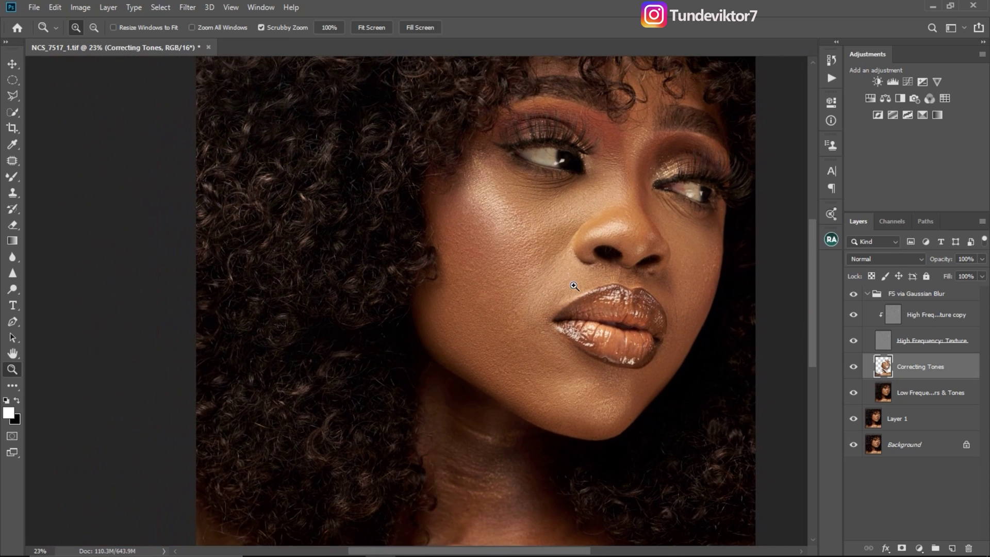
pyautogui.scroll(1, 551, 340)
pyautogui.scroll(-2, 537, 347)
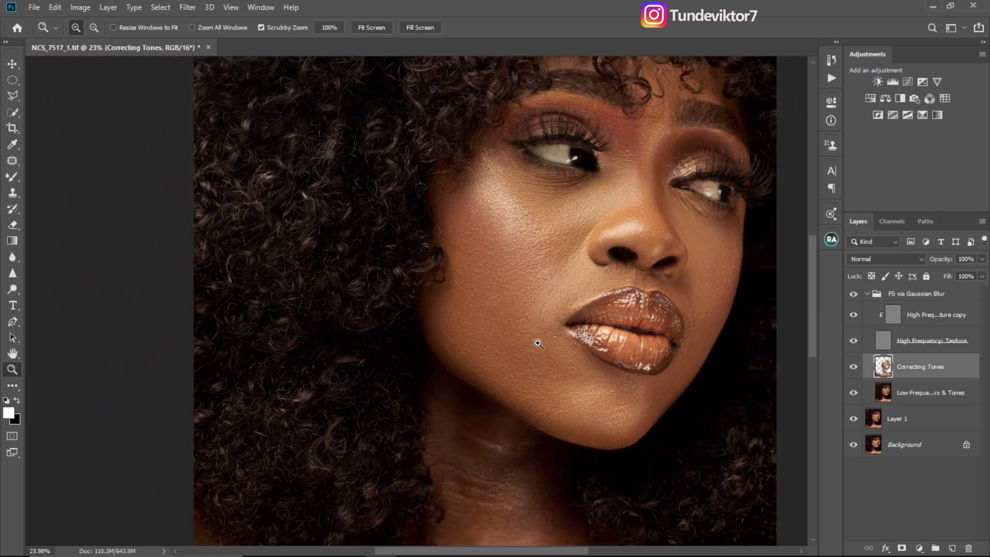
pyautogui.scroll(-1, 566, 317)
pyautogui.scroll(2, 555, 314)
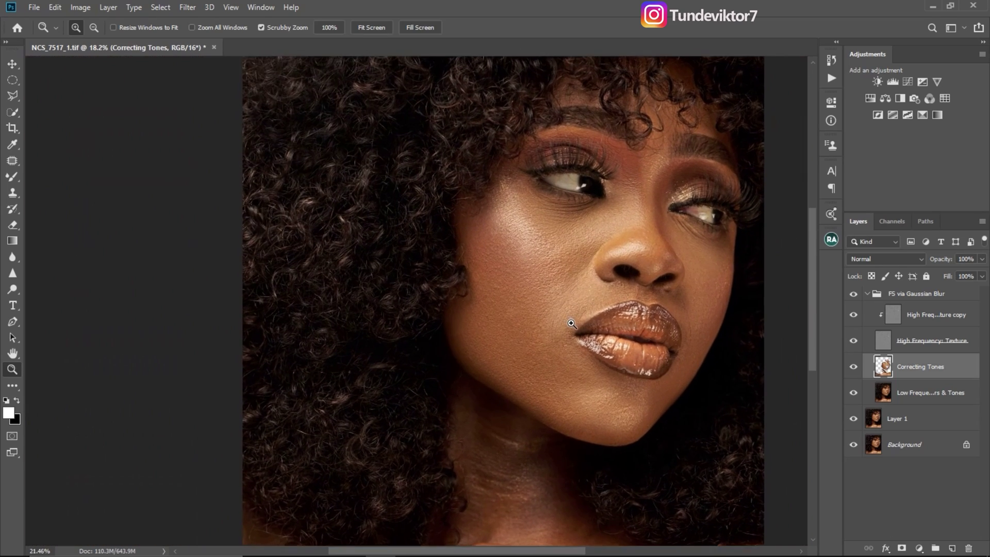
pyautogui.scroll(4, 552, 333)
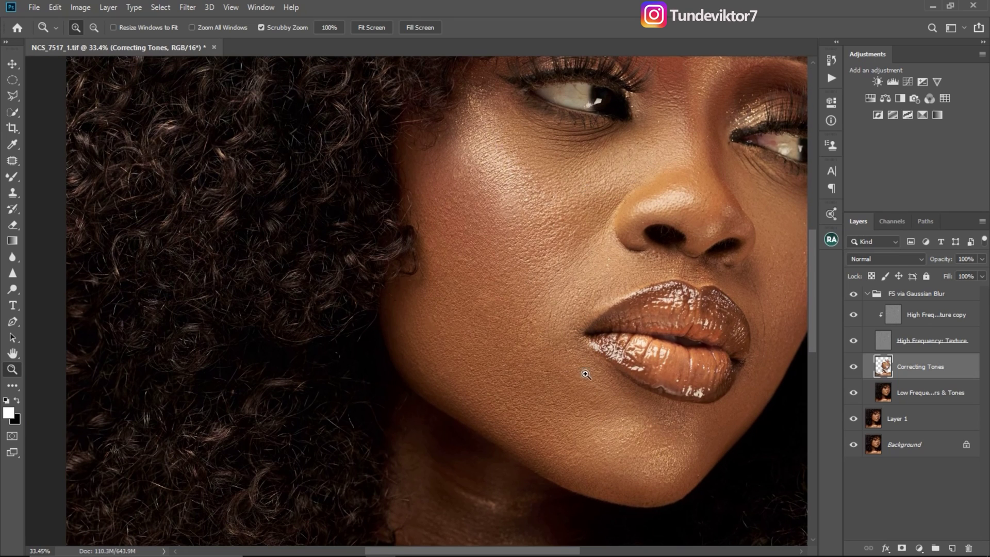
pyautogui.scroll(-5, 569, 368)
pyautogui.scroll(2, 493, 309)
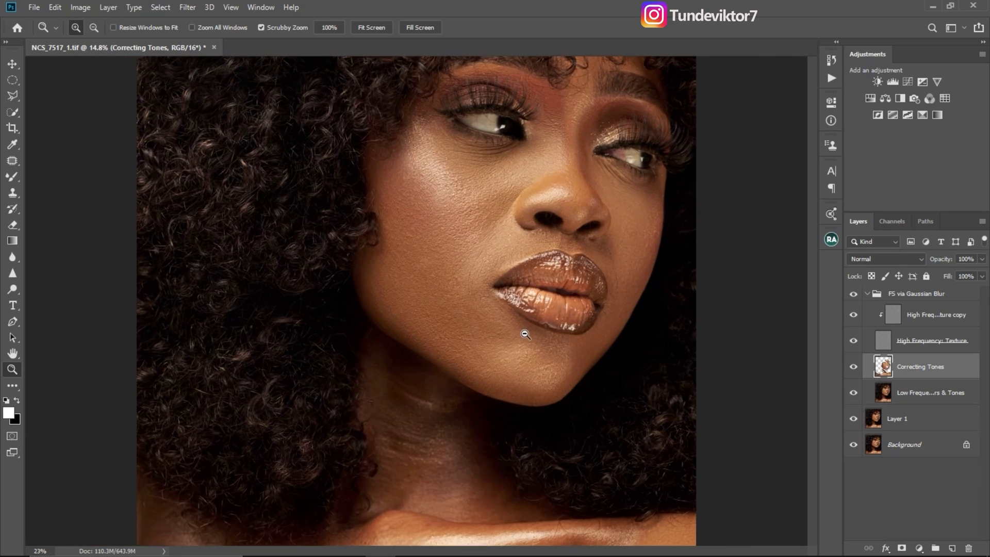
# Step: Compare the portrait's skin tones with the Correcting Tones layer hidden and shown
pyautogui.click(853, 367)
pyautogui.moveTo(531, 347); pyautogui.dragTo(521, 348)
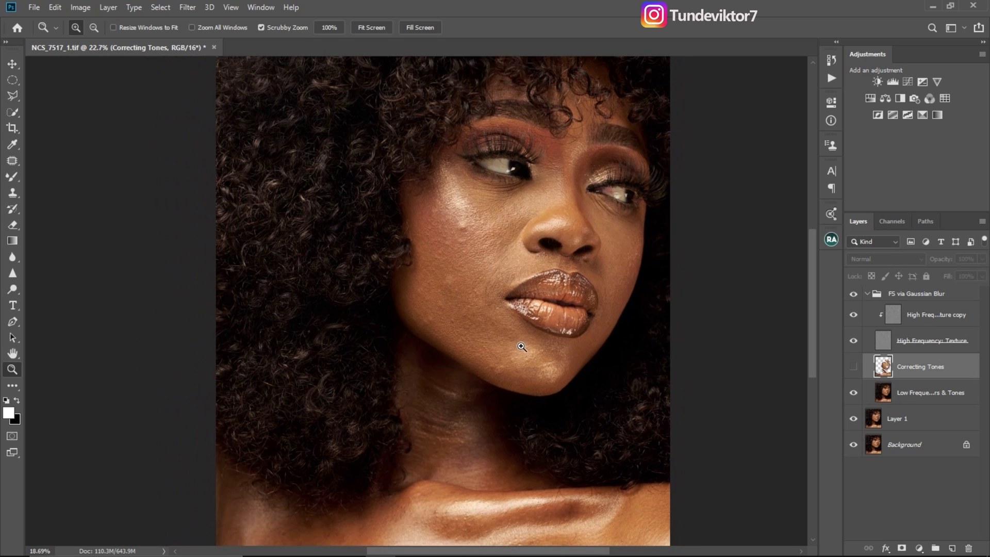
pyautogui.click(853, 366)
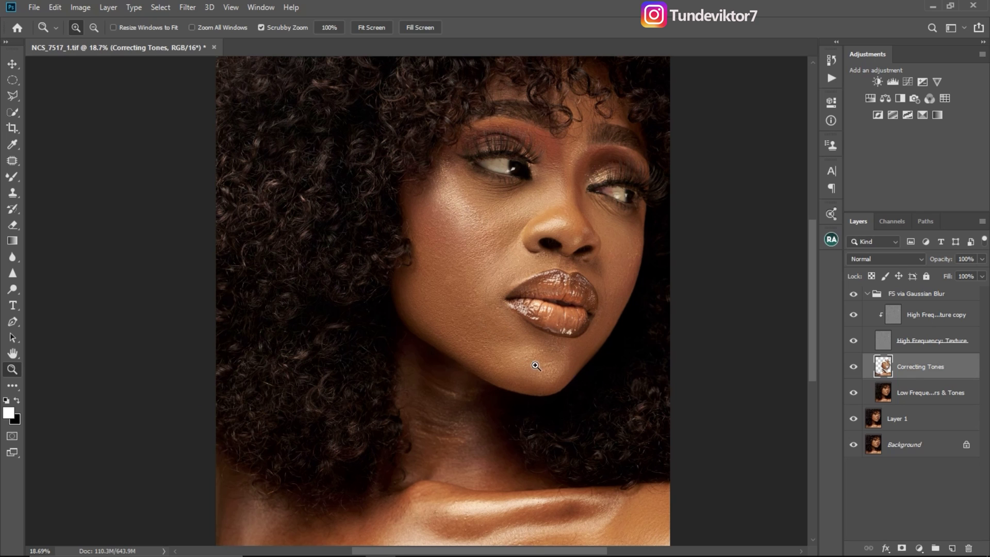
# Step: Compare the whole portrait before and after retouching by hiding and showing the FS via Gaussian Blur group
pyautogui.click(853, 294)
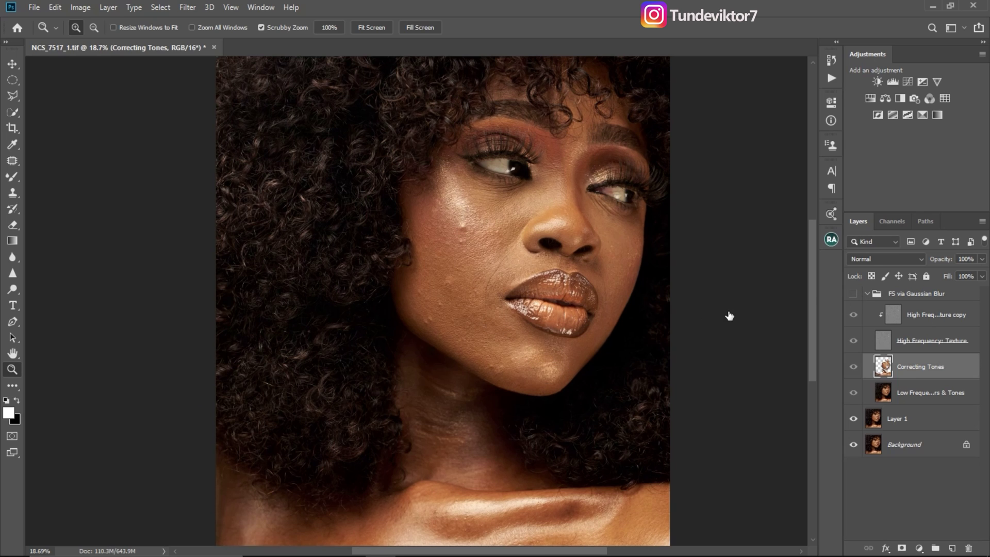
pyautogui.keyDown('alt'); pyautogui.click(583, 346); pyautogui.keyUp('alt')
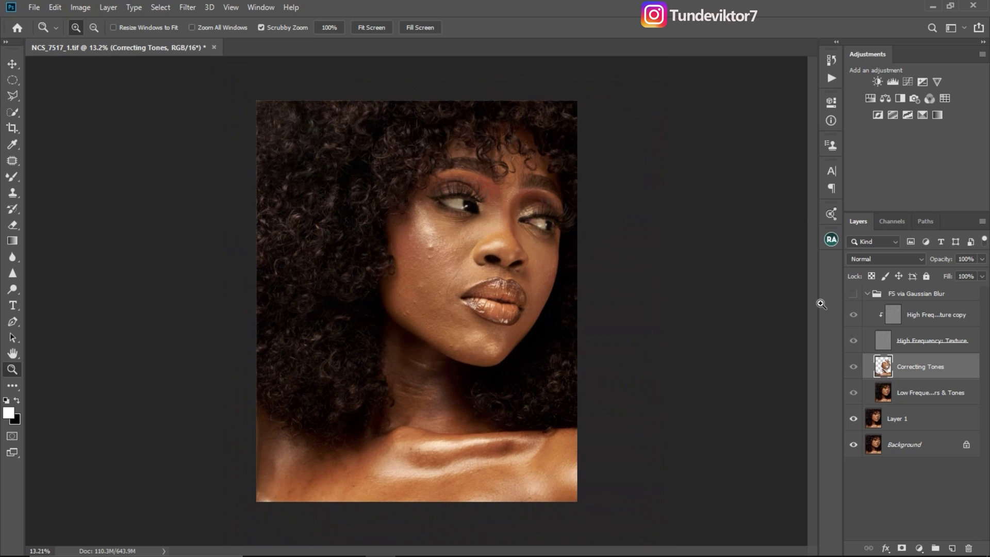
pyautogui.click(854, 294)
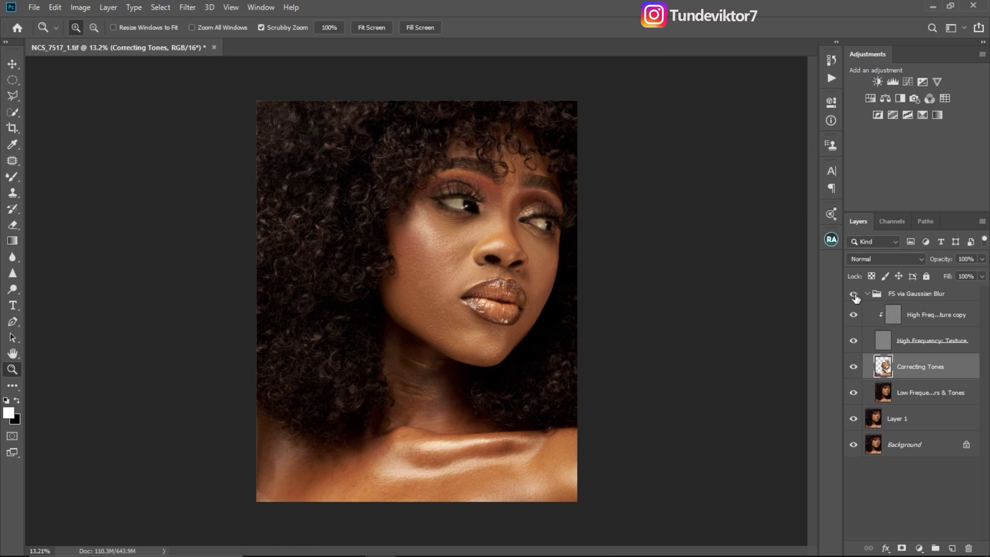
pyautogui.click(855, 298)
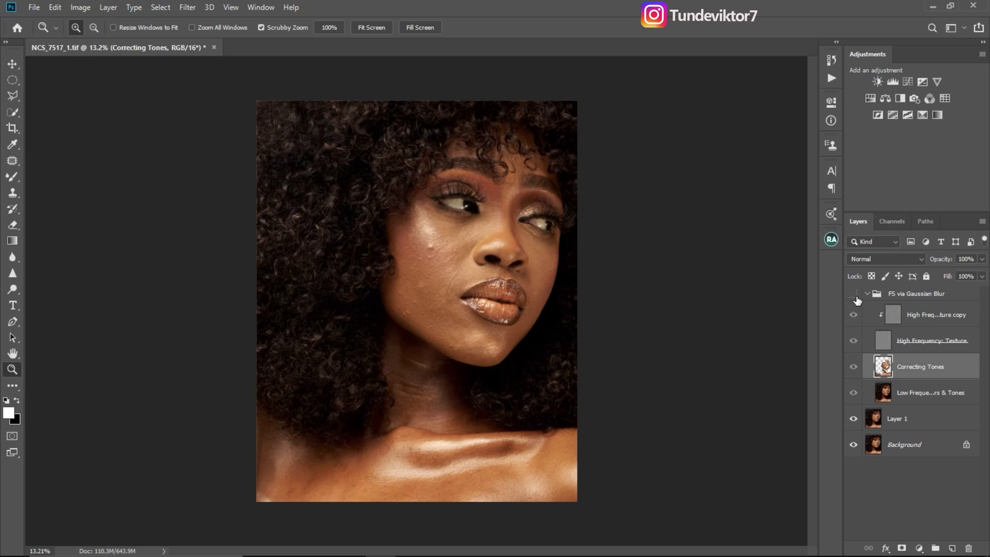
pyautogui.click(856, 298)
pyautogui.moveTo(496, 295)
pyautogui.mouseDown()
pyautogui.moveTo(593, 293)
pyautogui.moveTo(511, 295)
pyautogui.mouseUp()
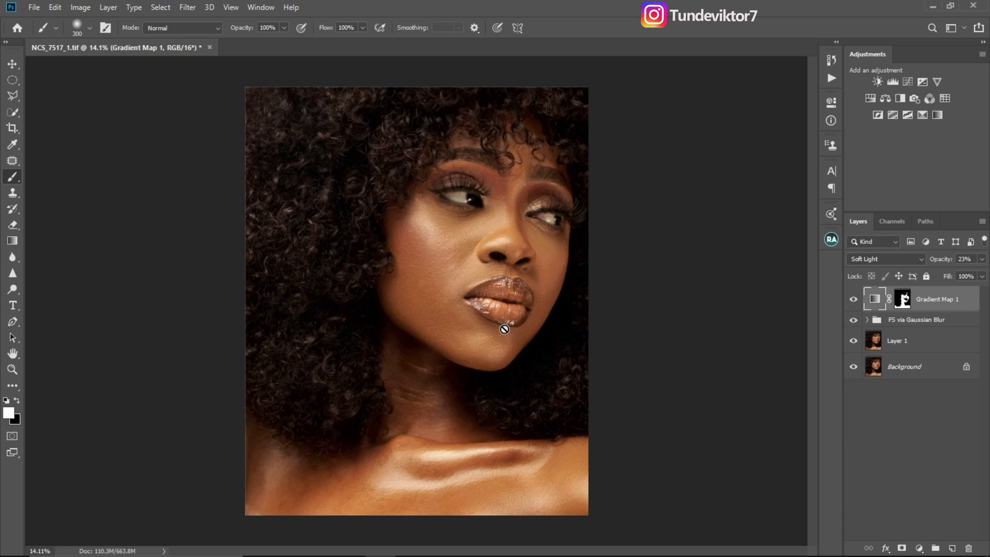
# Step: Delete the existing Gradient Map 1 layer above the FS via Gaussian Blur group
pyautogui.press('Delete')
pyautogui.press('z')
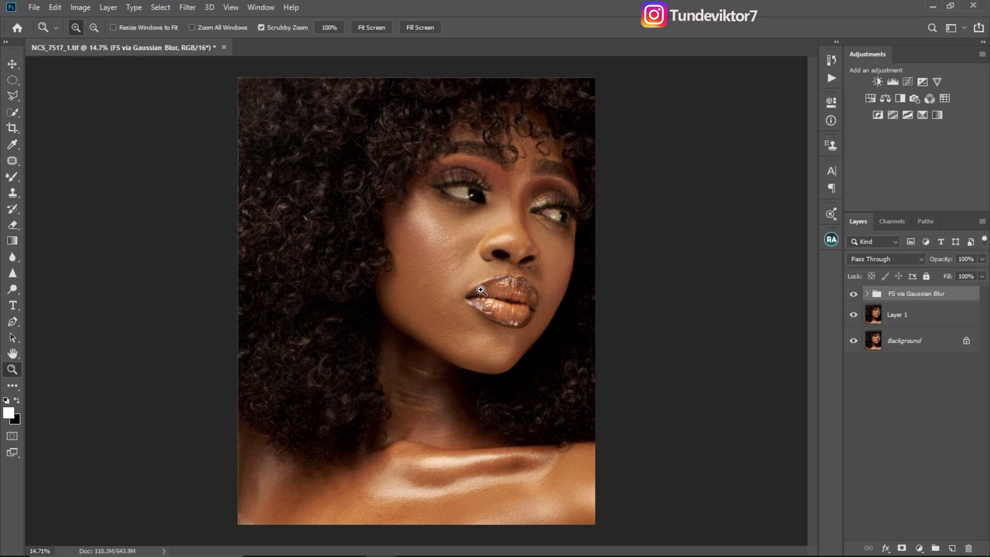
pyautogui.moveTo(478, 338)
pyautogui.mouseDown()
pyautogui.moveTo(522, 351)
pyautogui.moveTo(487, 345)
pyautogui.mouseUp()
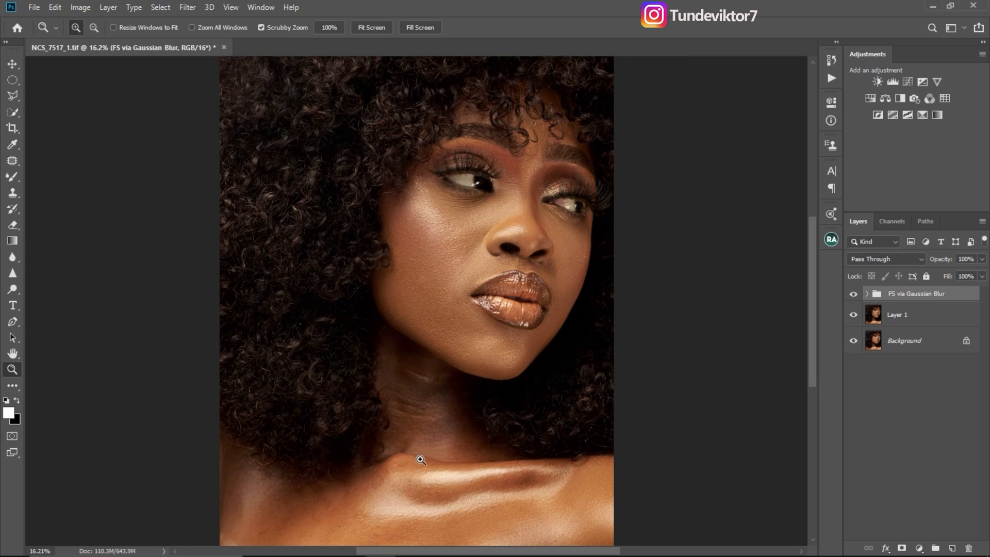
# Step: Add a Gradient Map adjustment layer above the FS via Gaussian Blur group using the Black, White preset
pyautogui.click(937, 115)
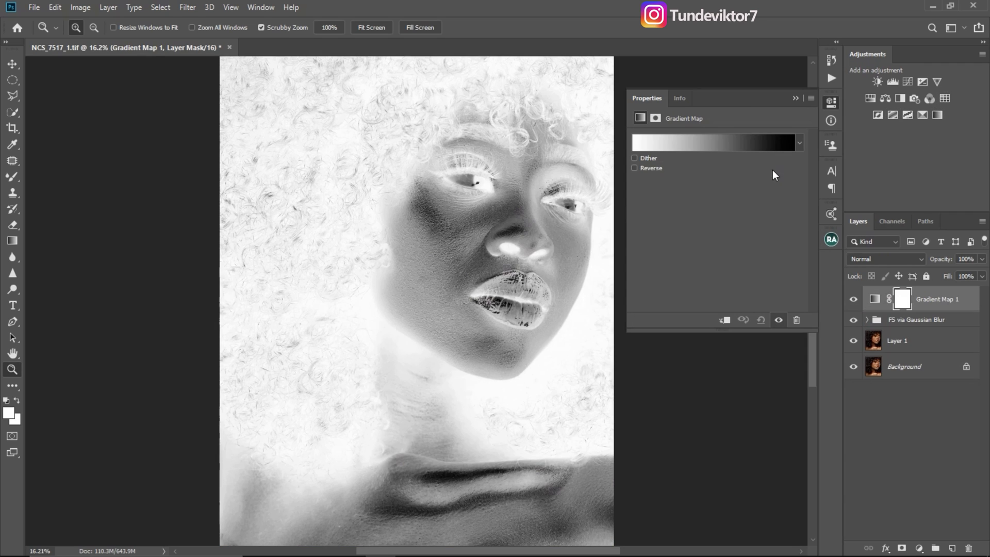
pyautogui.click(774, 141)
pyautogui.click(634, 124)
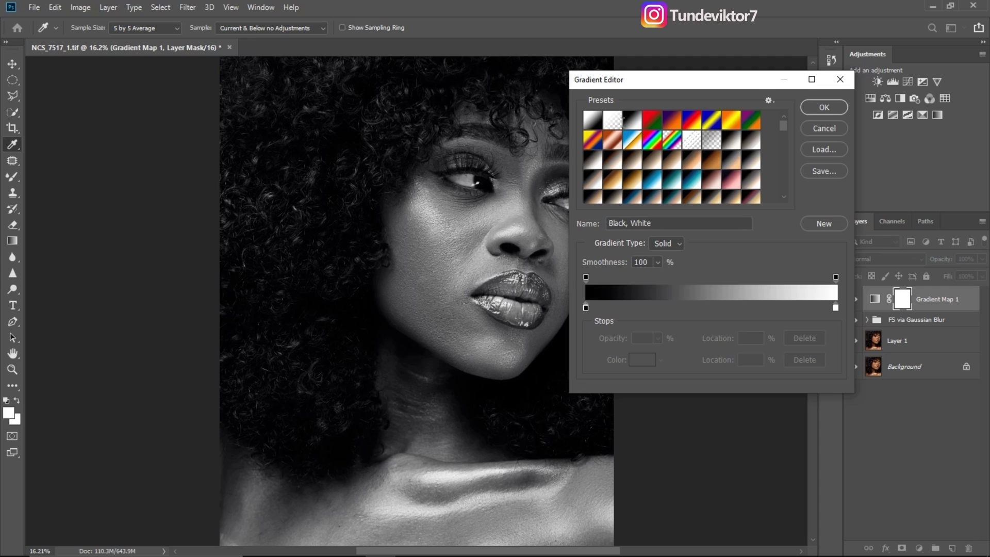
pyautogui.click(631, 122)
pyautogui.click(825, 109)
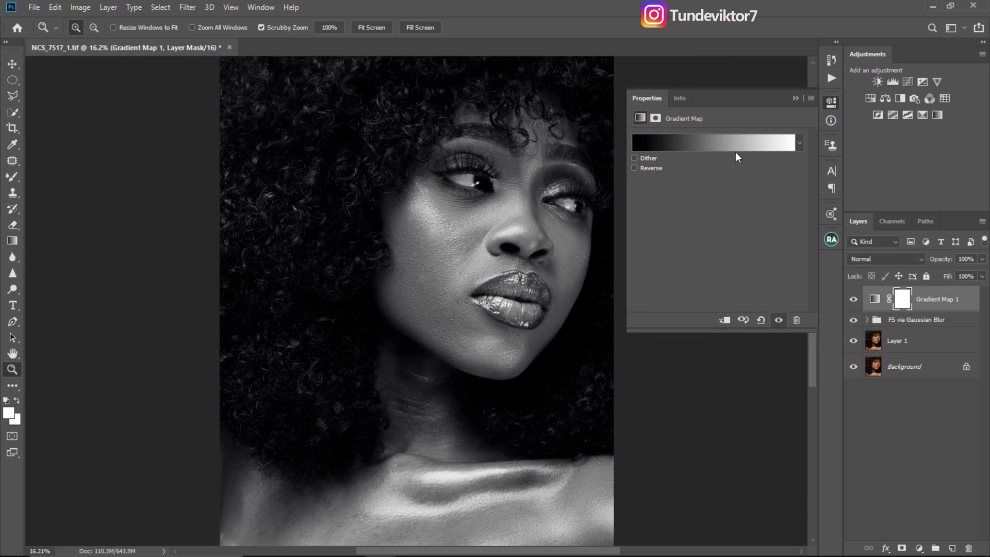
# Step: Invert the Gradient Map layer's mask to black to hide the effect
pyautogui.click(902, 298)
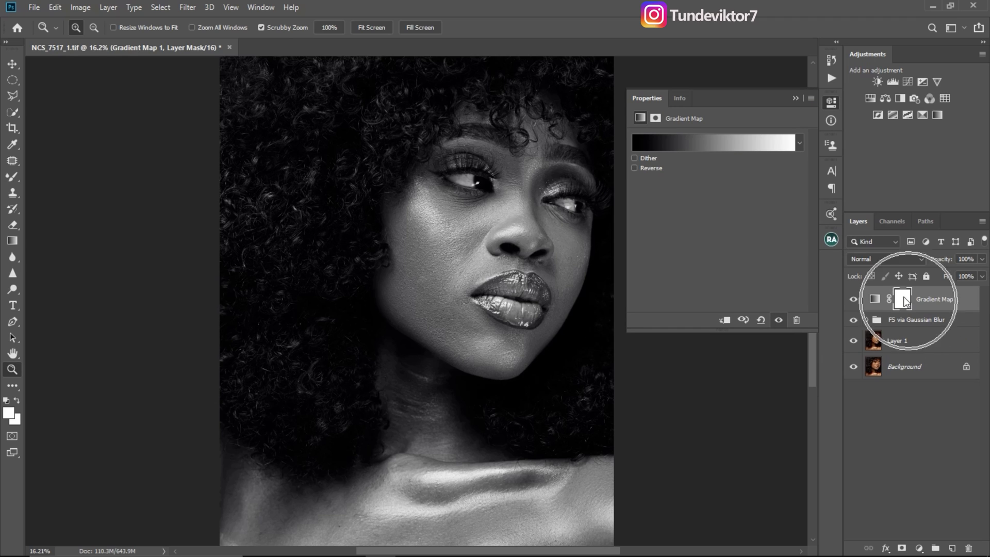
pyautogui.click(902, 299)
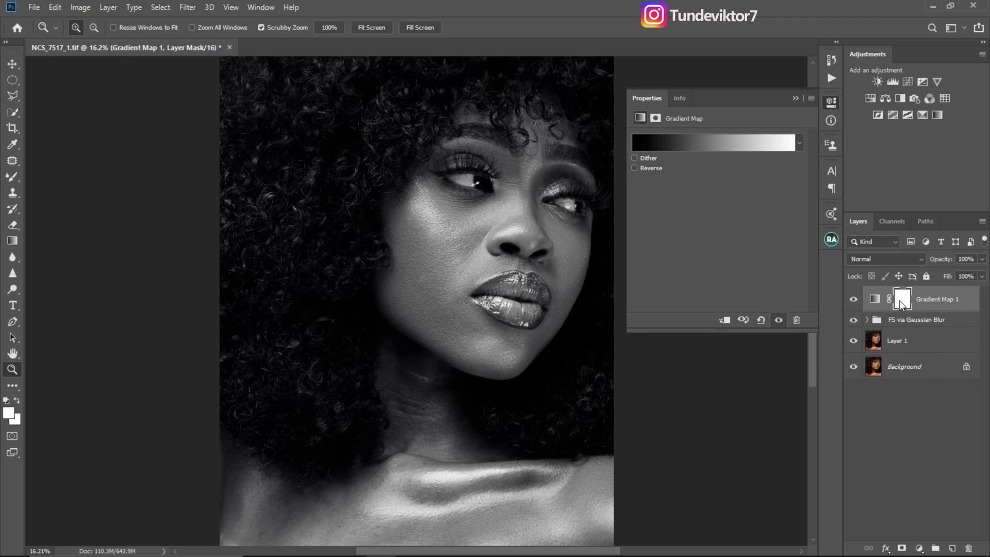
pyautogui.hotkey('ctrl', 'i')
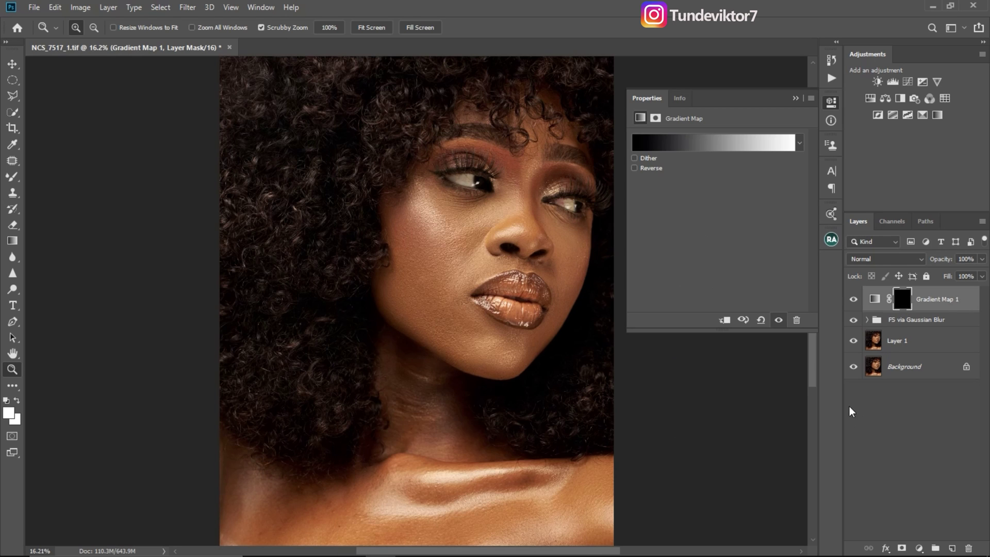
# Step: Set the gradient's stop at 0% to the dark skin tone 623e28, sampled from the shadowed edge of the cheek
pyautogui.click(875, 299)
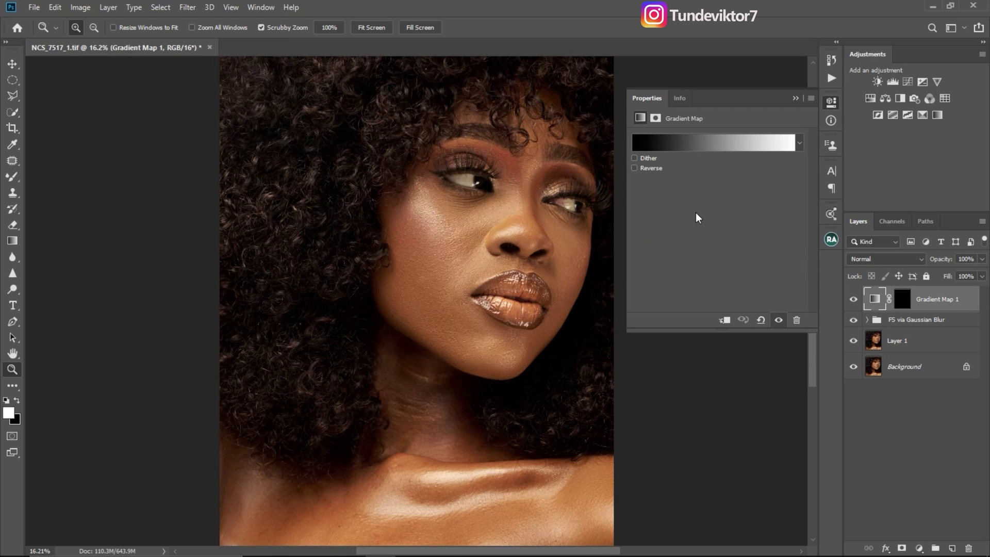
pyautogui.click(708, 143)
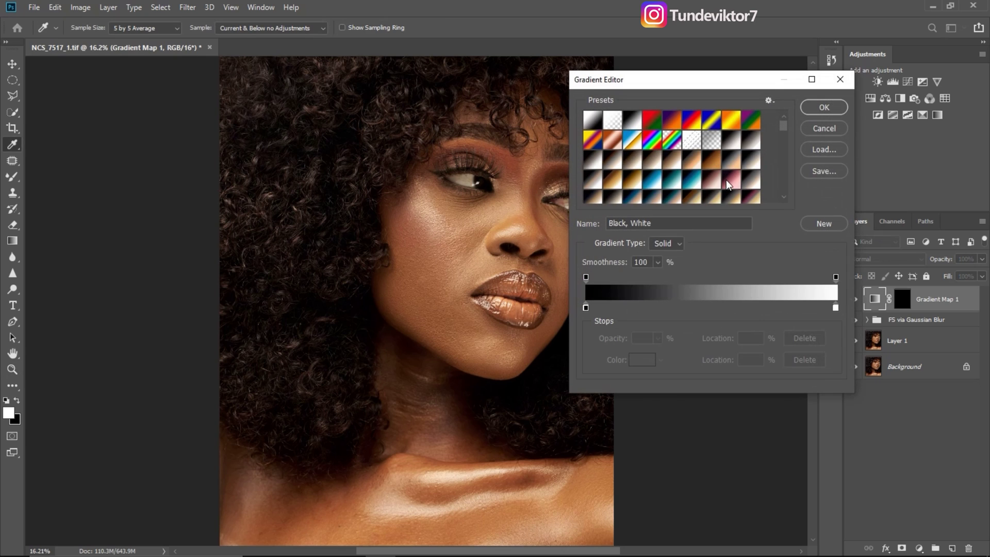
pyautogui.click(586, 307)
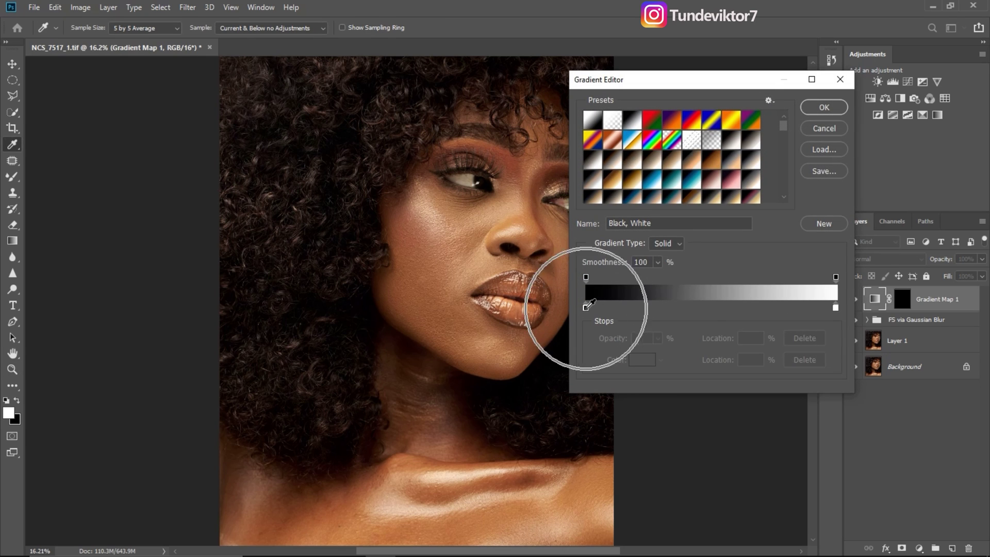
pyautogui.click(835, 309)
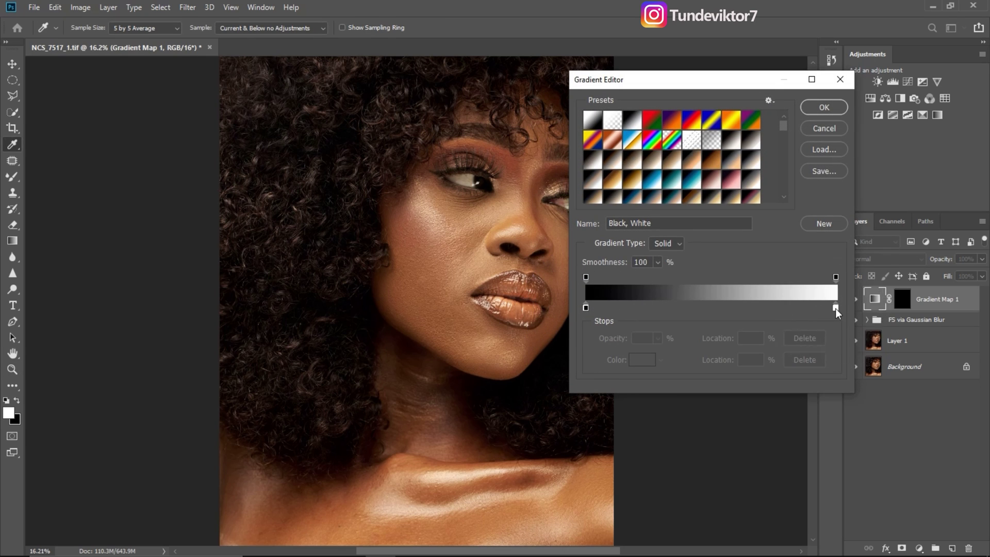
pyautogui.click(586, 307)
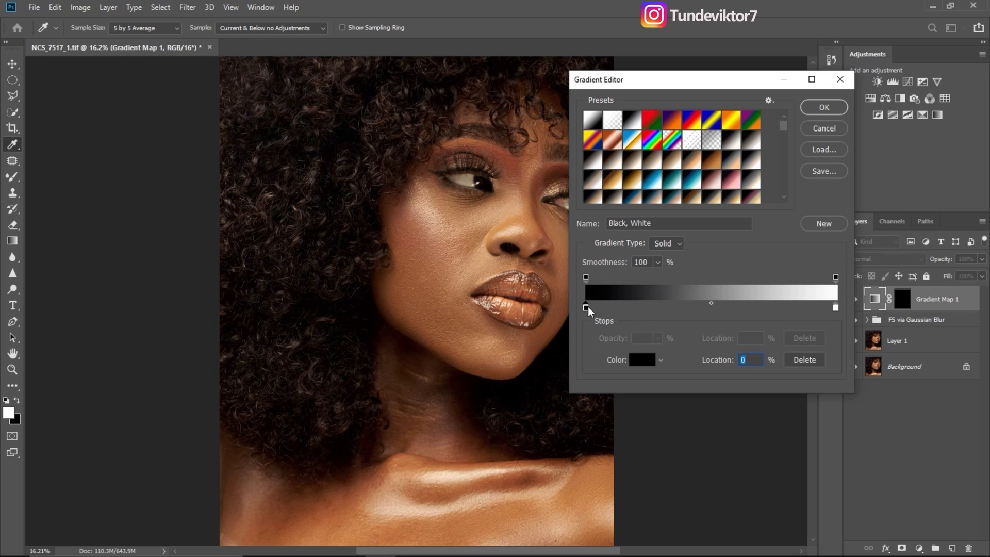
pyautogui.click(645, 362)
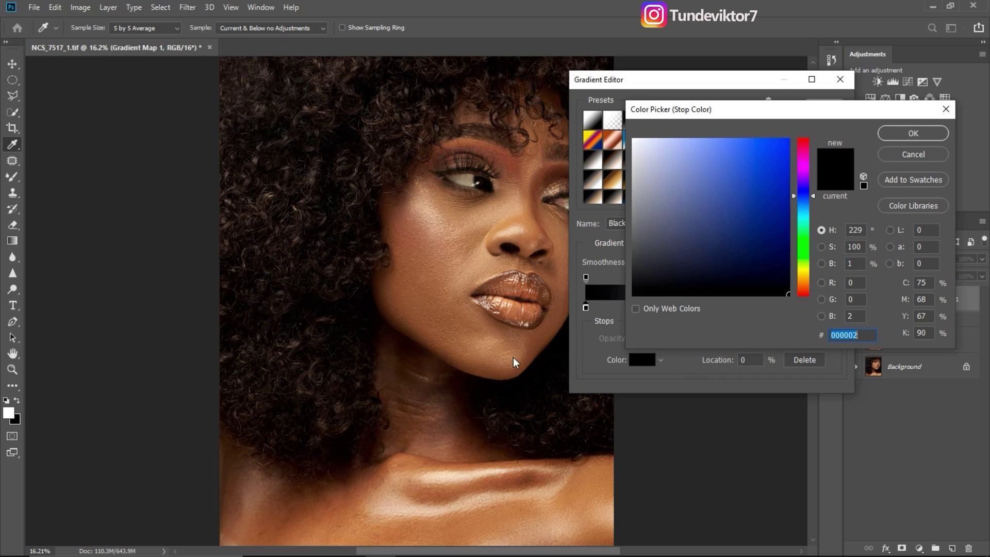
pyautogui.click(395, 244)
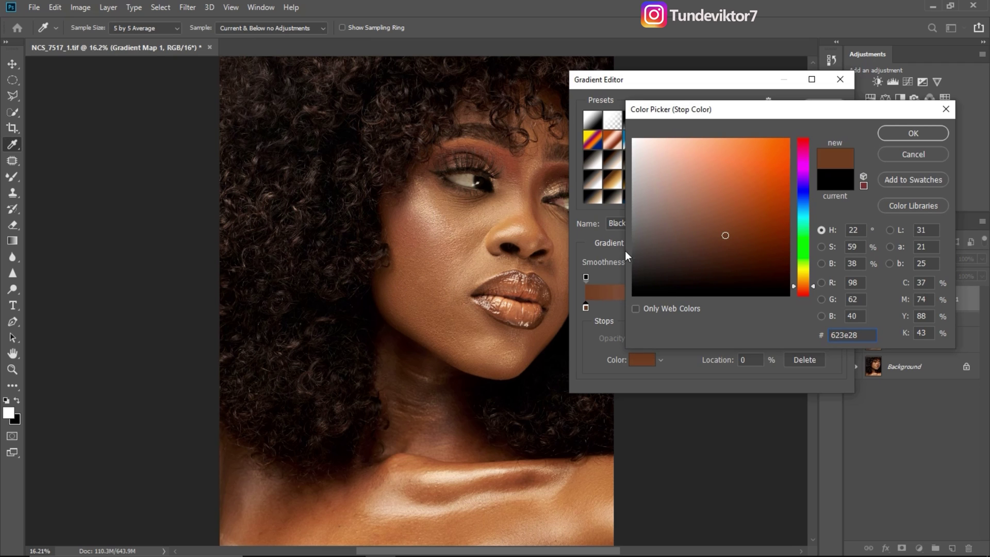
pyautogui.click(912, 133)
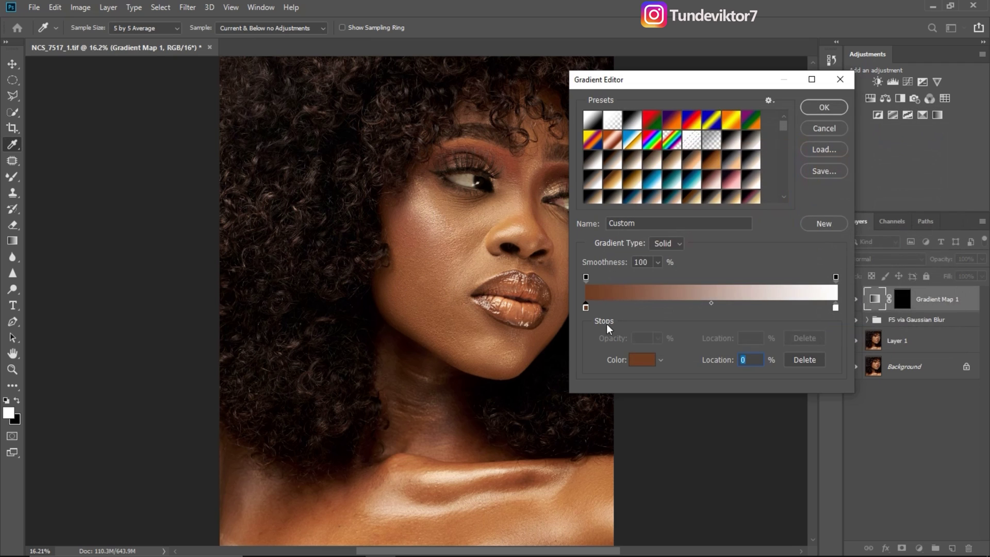
# Step: Set the gradient's stop at 100% to the highlight skin tone d6b694, sampled from the nose
pyautogui.click(836, 308)
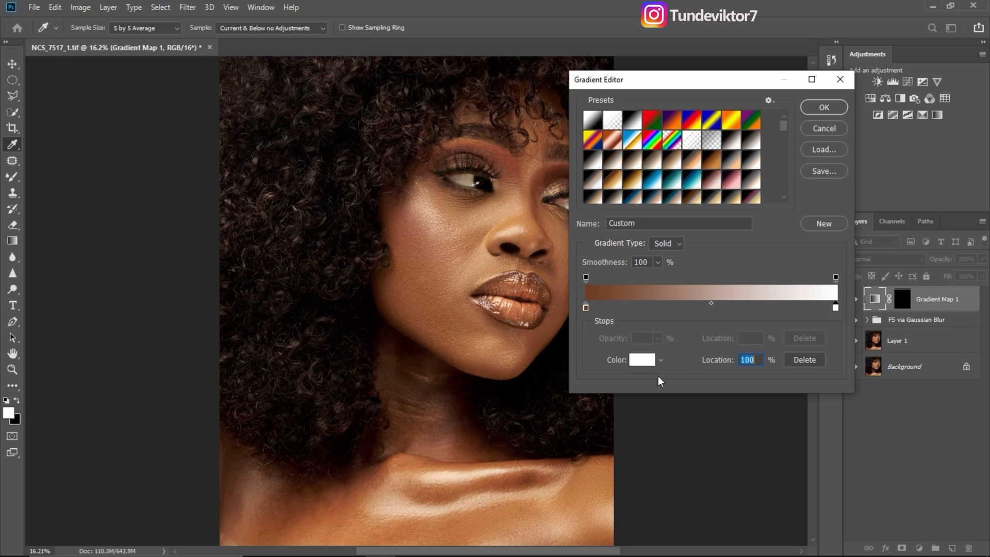
pyautogui.click(641, 360)
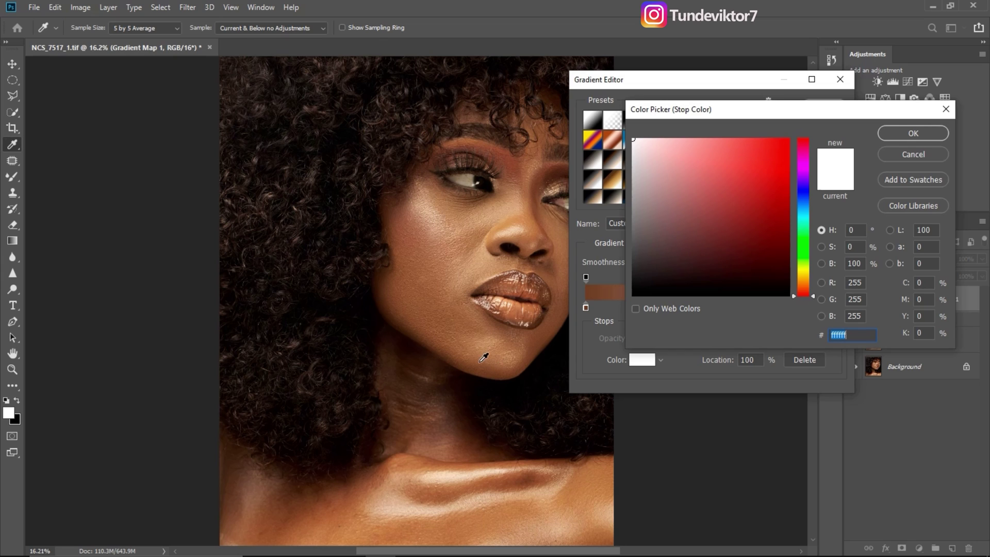
pyautogui.click(525, 225)
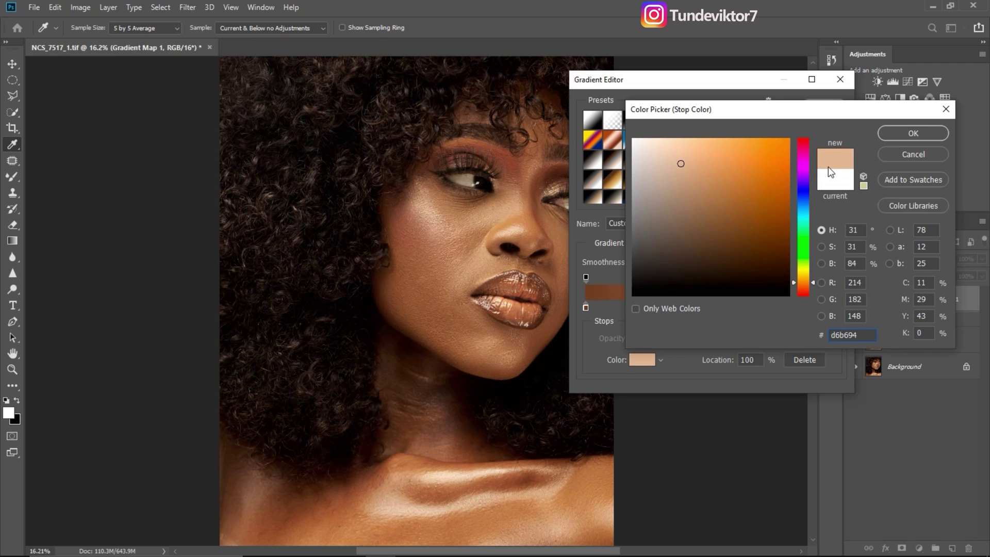
pyautogui.click(897, 135)
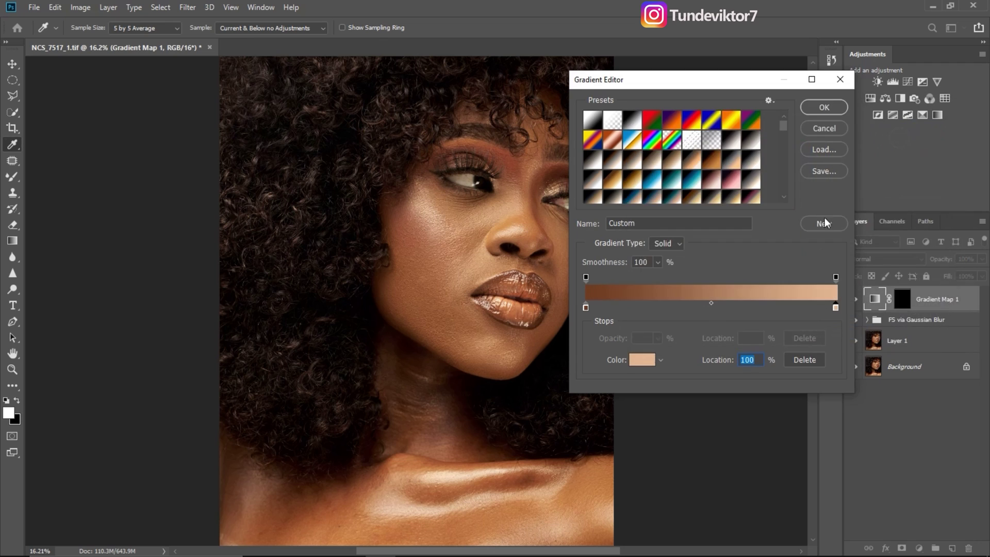
# Step: Add a midtone stop at 50% with the sampled skin colour b08b63 and apply the edited gradient
pyautogui.click(710, 305)
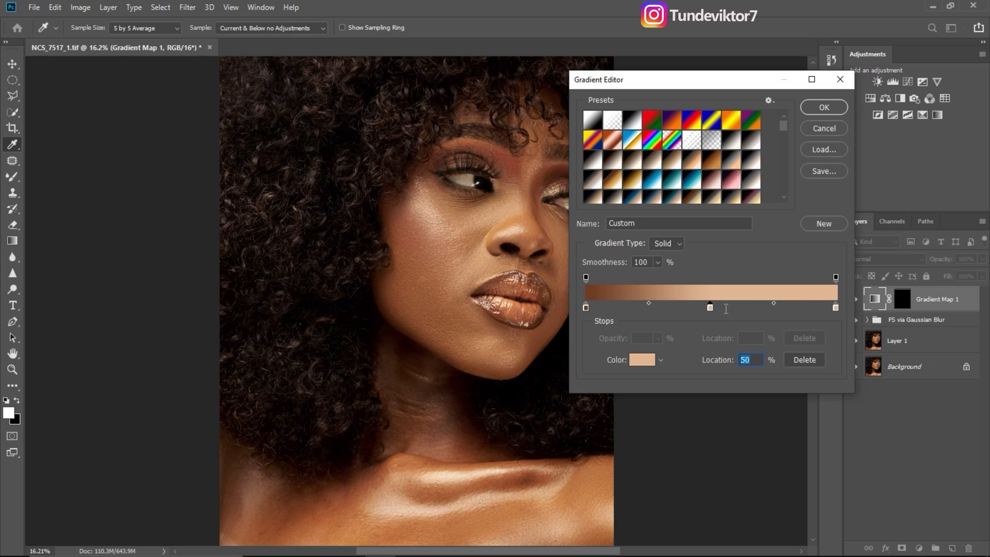
pyautogui.click(642, 364)
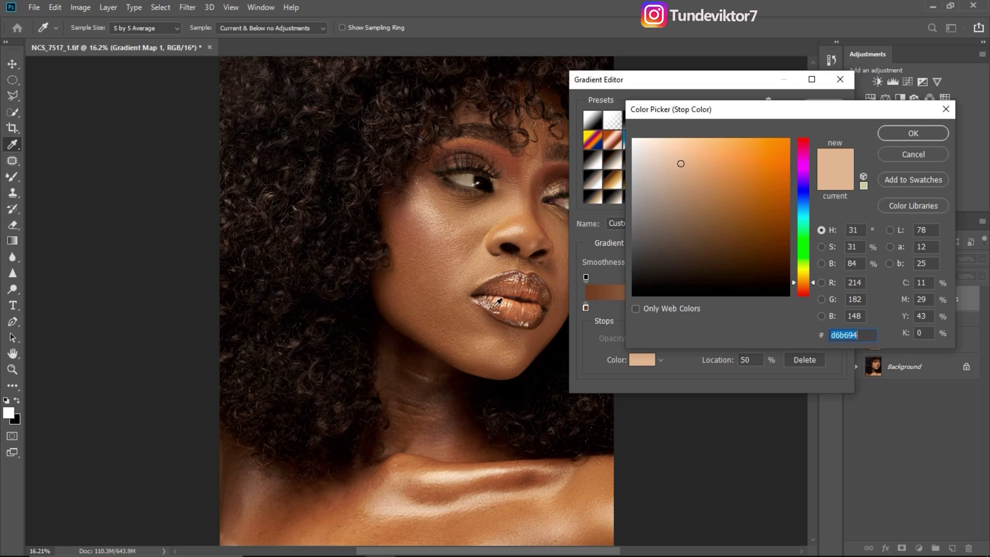
pyautogui.click(441, 310)
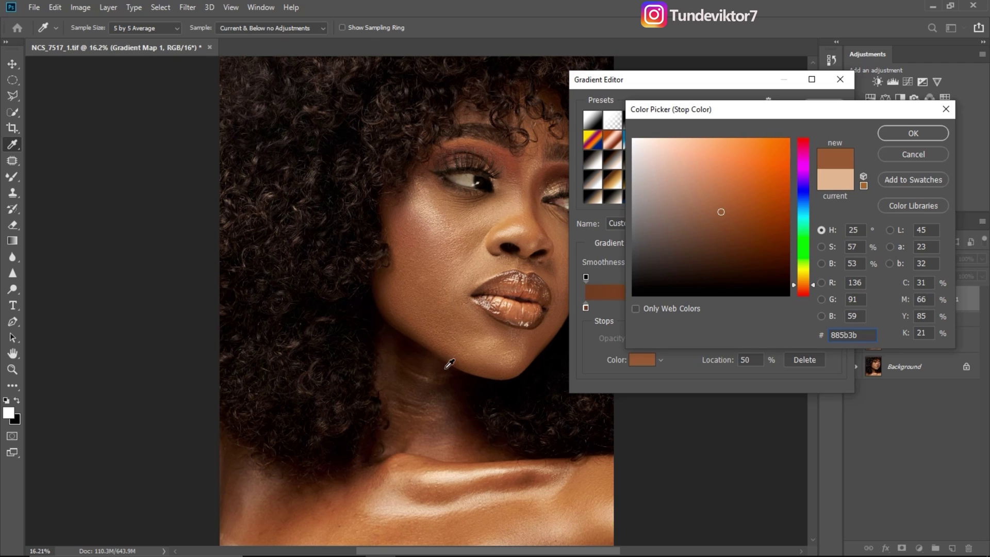
pyautogui.click(414, 382)
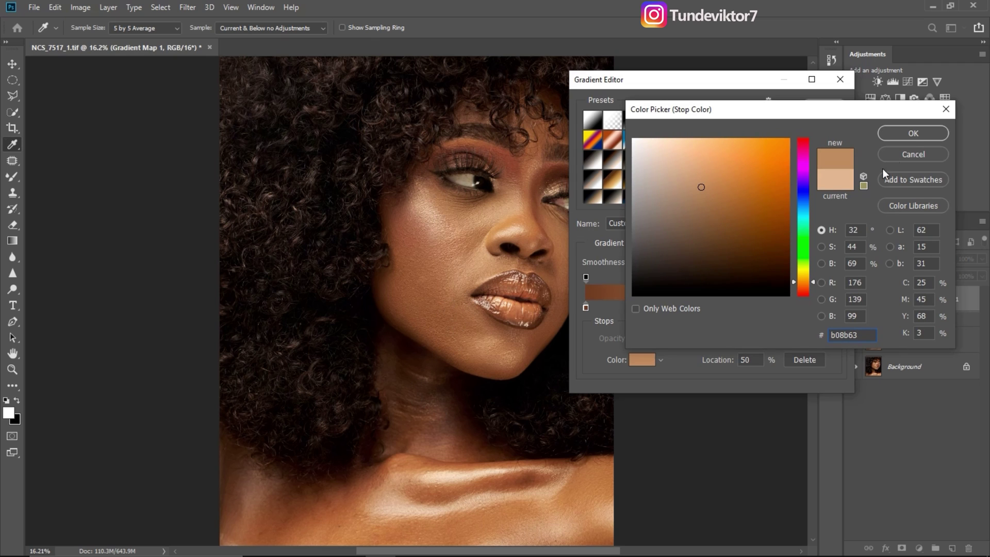
pyautogui.click(913, 134)
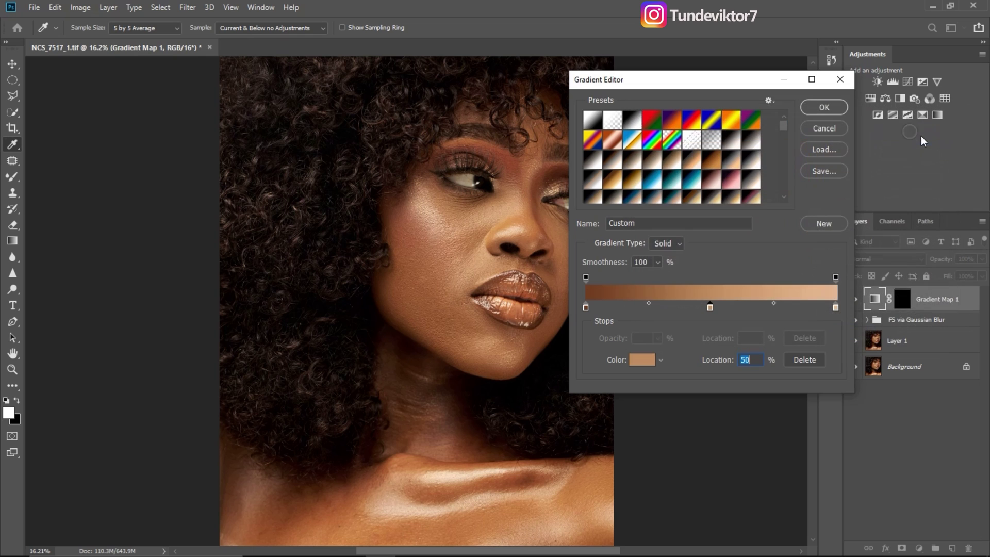
pyautogui.click(824, 107)
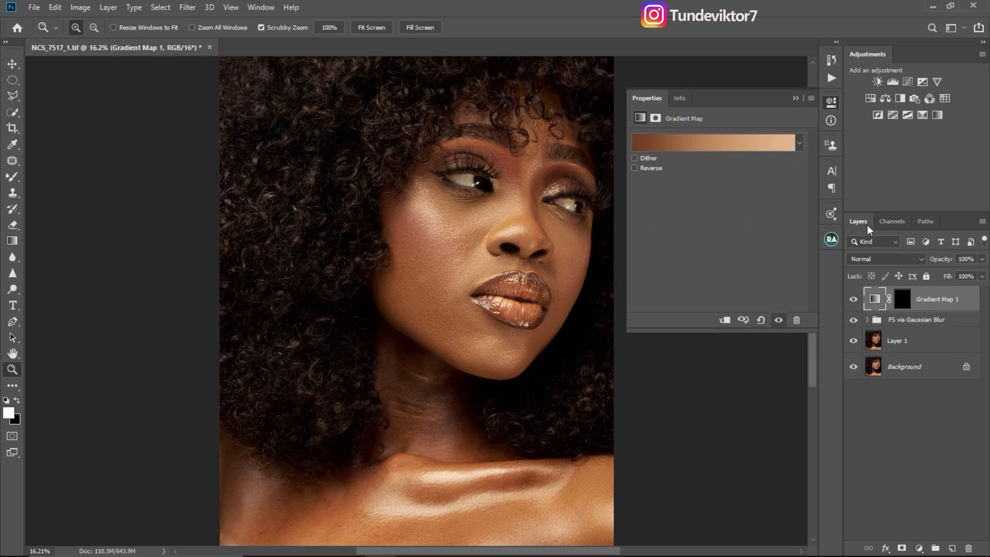
# Step: Target the Gradient Map layer's mask and set up the regular Brush tool with white as the foreground colour
pyautogui.click(794, 98)
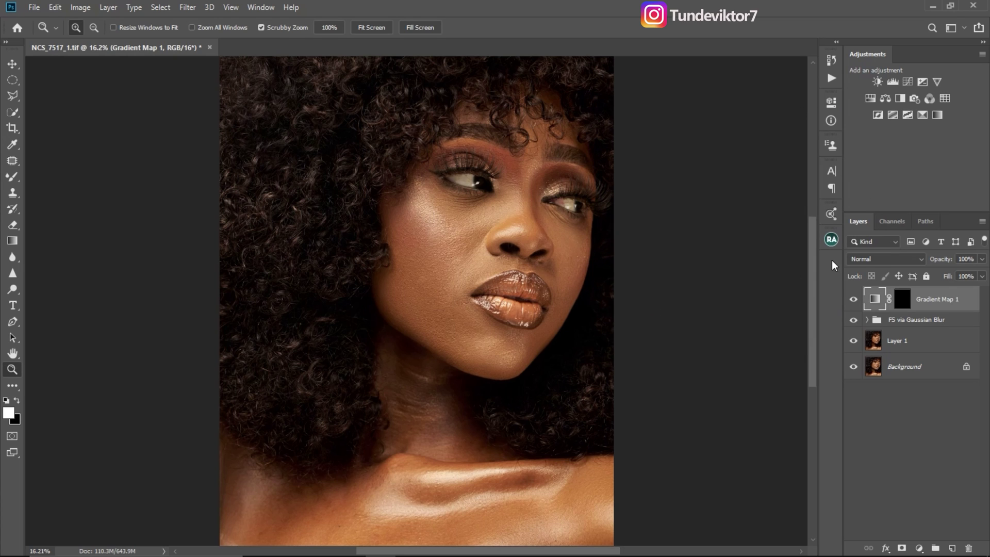
pyautogui.click(901, 307)
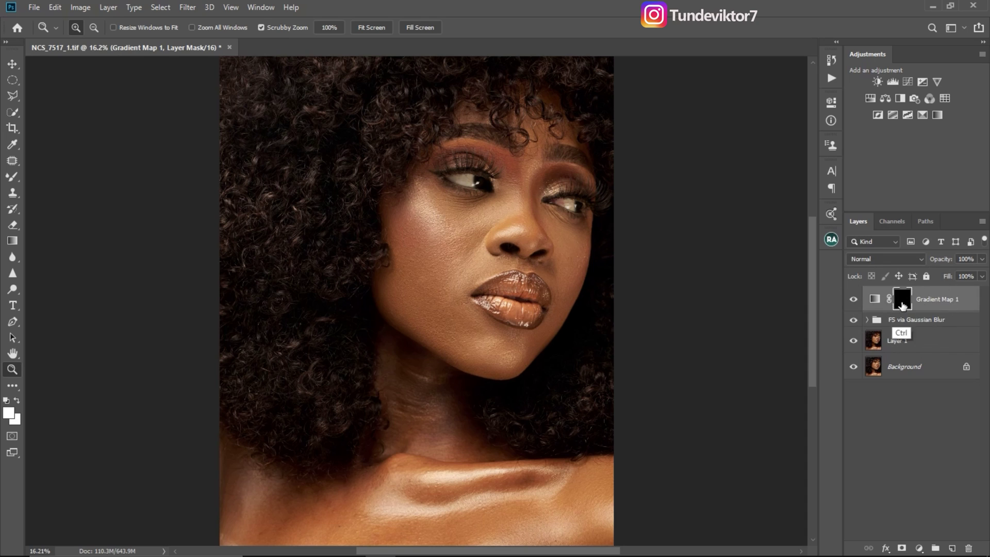
pyautogui.click(14, 177)
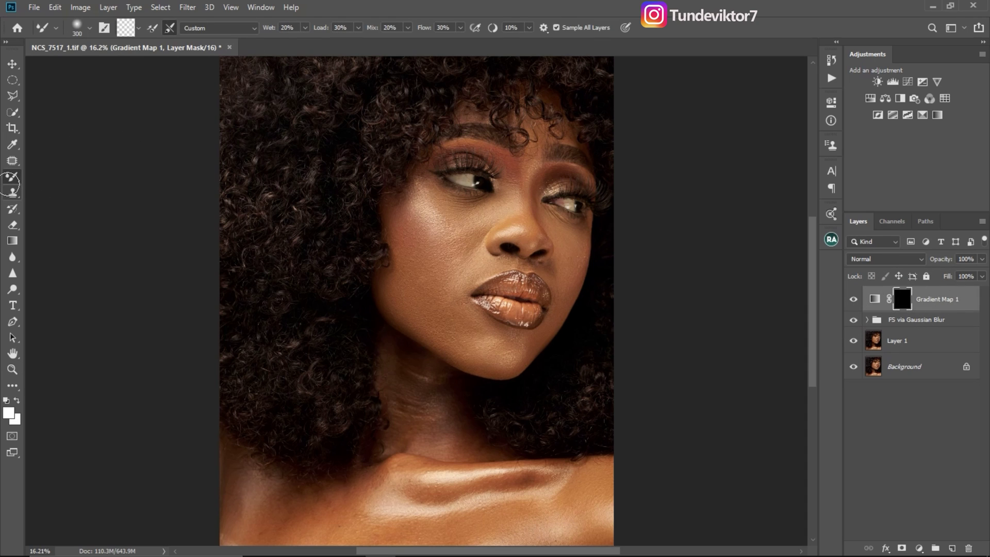
pyautogui.rightClick(14, 177)
pyautogui.click(88, 174)
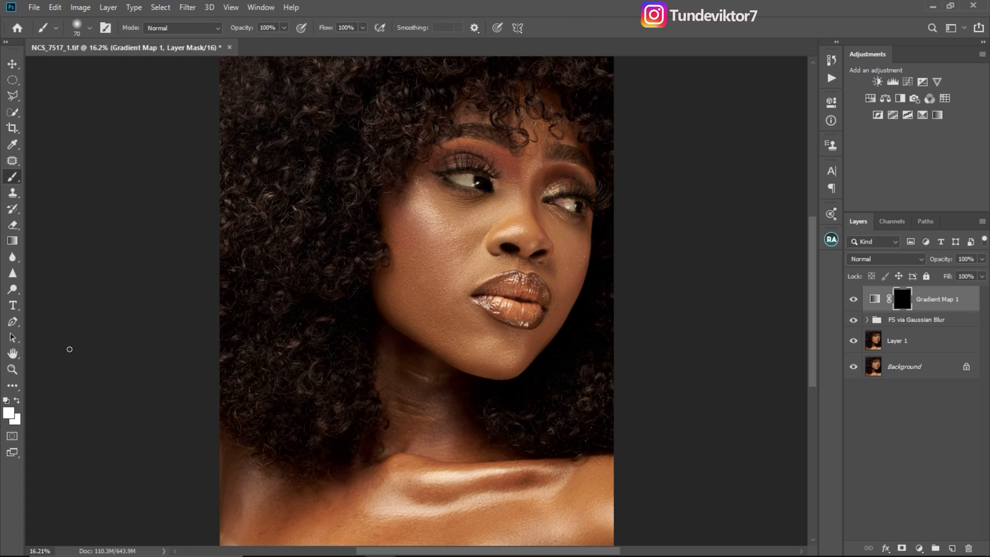
pyautogui.click(6, 402)
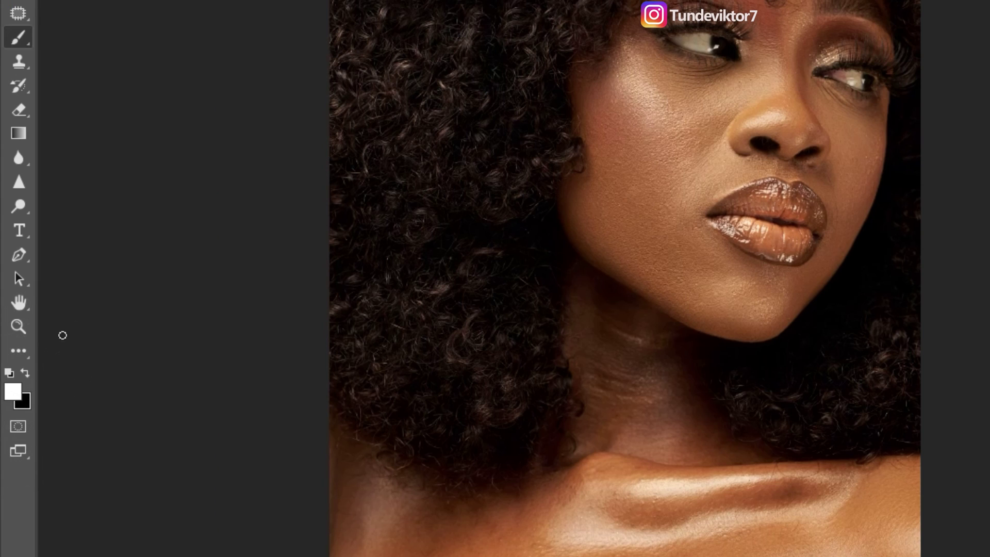
pyautogui.click(26, 373)
# Step: Paint white on the Gradient Map mask over the skin of the face and neck, avoiding the eyes and lips
pyautogui.press('z')
pyautogui.moveTo(759, 207)
pyautogui.mouseDown()
pyautogui.moveTo(877, 206)
pyautogui.moveTo(759, 207)
pyautogui.mouseUp()
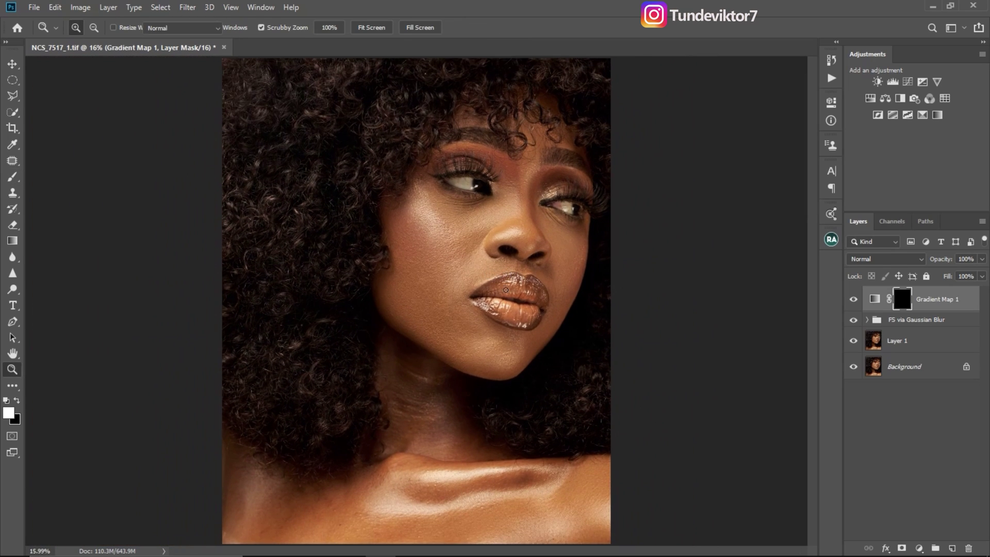
pyautogui.moveTo(506, 290); pyautogui.dragTo(513, 289)
pyautogui.press('b')
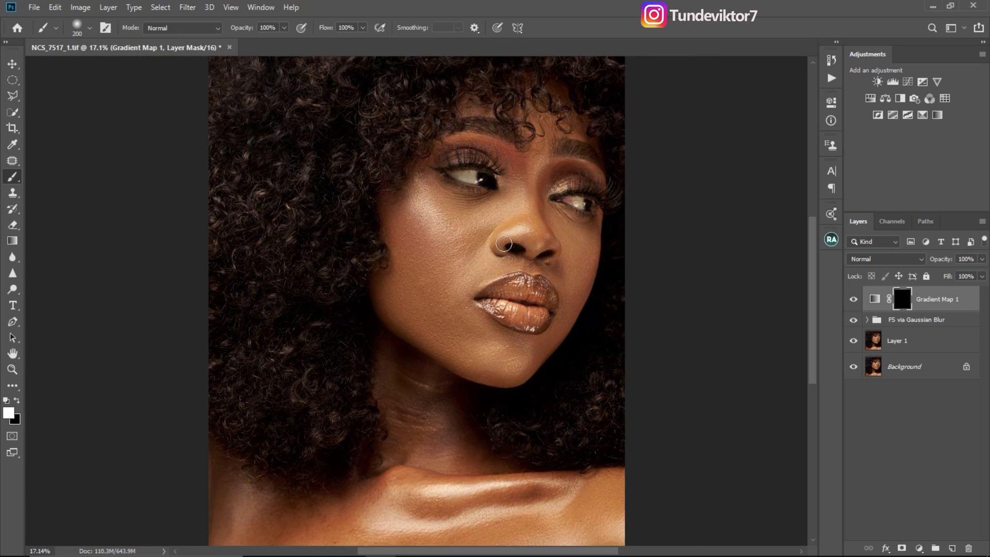
pyautogui.press(']')
pyautogui.press(']')
pyautogui.press(']')
pyautogui.press('[')
pyautogui.moveTo(426, 252)
pyautogui.mouseDown()
pyautogui.moveTo(407, 212)
pyautogui.moveTo(412, 272)
pyautogui.moveTo(425, 279)
pyautogui.moveTo(407, 282)
pyautogui.moveTo(404, 300)
pyautogui.moveTo(393, 289)
pyautogui.moveTo(464, 342)
pyautogui.moveTo(441, 292)
pyautogui.moveTo(471, 355)
pyautogui.moveTo(426, 327)
pyautogui.moveTo(442, 346)
pyautogui.moveTo(408, 328)
pyautogui.moveTo(396, 284)
pyautogui.moveTo(398, 198)
pyautogui.moveTo(424, 189)
pyautogui.moveTo(452, 215)
pyautogui.moveTo(511, 205)
pyautogui.moveTo(536, 161)
pyautogui.mouseUp()
pyautogui.press('[')
pyautogui.press('[')
pyautogui.moveTo(537, 121)
pyautogui.mouseDown()
pyautogui.moveTo(562, 236)
pyautogui.moveTo(552, 222)
pyautogui.moveTo(575, 232)
pyautogui.moveTo(583, 253)
pyautogui.moveTo(575, 265)
pyautogui.moveTo(476, 271)
pyautogui.moveTo(565, 269)
pyautogui.moveTo(587, 245)
pyautogui.moveTo(555, 327)
pyautogui.moveTo(514, 377)
pyautogui.moveTo(468, 324)
pyautogui.moveTo(524, 352)
pyautogui.moveTo(492, 345)
pyautogui.moveTo(511, 346)
pyautogui.moveTo(482, 360)
pyautogui.moveTo(484, 371)
pyautogui.moveTo(455, 363)
pyautogui.moveTo(487, 377)
pyautogui.moveTo(411, 338)
pyautogui.moveTo(428, 352)
pyautogui.moveTo(411, 356)
pyautogui.moveTo(403, 388)
pyautogui.moveTo(412, 392)
pyautogui.moveTo(423, 359)
pyautogui.moveTo(432, 390)
pyautogui.moveTo(421, 427)
pyautogui.moveTo(402, 363)
pyautogui.moveTo(426, 408)
pyautogui.moveTo(419, 380)
pyautogui.moveTo(407, 371)
pyautogui.moveTo(447, 461)
pyautogui.moveTo(479, 443)
pyautogui.moveTo(490, 494)
pyautogui.mouseUp()
# Step: Paint white on the Gradient Map mask over the collarbones, chest and shoulders with a soft 300 px brush
pyautogui.press(']')
pyautogui.press(']')
pyautogui.press(']')
pyautogui.press(']')
pyautogui.press(']')
pyautogui.press(']')
pyautogui.press(']')
pyautogui.press(']')
pyautogui.press('[')
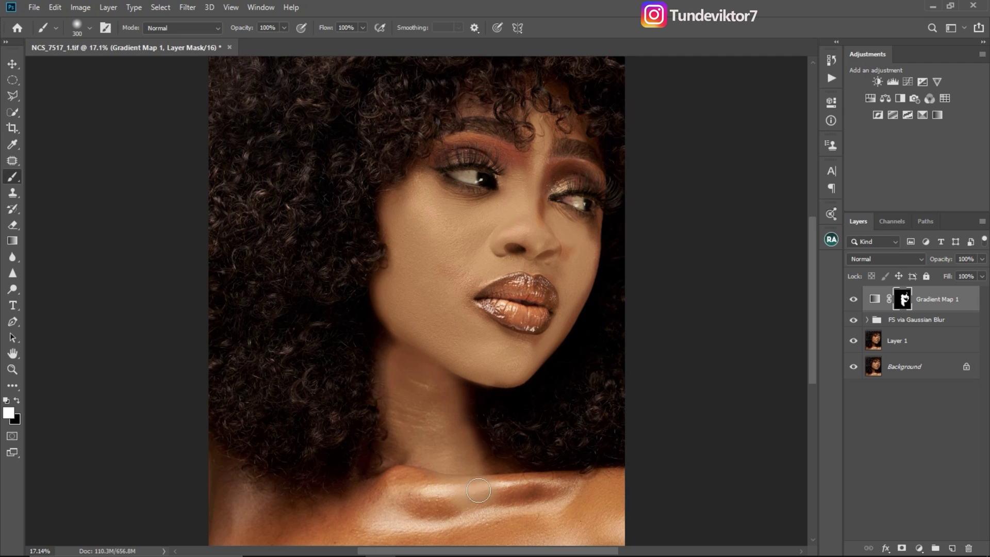
pyautogui.press('[')
pyautogui.press('[')
pyautogui.scroll(-2, 464, 412)
pyautogui.moveTo(567, 387); pyautogui.dragTo(221, 424)
pyautogui.scroll(3, 265, 464)
pyautogui.scroll(-1, 387, 258)
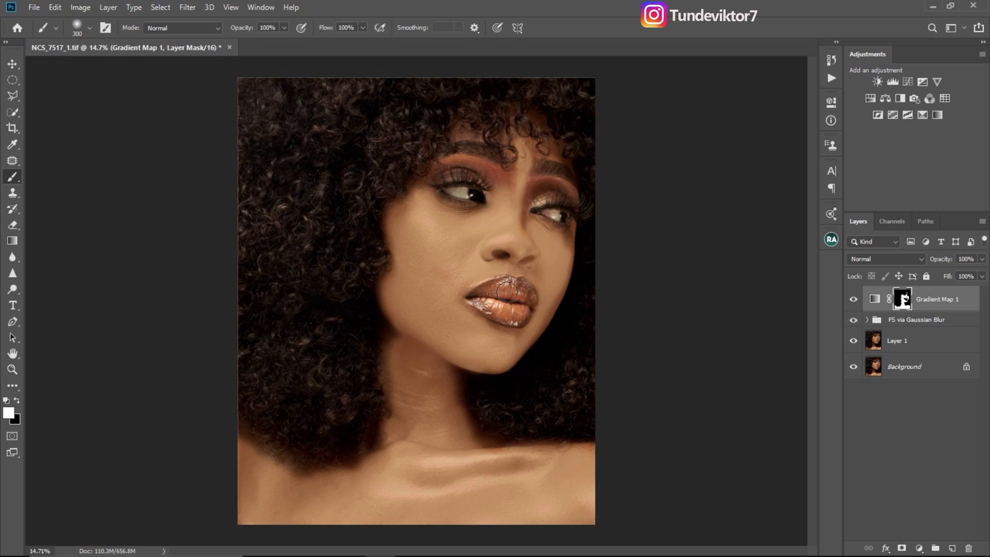
# Step: Feather the Gradient Map's layer mask by 46.2 px to soften the painted skin edges
pyautogui.click(876, 300)
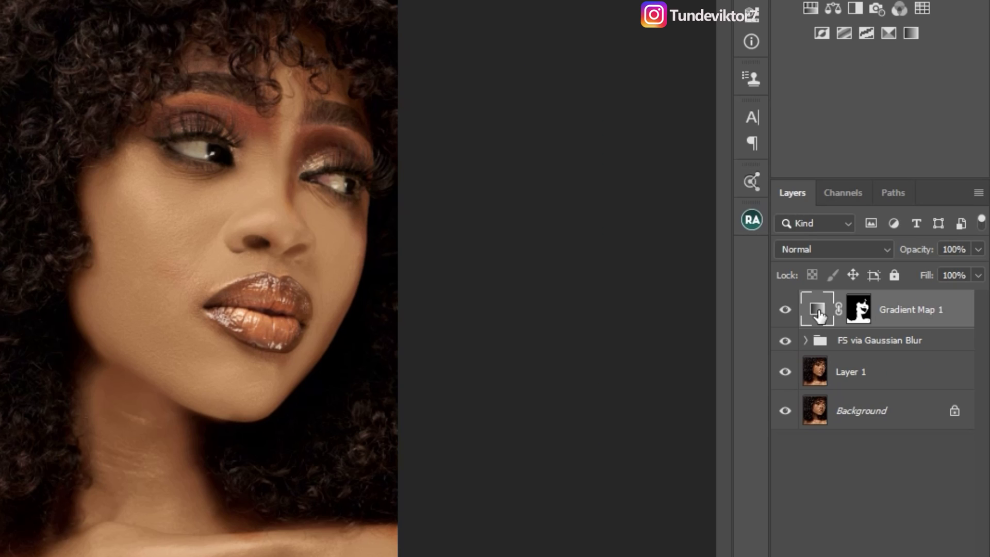
pyautogui.doubleClick(875, 304)
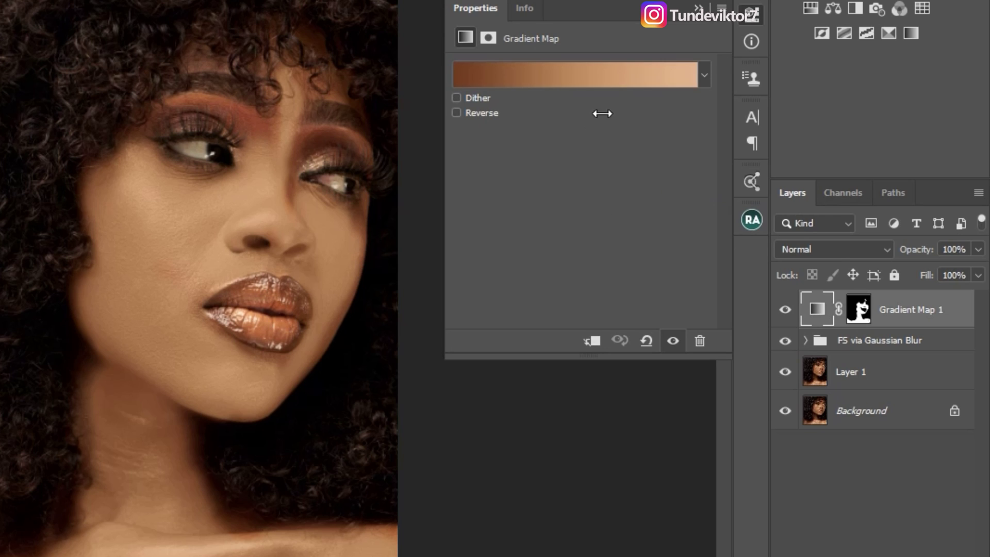
pyautogui.click(857, 309)
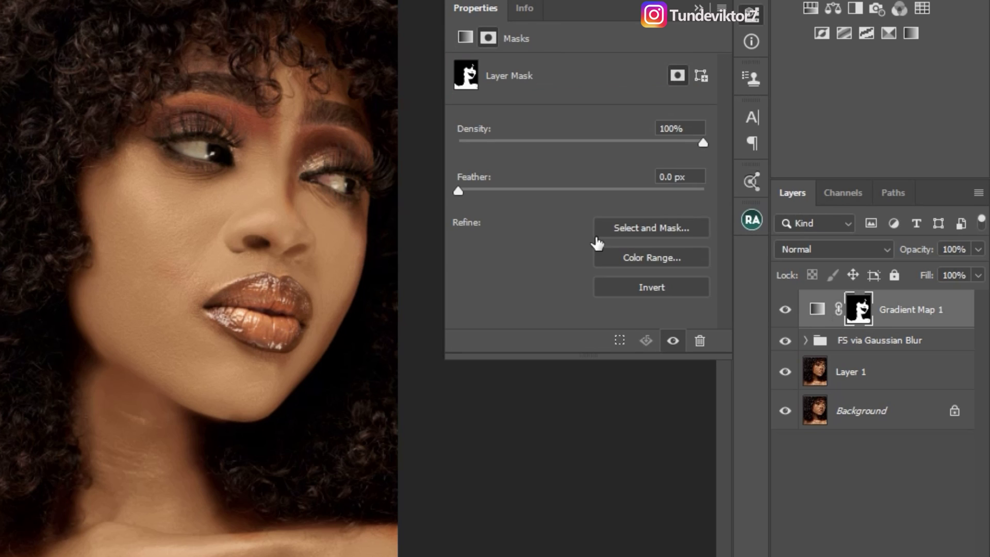
pyautogui.moveTo(458, 192); pyautogui.dragTo(590, 198)
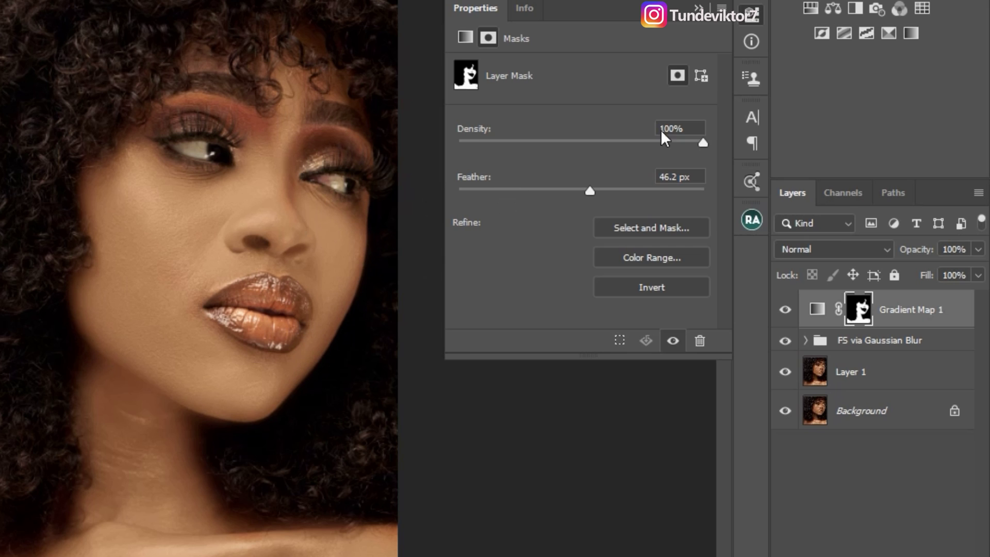
pyautogui.click(700, 9)
pyautogui.moveTo(161, 322); pyautogui.dragTo(111, 328)
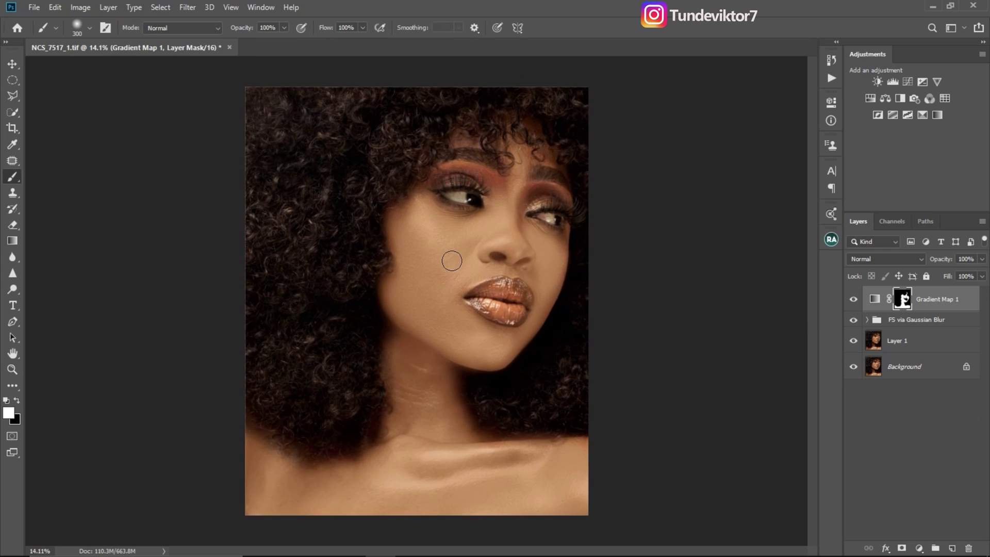
# Step: Set the Gradient Map layer's opacity to 10% and compare the skin colour with the layer hidden and shown
pyautogui.click(962, 258)
pyautogui.write('1')
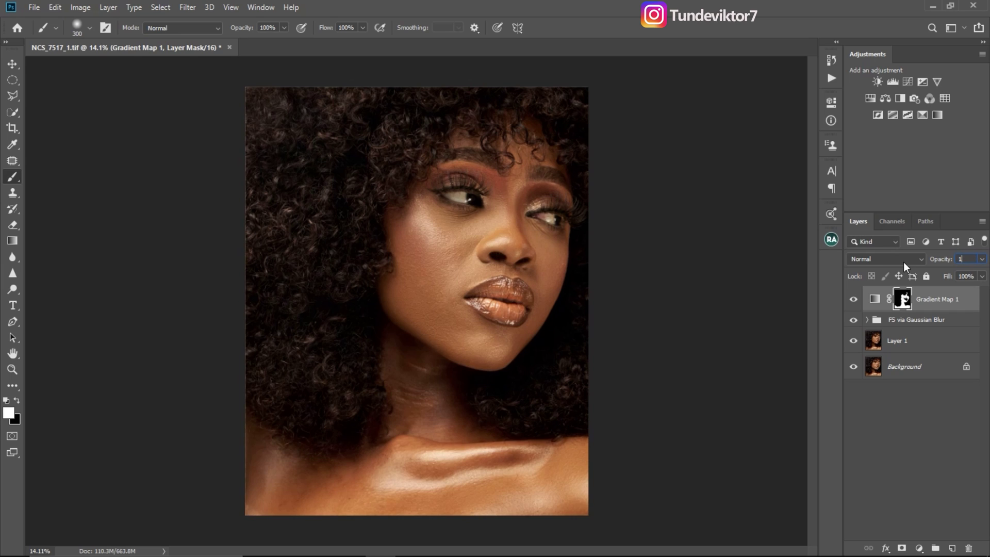
pyautogui.write('0')
pyautogui.press('Return')
pyautogui.click(854, 299)
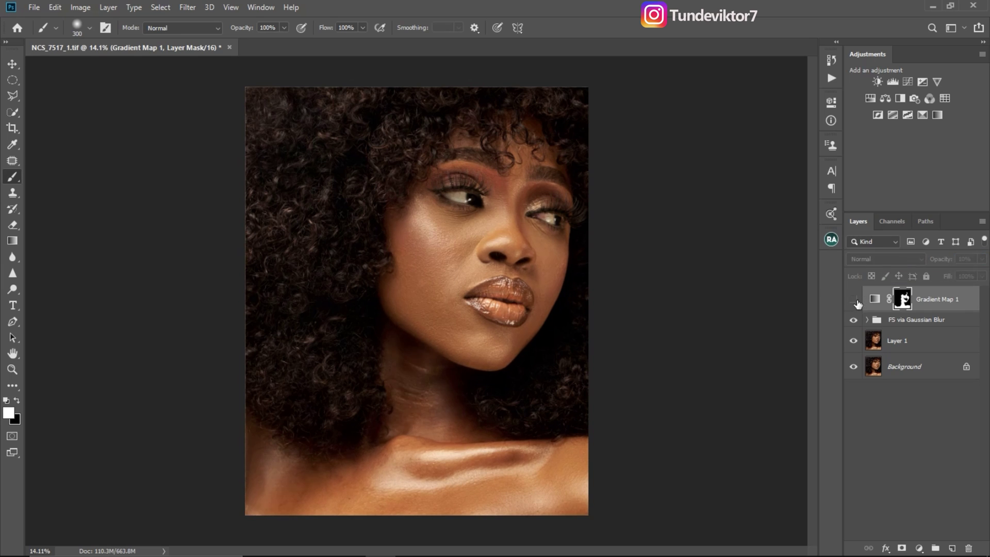
pyautogui.click(854, 300)
pyautogui.press('z')
pyautogui.moveTo(431, 361); pyautogui.dragTo(462, 376)
pyautogui.press('b')
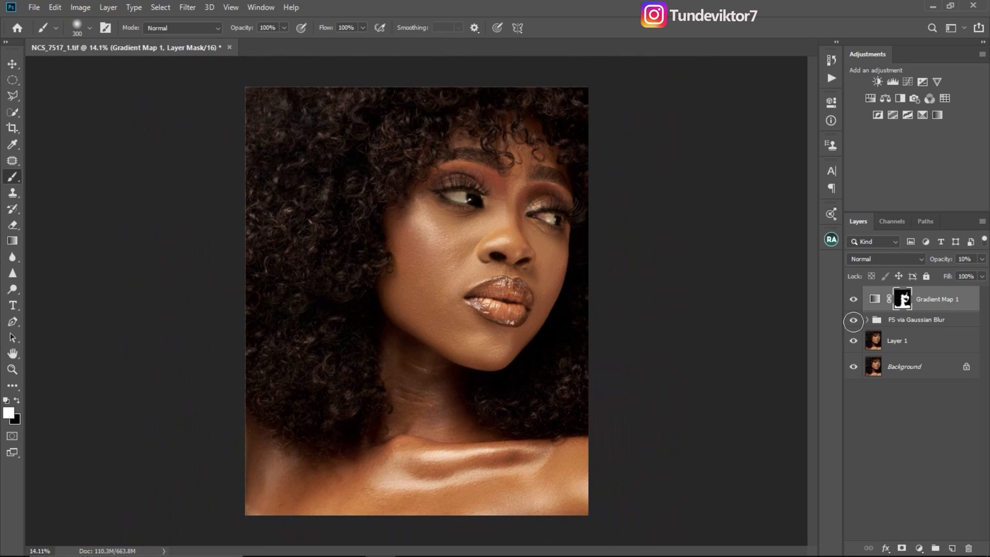
pyautogui.click(855, 302)
pyautogui.click(855, 303)
# Step: Set the Gradient Map layer's blend mode to Soft Light and compare the portrait with the layer hidden and shown
pyautogui.click(874, 301)
pyautogui.click(874, 261)
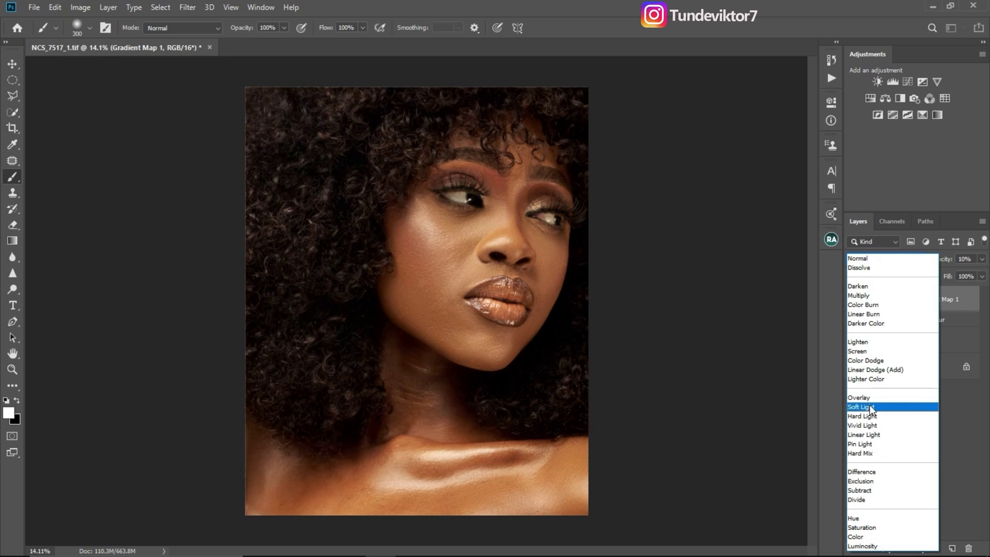
pyautogui.click(871, 407)
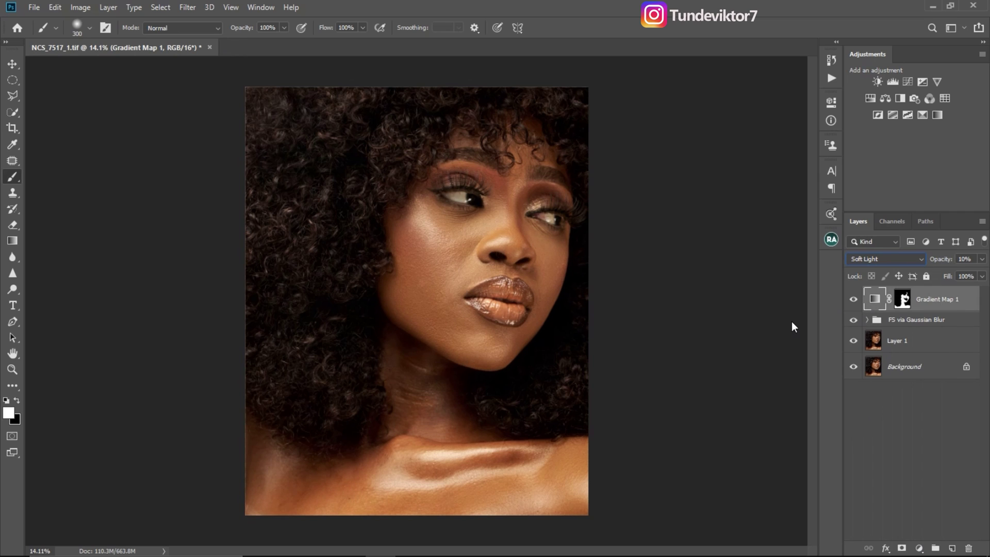
pyautogui.click(854, 301)
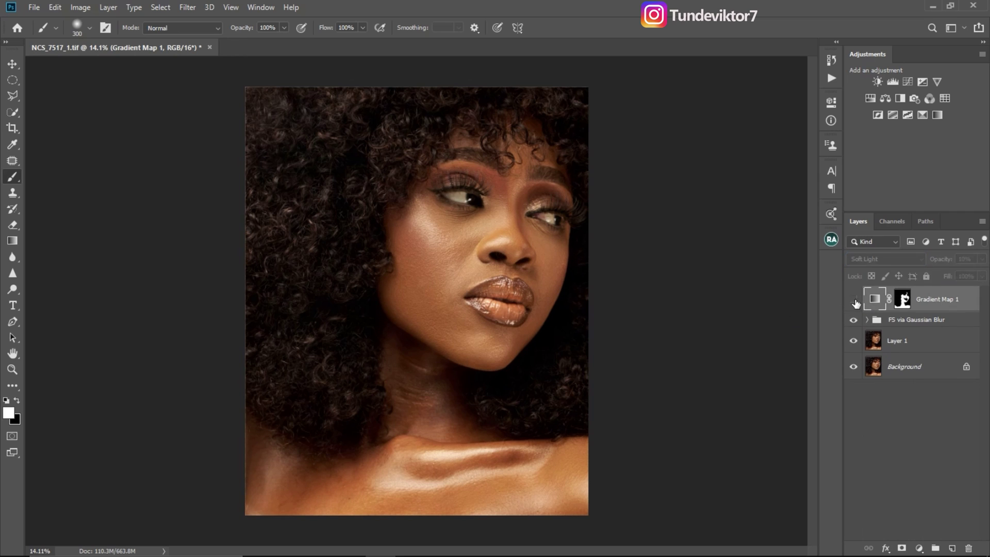
pyautogui.click(854, 301)
# Step: Set the Gradient Map layer's opacity to 23% and check the skin tone with the layer hidden and shown
pyautogui.press('z')
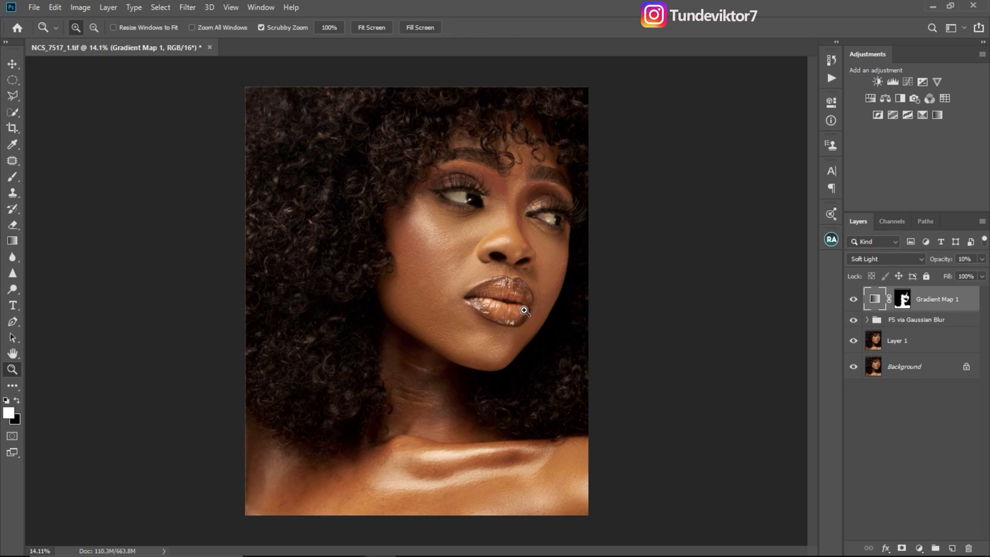
pyautogui.moveTo(453, 313); pyautogui.dragTo(503, 330)
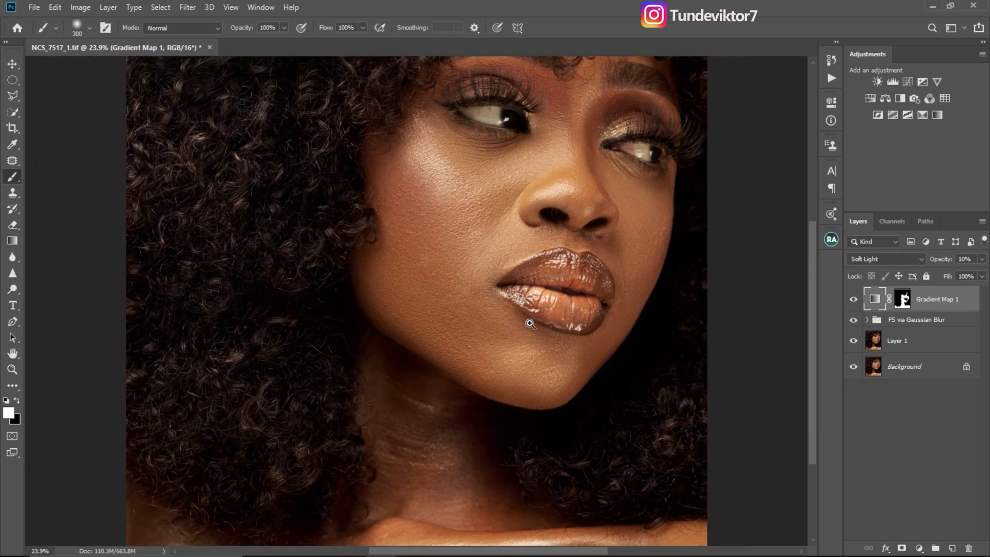
pyautogui.moveTo(533, 368); pyautogui.dragTo(497, 388)
pyautogui.press('b')
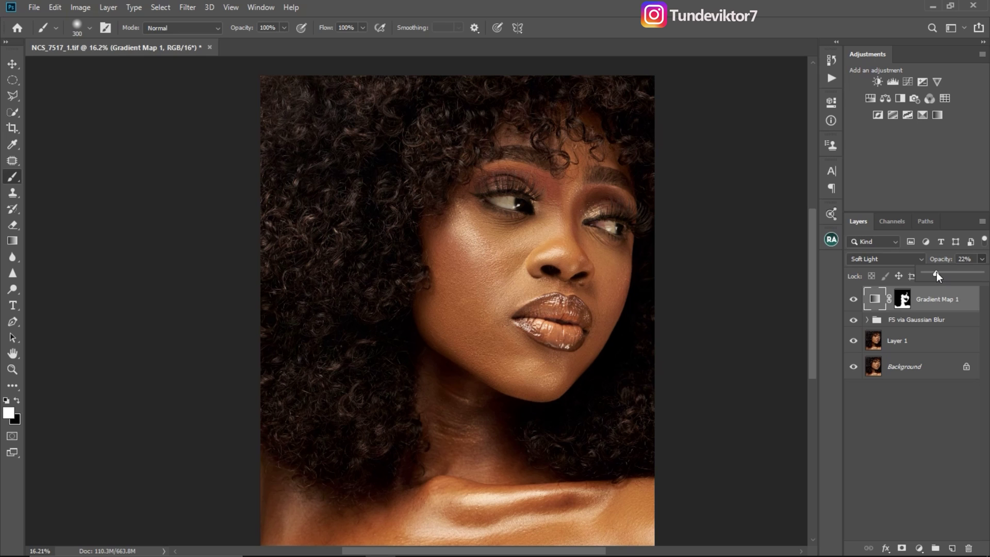
pyautogui.click(854, 300)
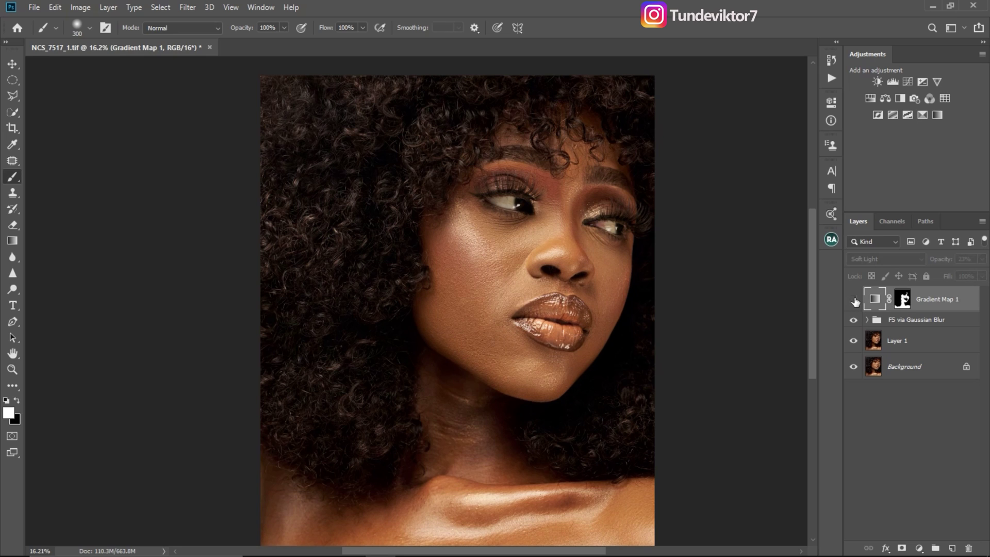
pyautogui.click(853, 300)
pyautogui.press('z')
pyautogui.moveTo(551, 371); pyautogui.dragTo(519, 381)
pyautogui.press('b')
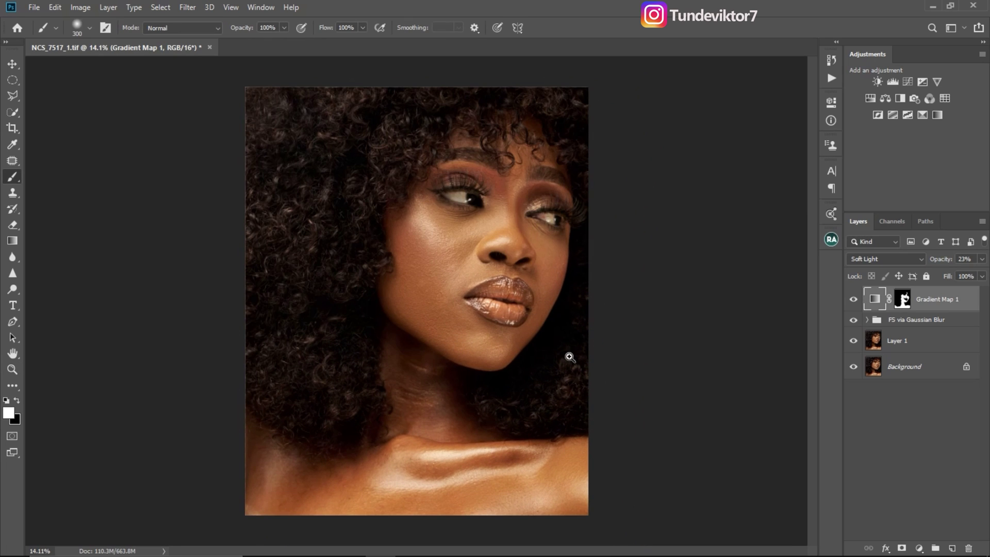
pyautogui.press('z')
pyautogui.moveTo(569, 357); pyautogui.dragTo(530, 358)
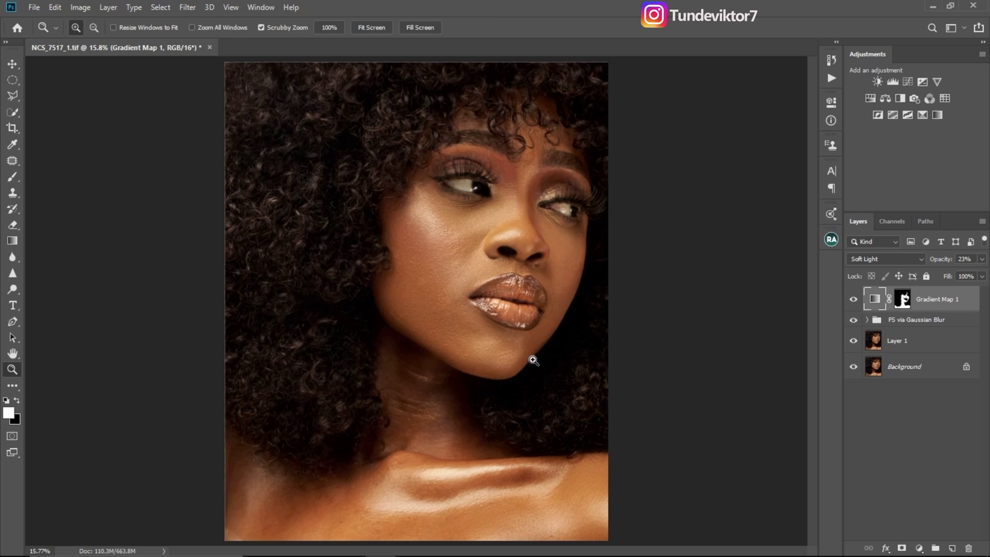